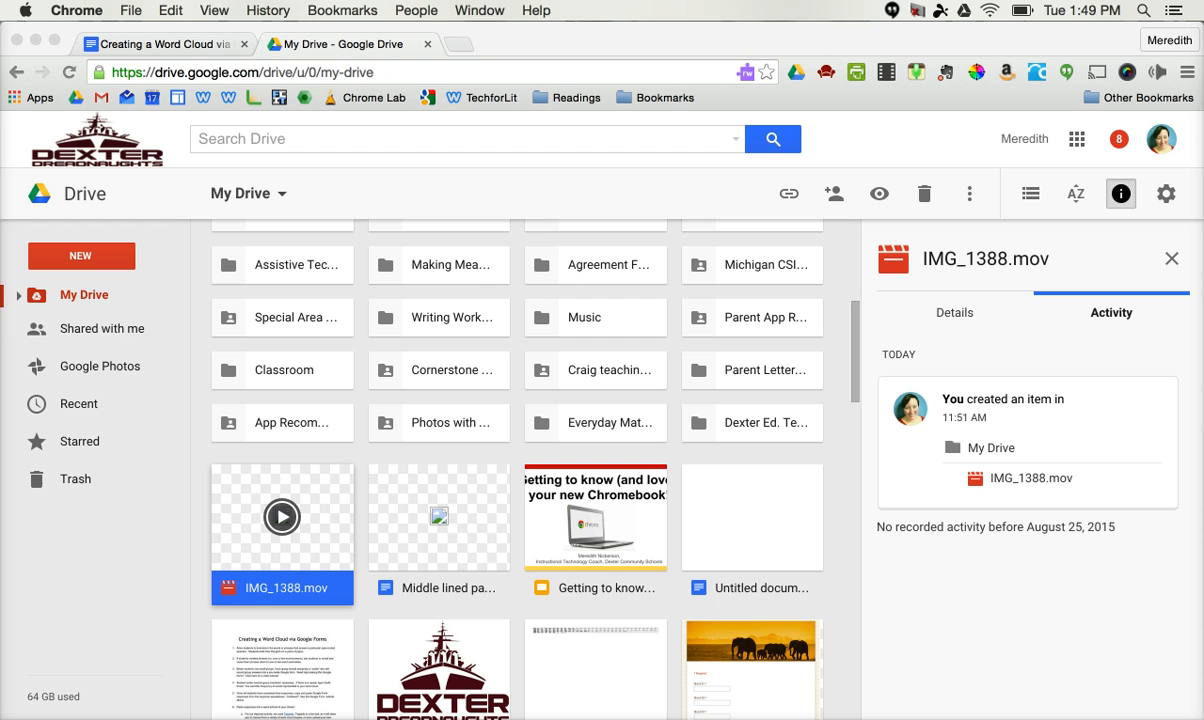
- Create a new Google Form from Drive and turn off the Dexter Community Schools login requirement for viewing it
click(78, 262)
click(78, 262)
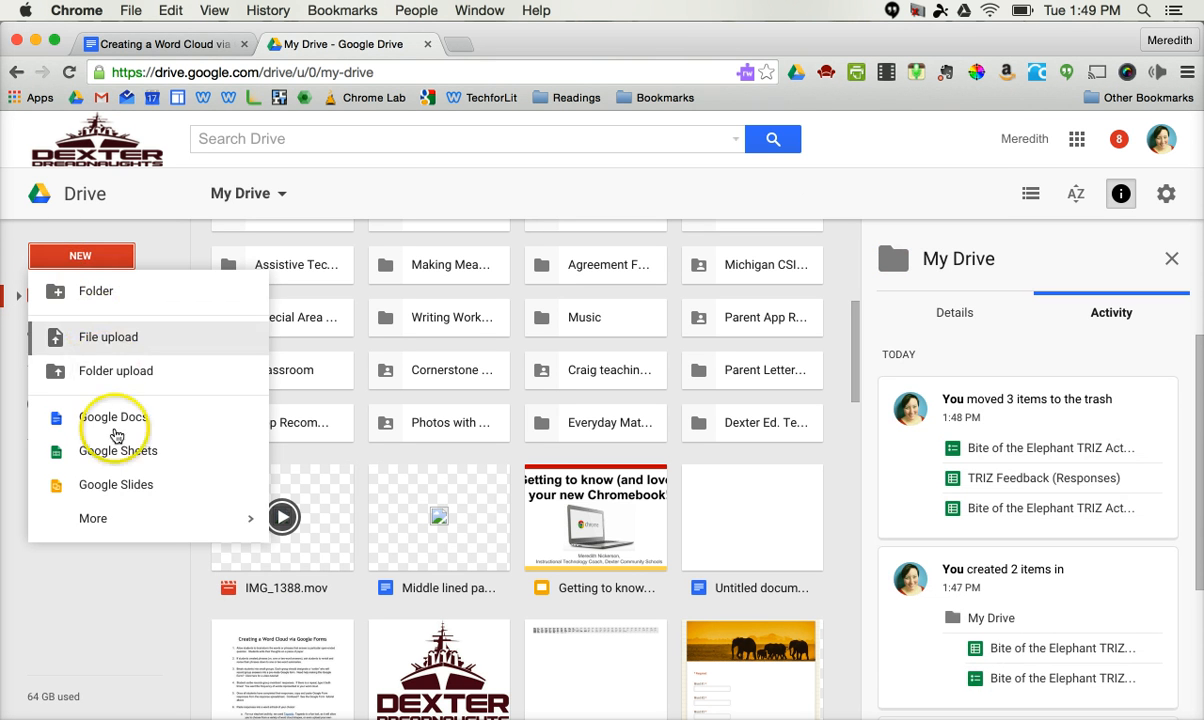
mouse_move(118, 531)
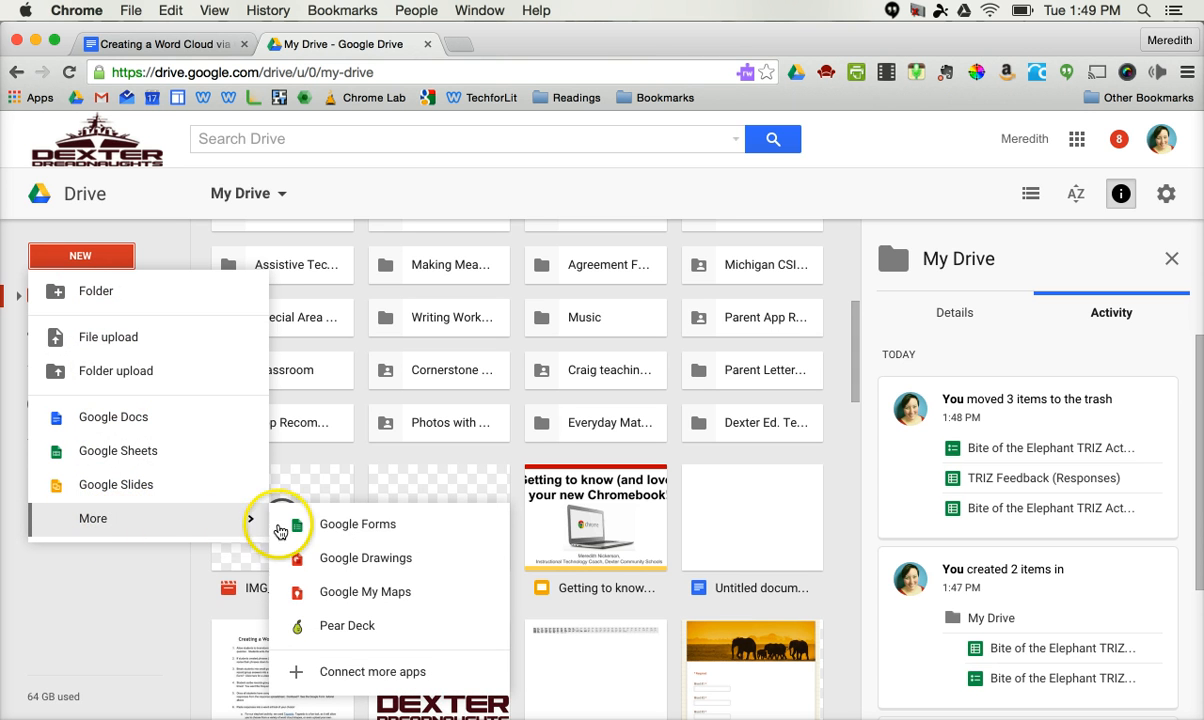
click(318, 529)
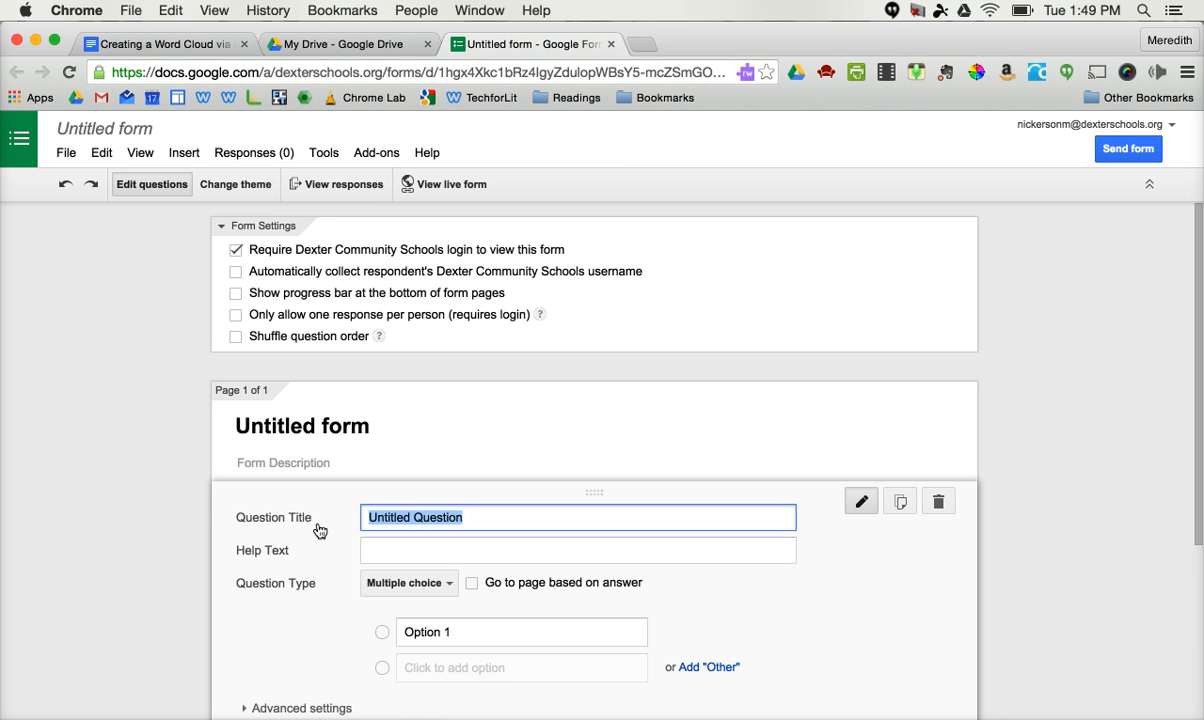
click(236, 250)
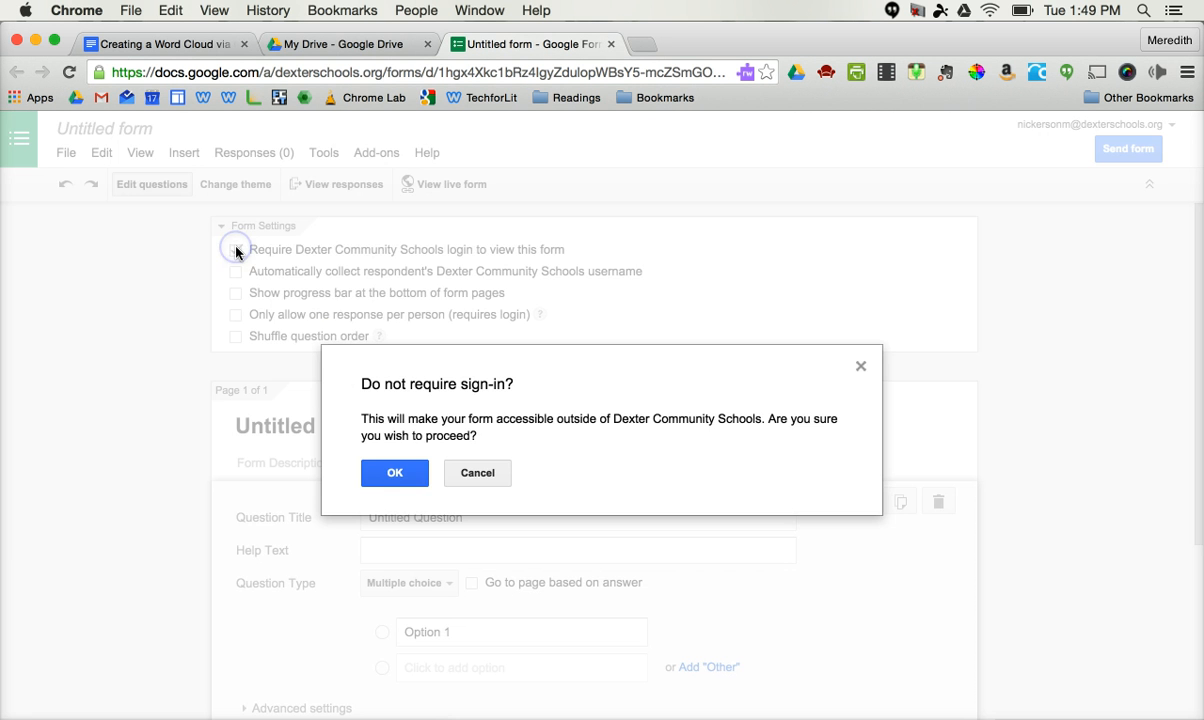
click(400, 476)
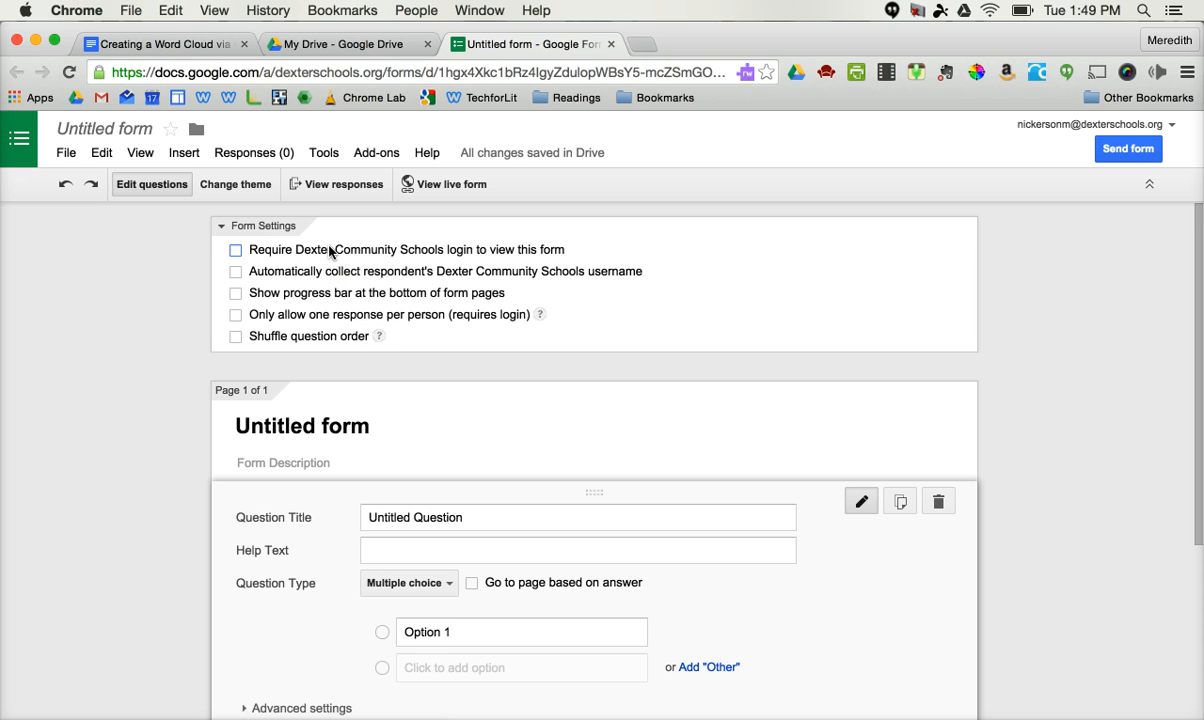
- Replace the form's title with "Bite of the Elephant TRIZ Activity"
click(379, 422)
drag(384, 422, 159, 377)
text(Bite of the )
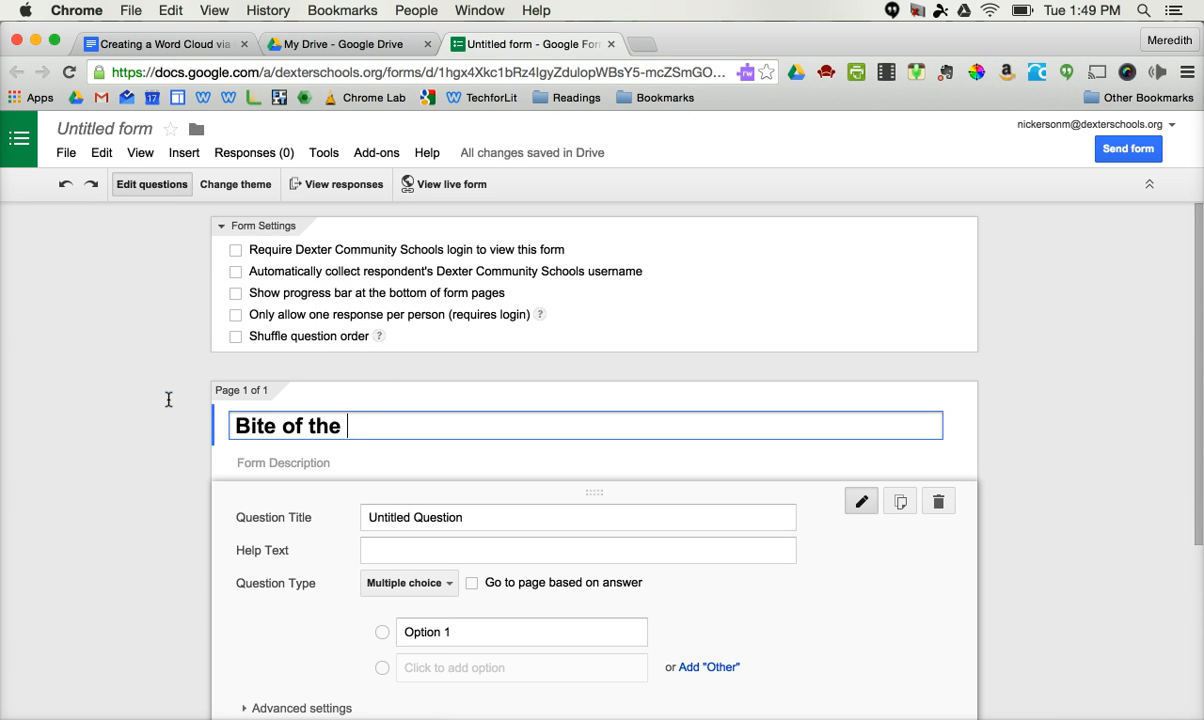
text(Elephant )
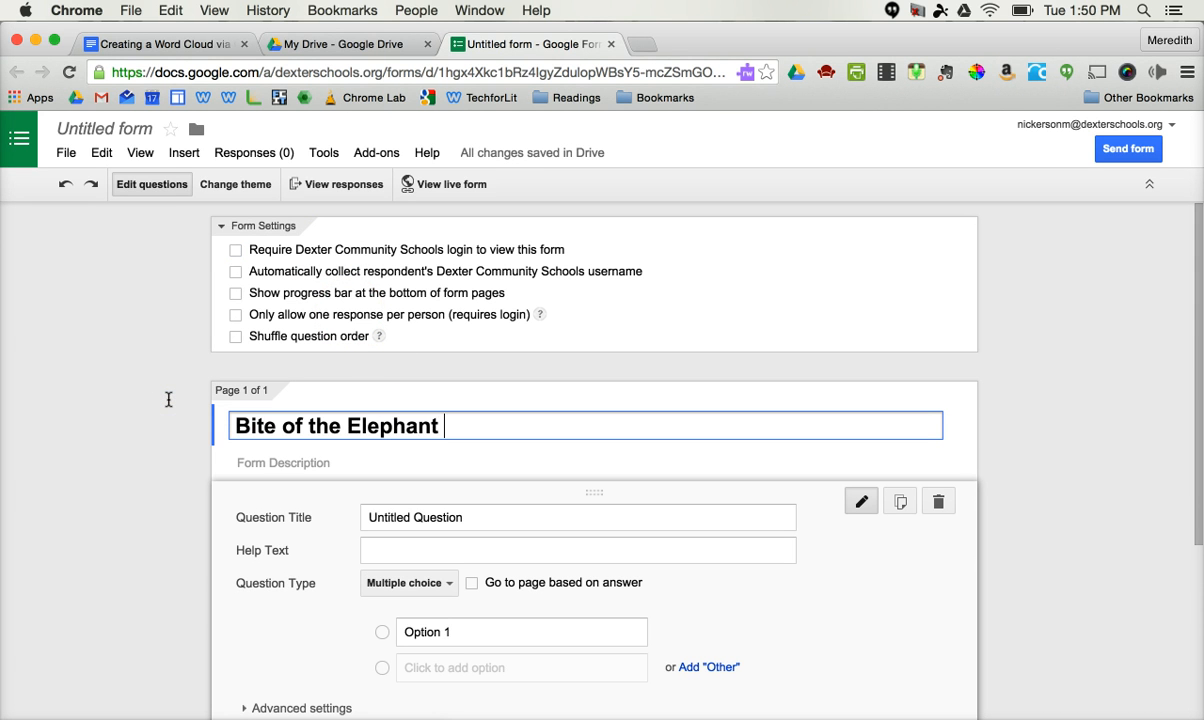
text(TRIZ Activ)
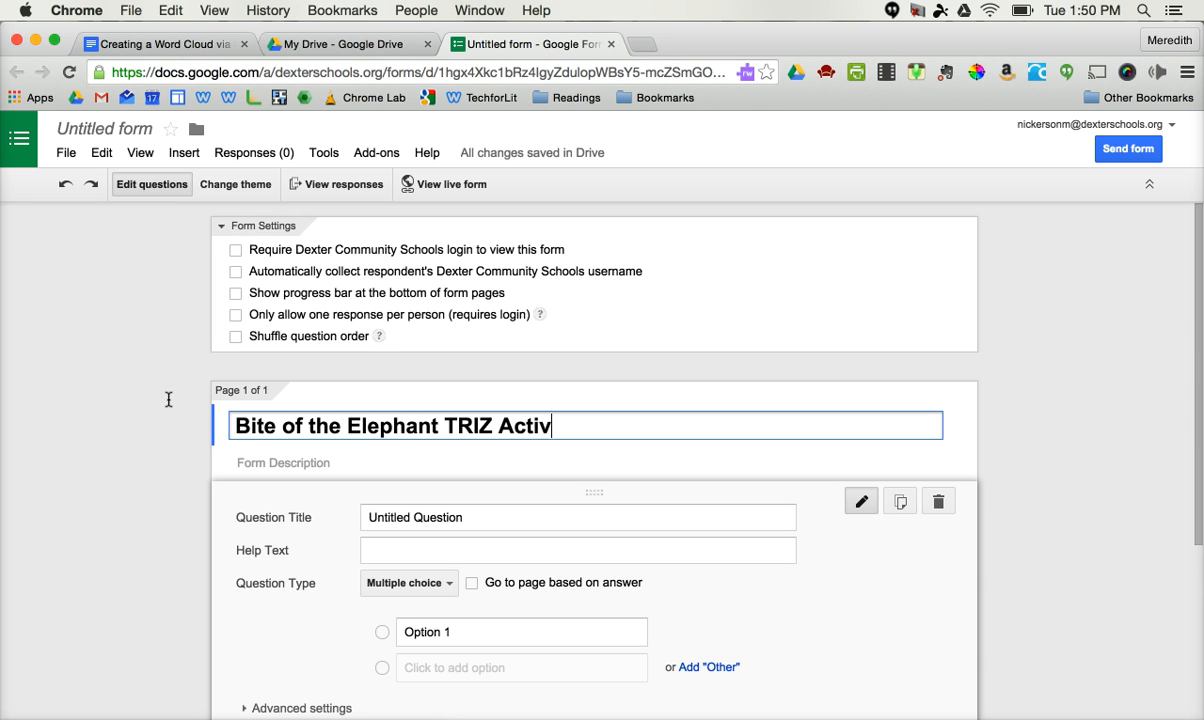
text(ity)
- Set the form description to "Please enter your group's one or two-word responses below"
click(308, 466)
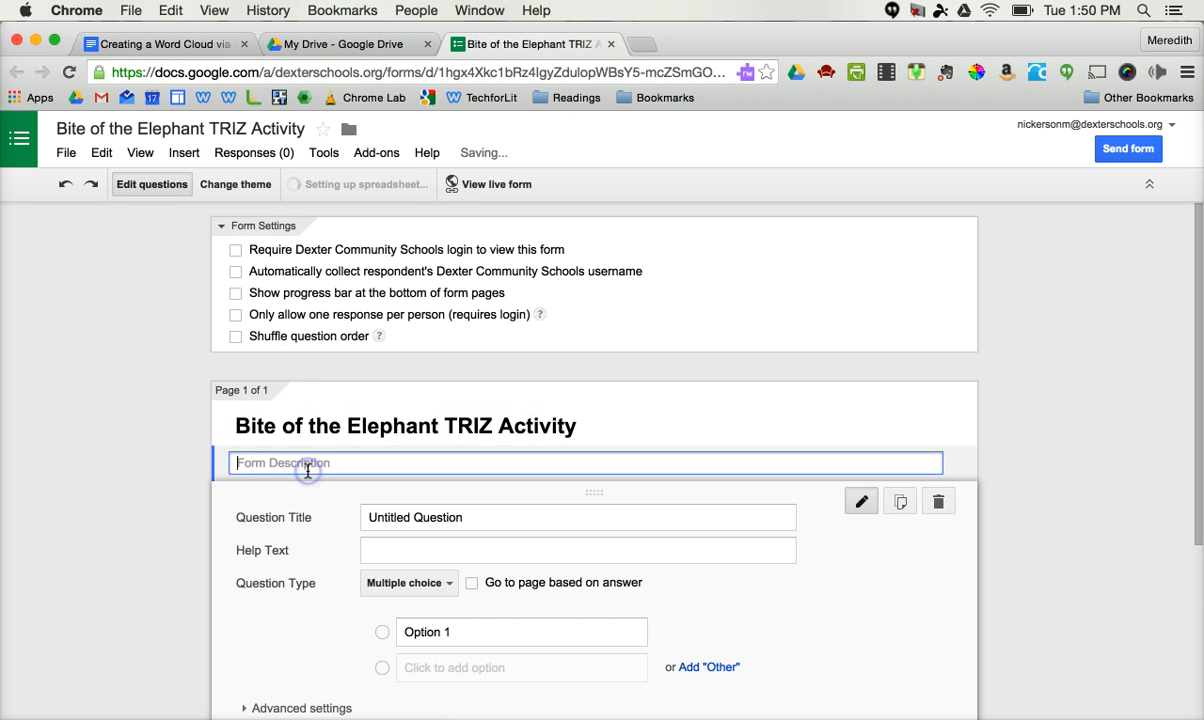
text(Please )
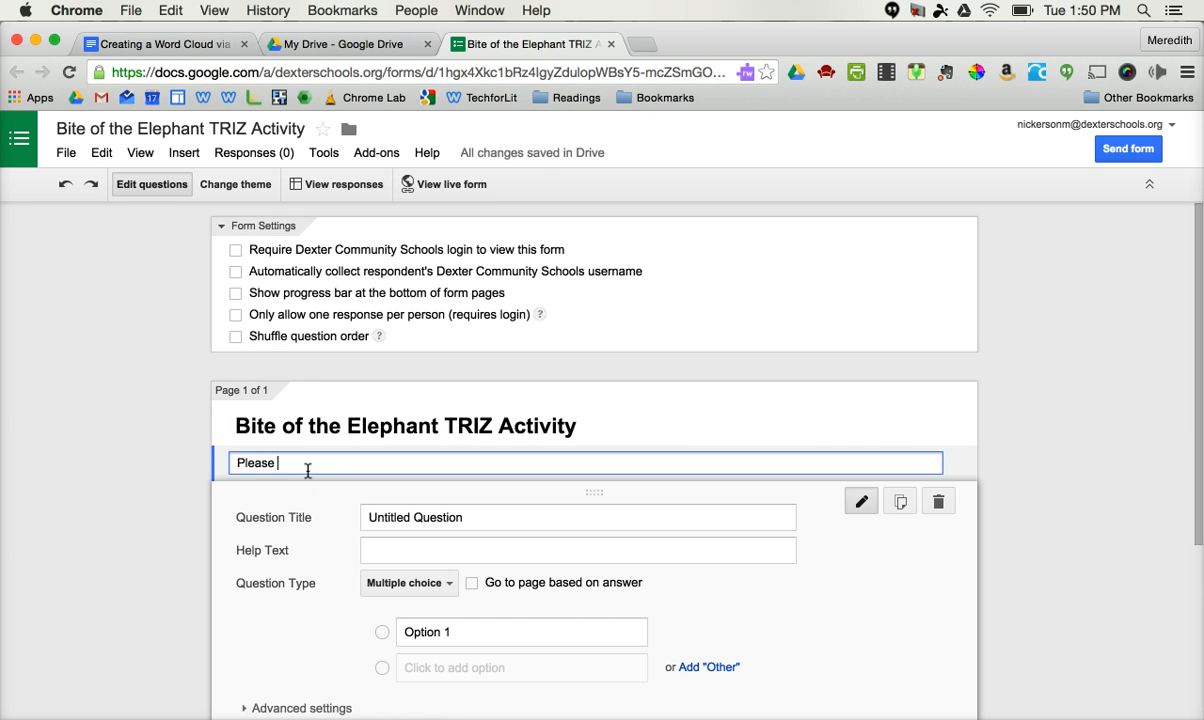
text(enter your group)
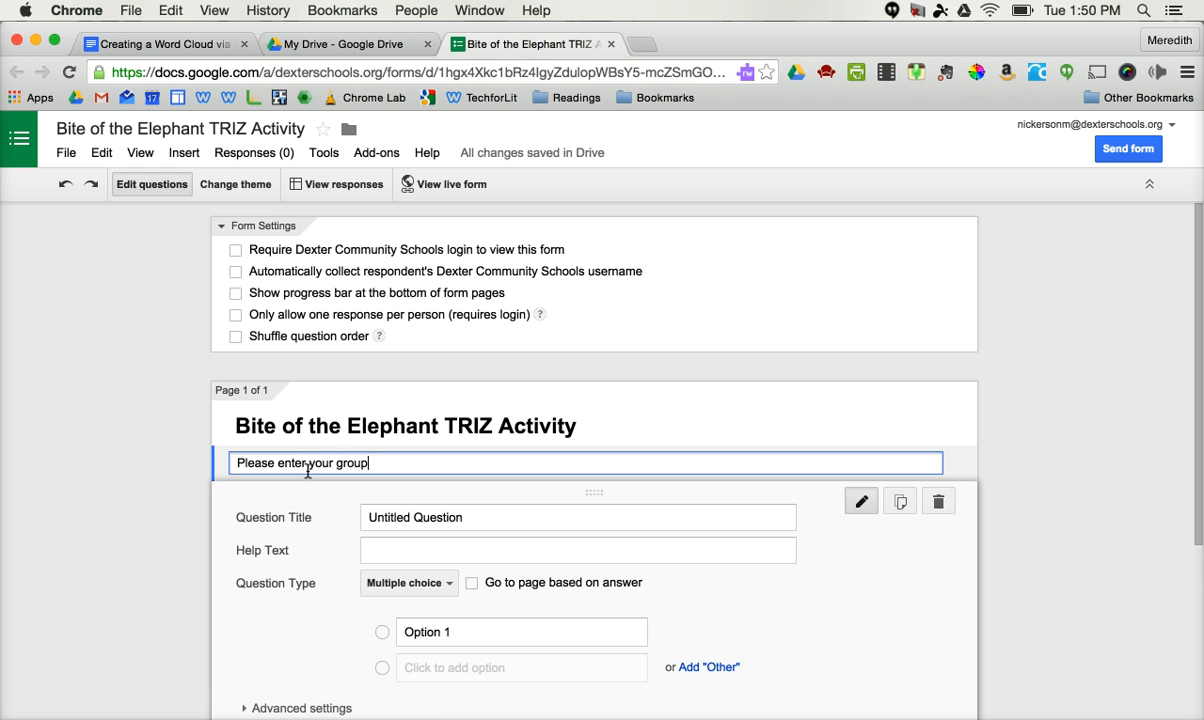
text('s one or two-word responses below)
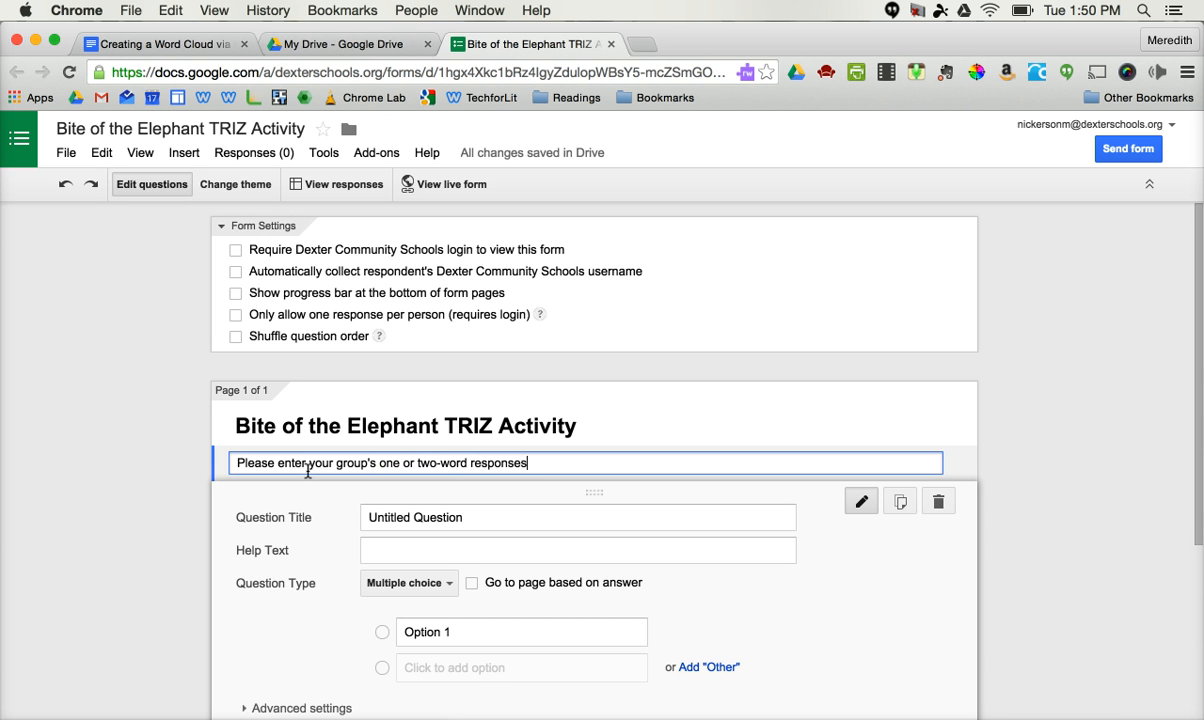
- Title the first question "Please enter a response below", set its type to Text, and finish editing it
click(452, 517)
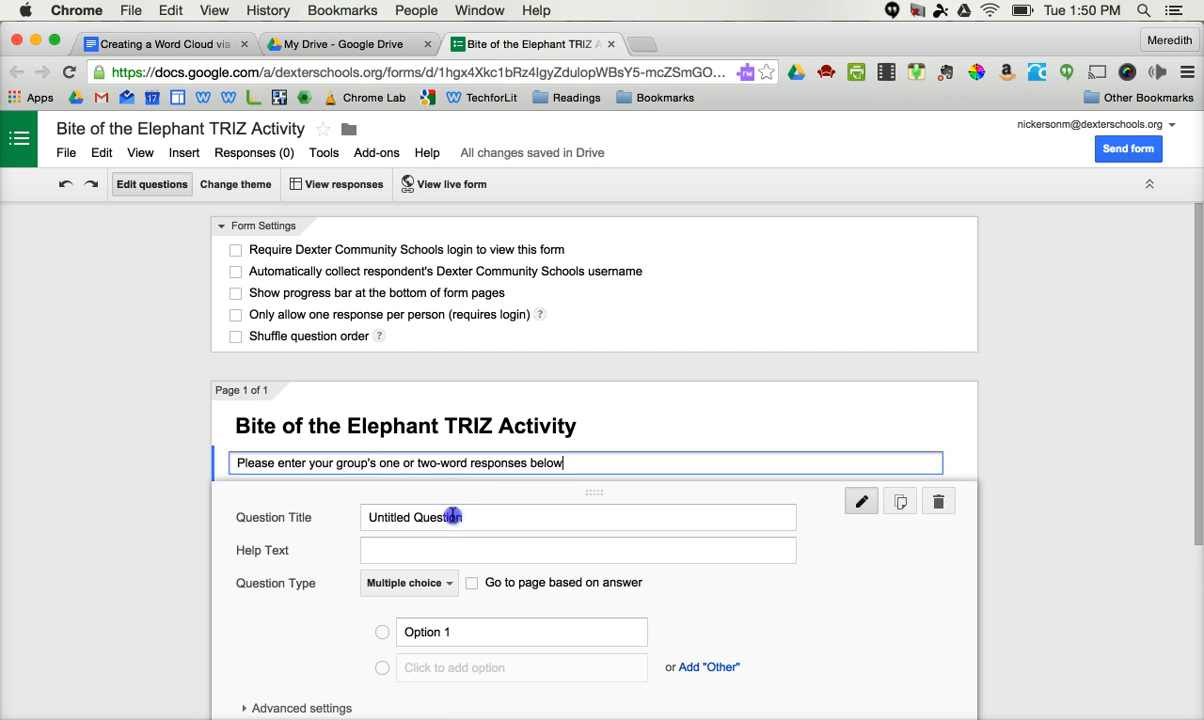
drag(483, 519, 314, 492)
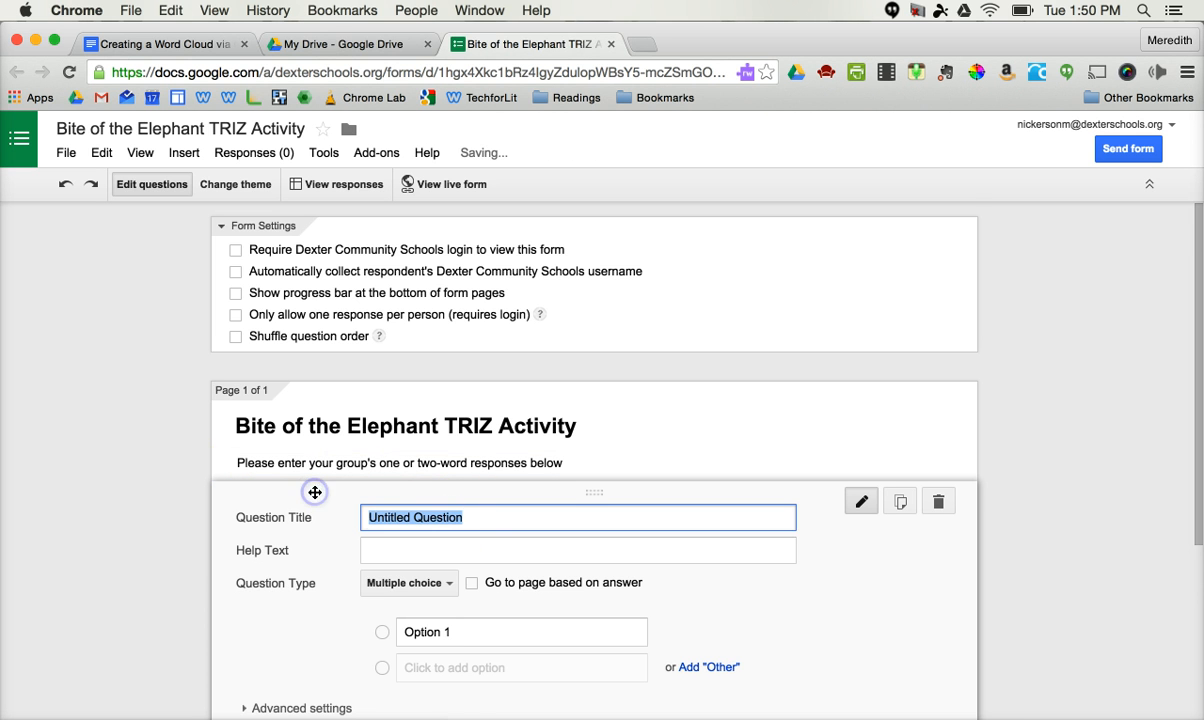
scroll(378, 494, down, 2)
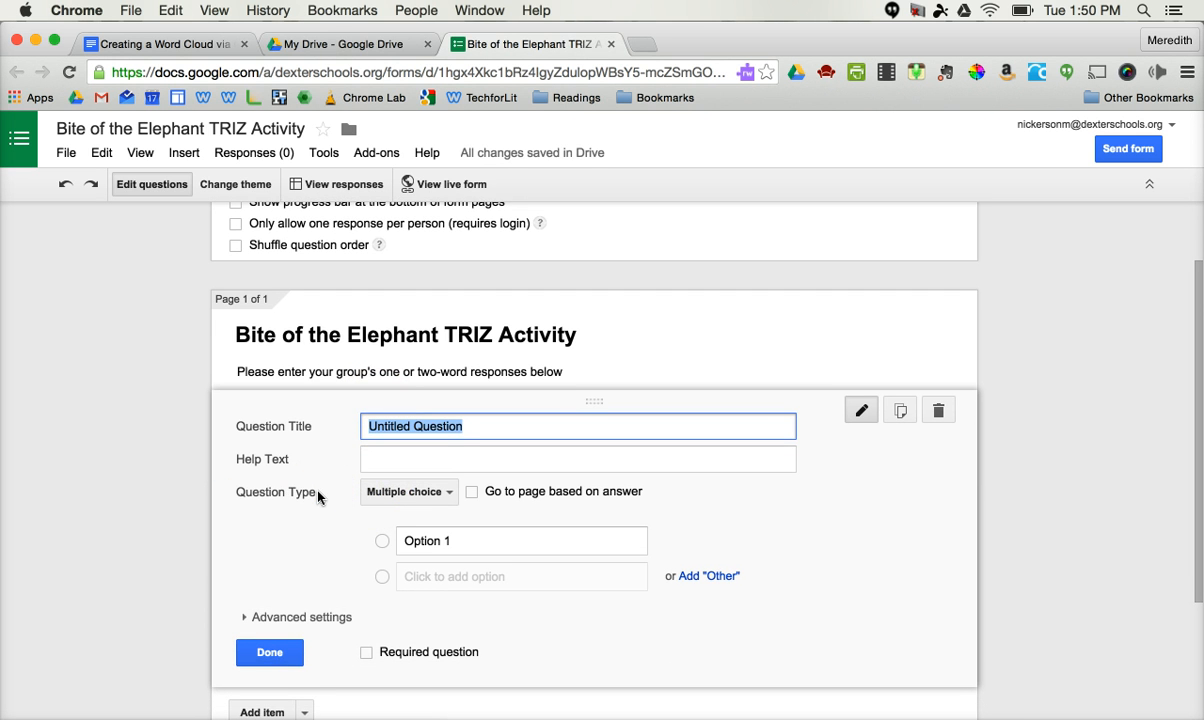
text(Please enter a r)
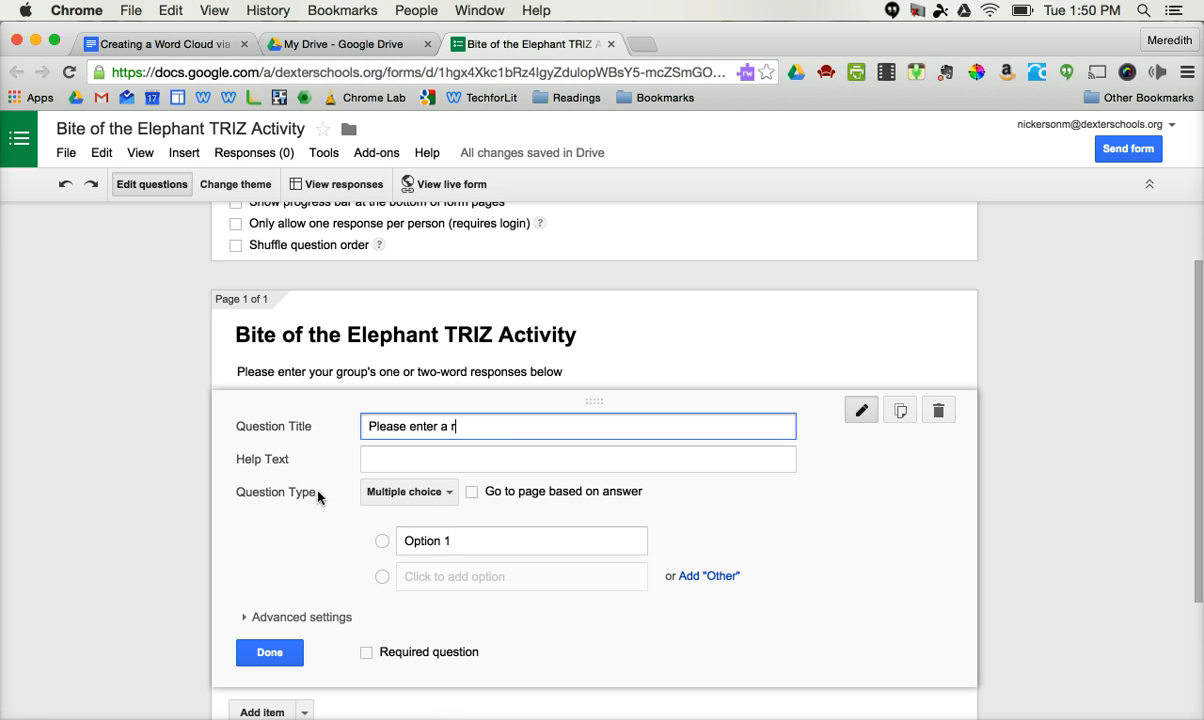
text(esponse below)
click(421, 494)
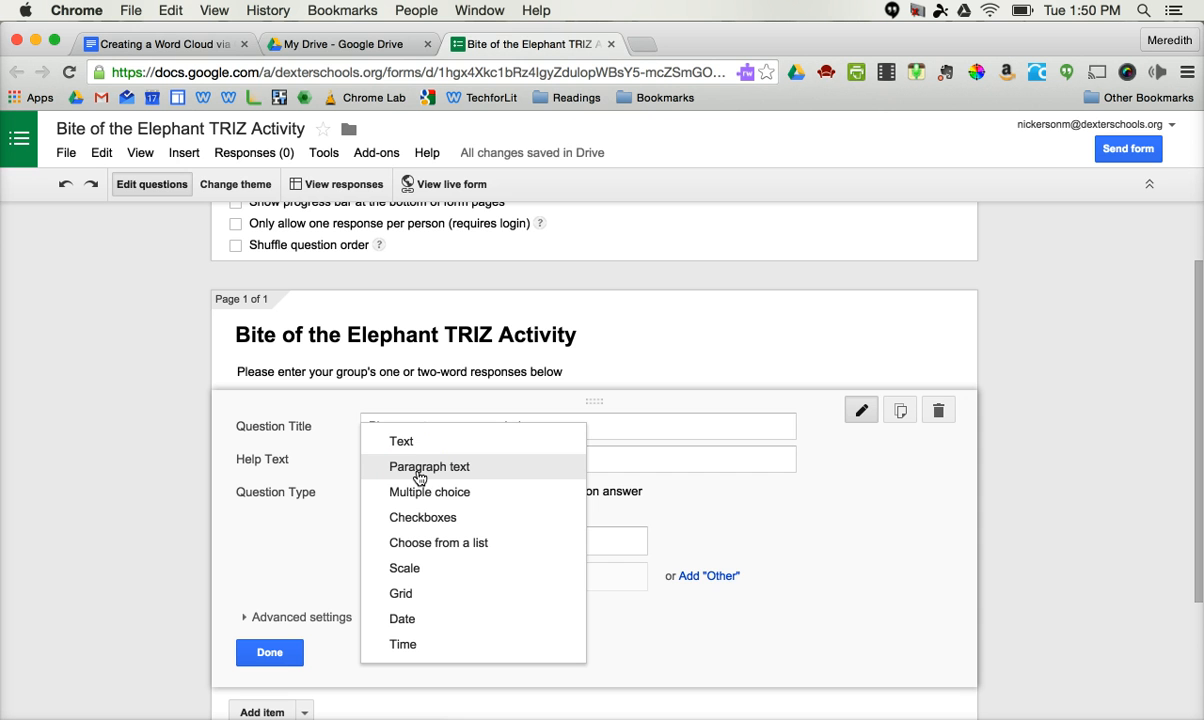
click(416, 442)
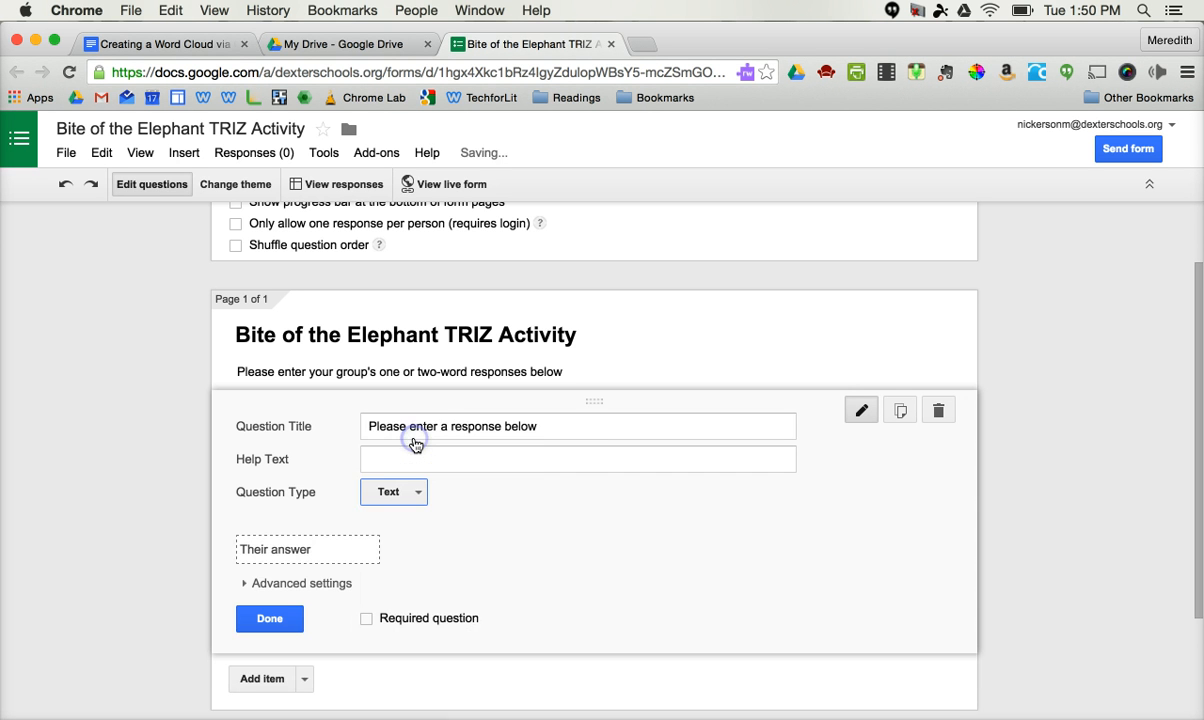
scroll(435, 490, down, 1)
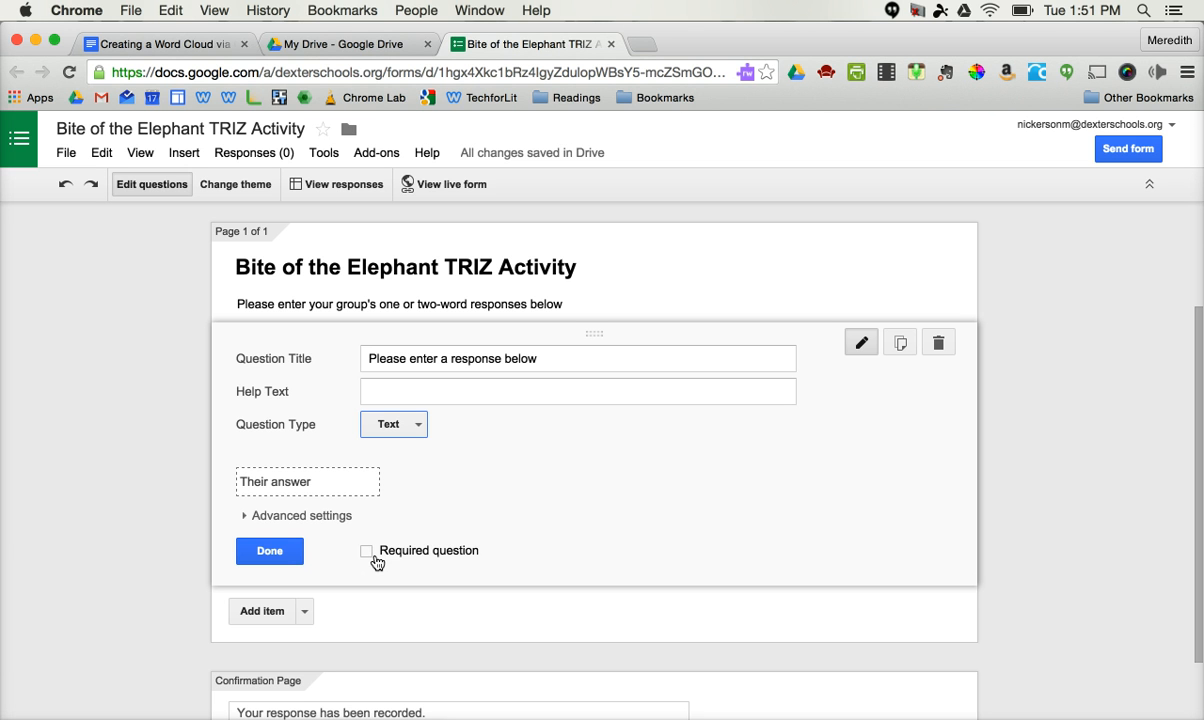
click(270, 551)
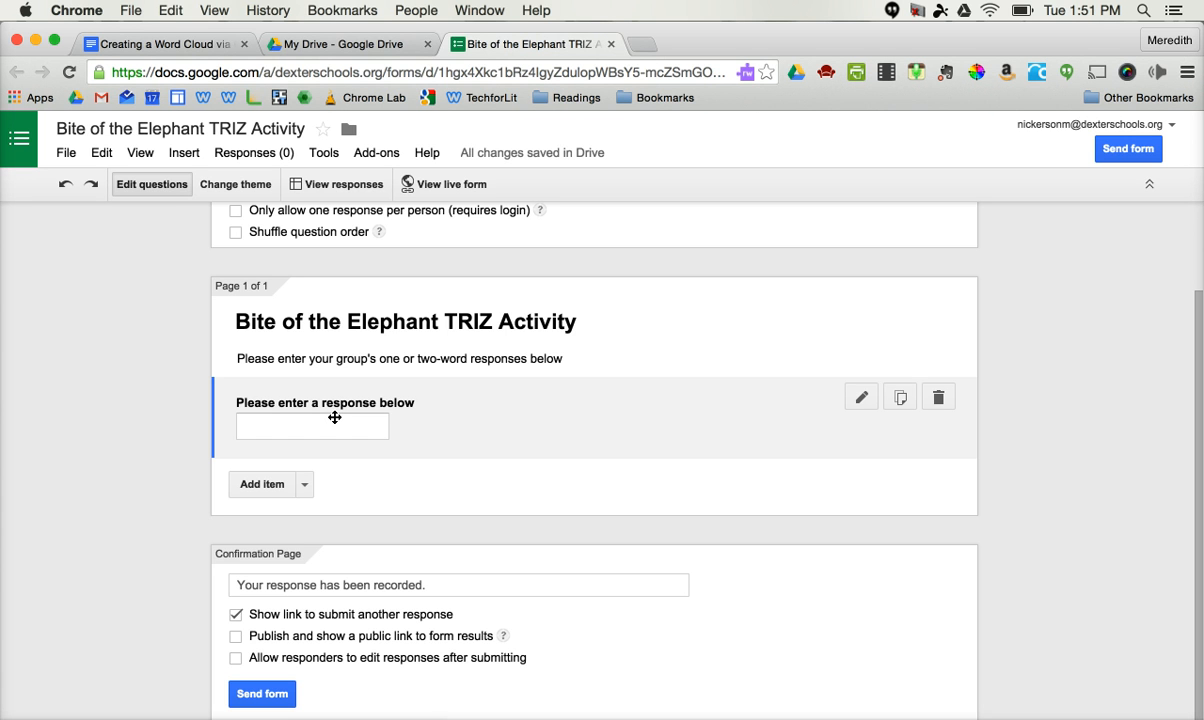
- Duplicate the "Please enter a response below" question twice, closing each copy with its title and type as they are
click(353, 399)
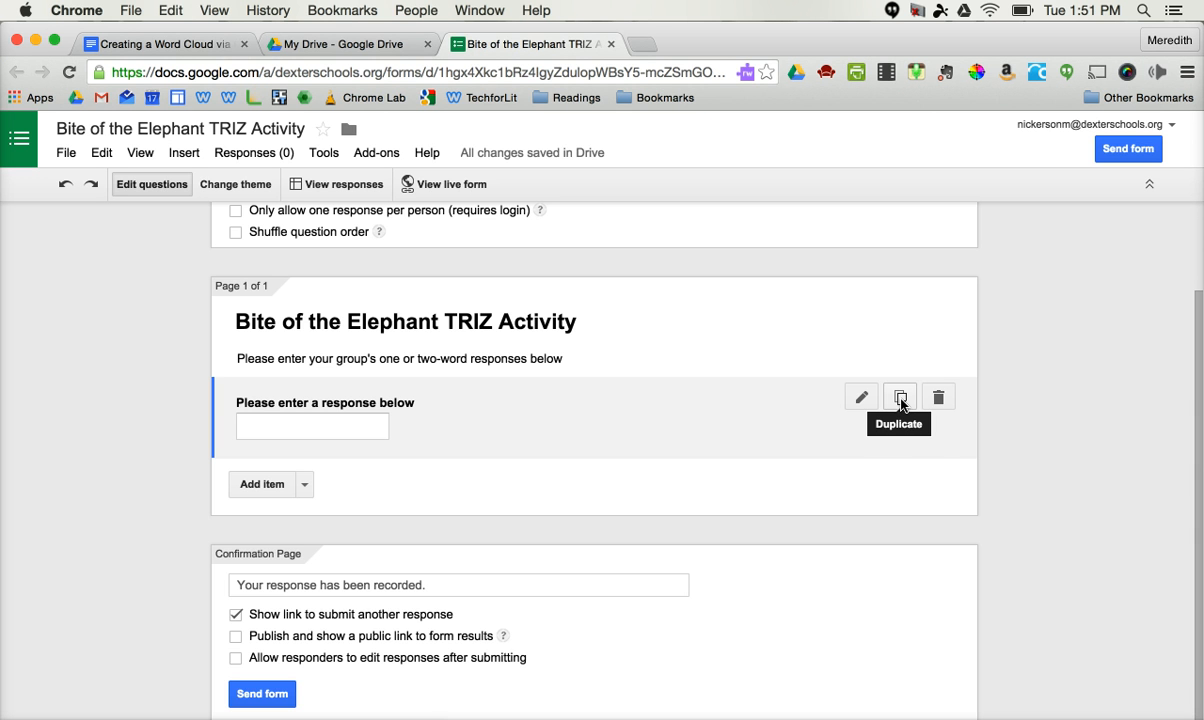
click(900, 400)
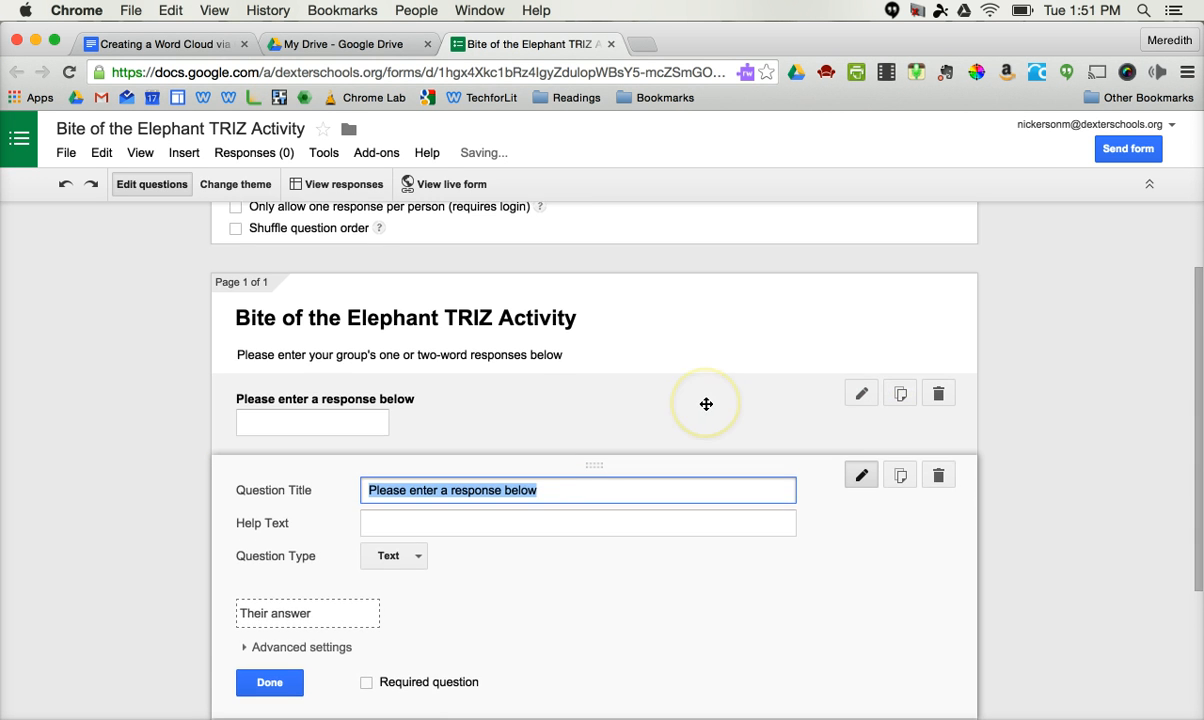
click(275, 605)
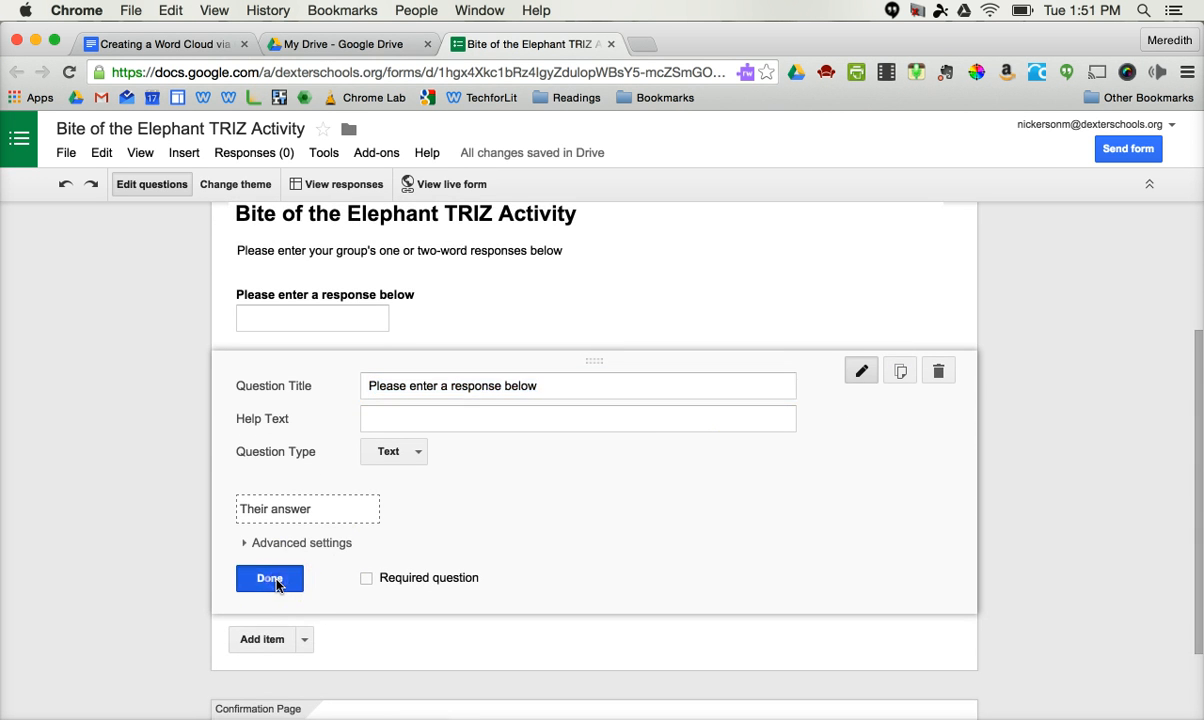
click(900, 400)
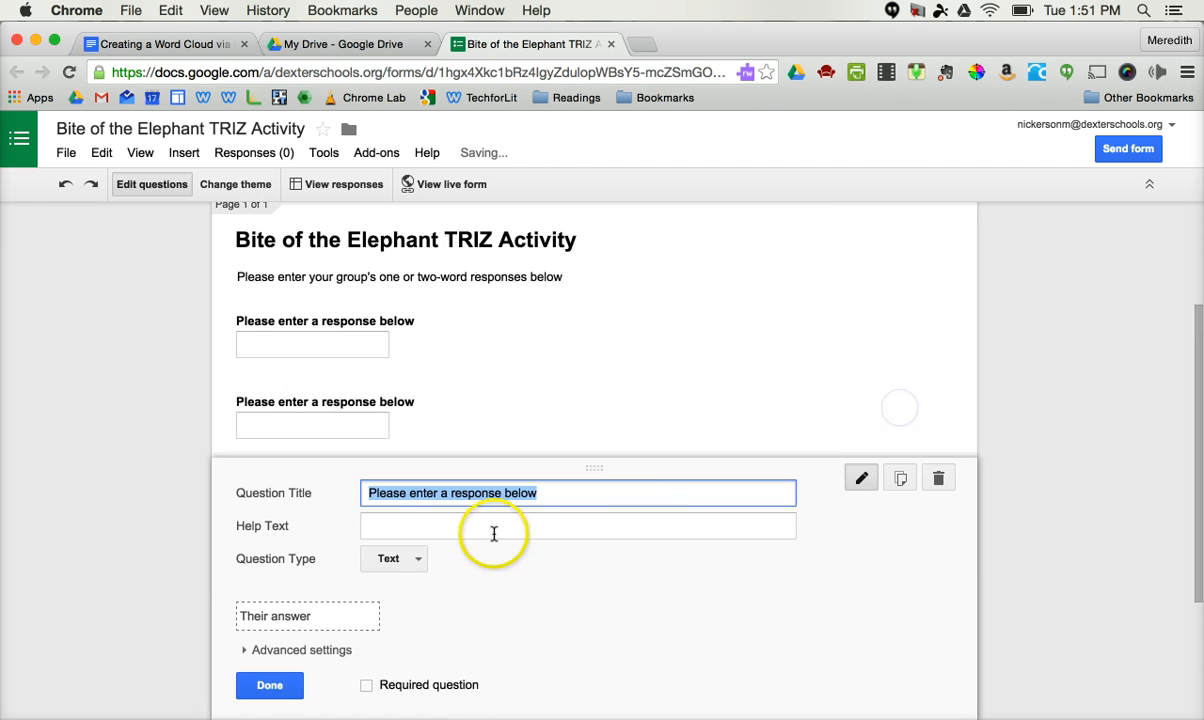
click(274, 685)
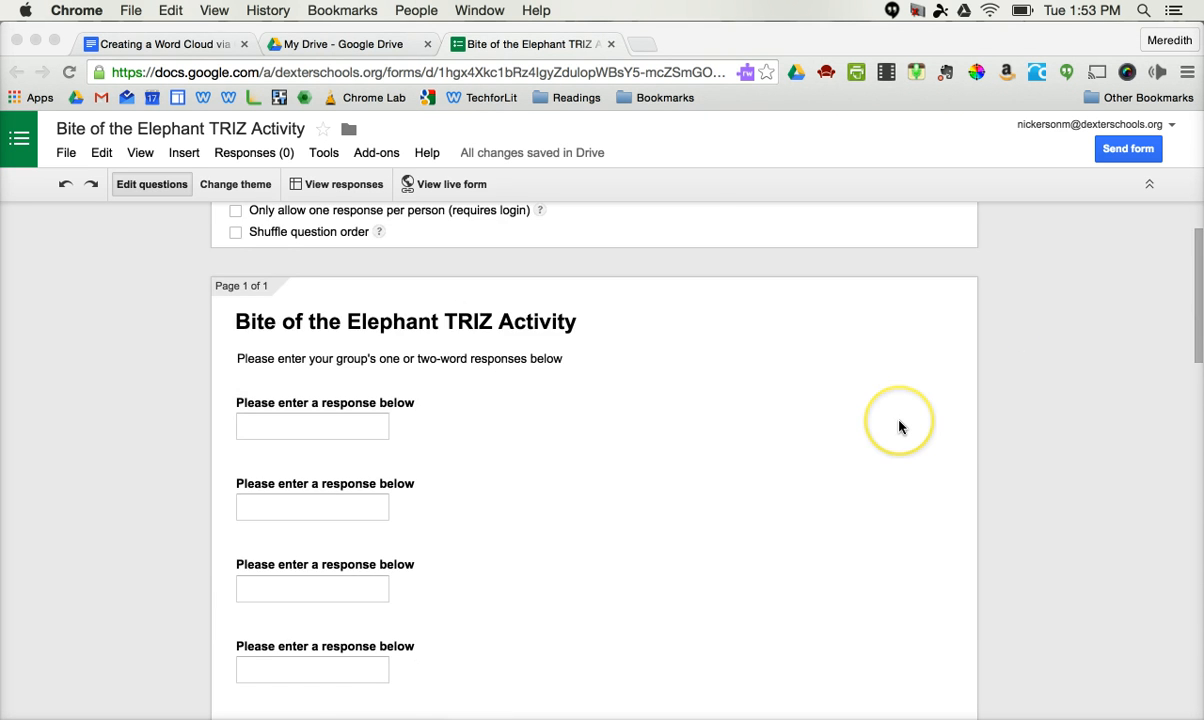
- Set the confirmation message to "If you need to type additional responses, please follow the link below to submit another survey!"
scroll(900, 425, down, 5)
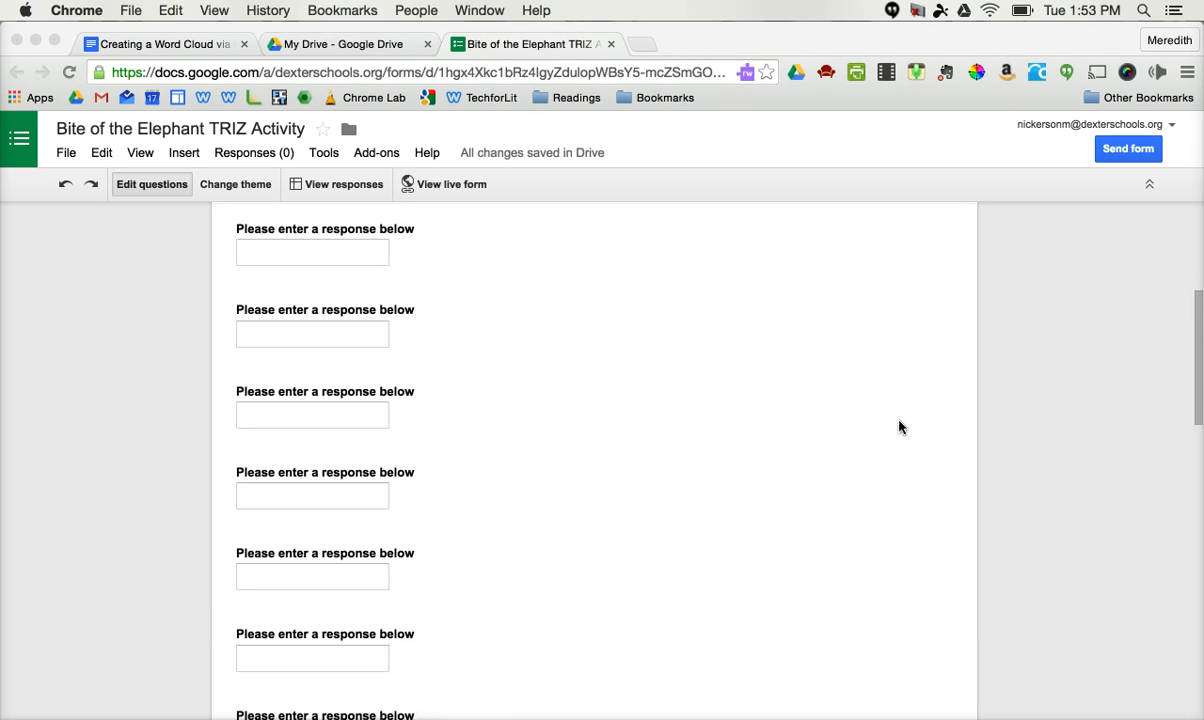
scroll(899, 427, down, 10)
click(898, 437)
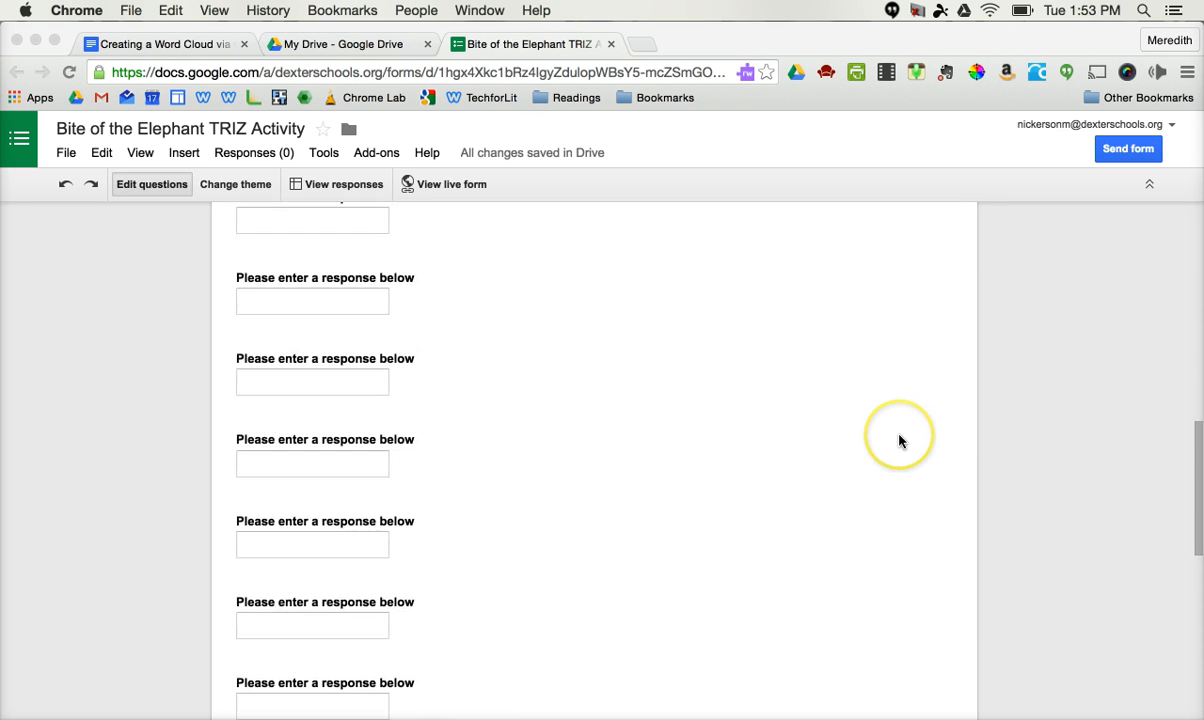
scroll(899, 445, down, 10)
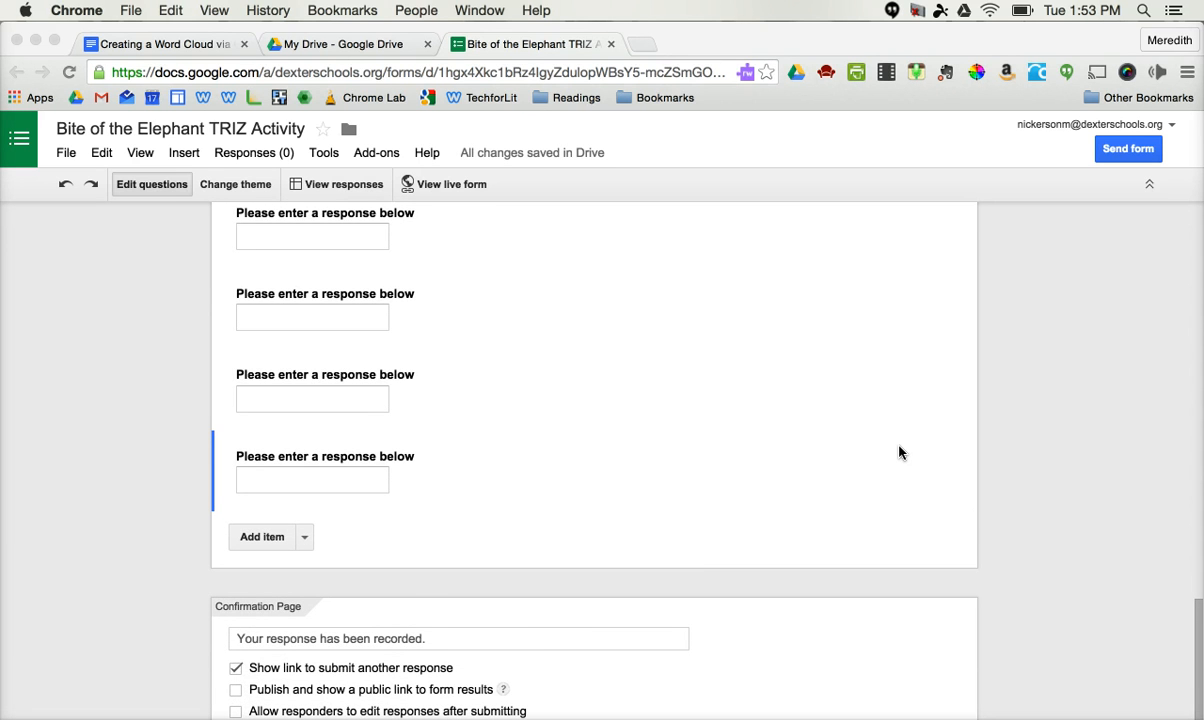
scroll(899, 453, down, 2)
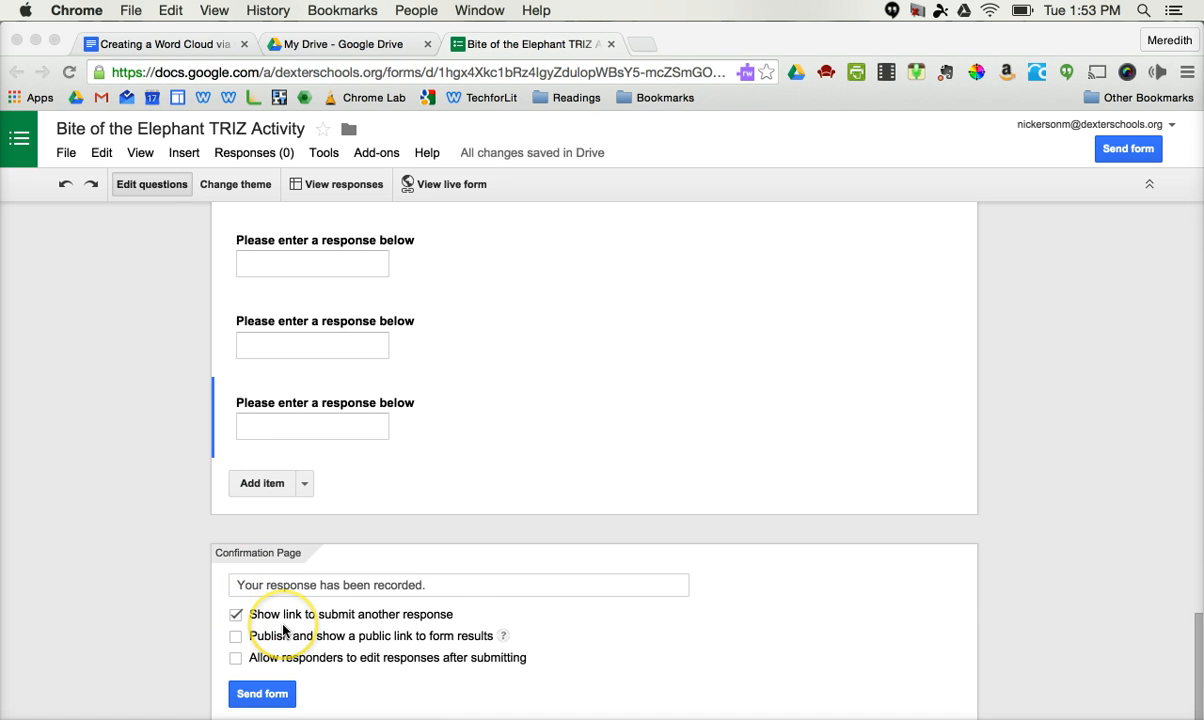
click(449, 588)
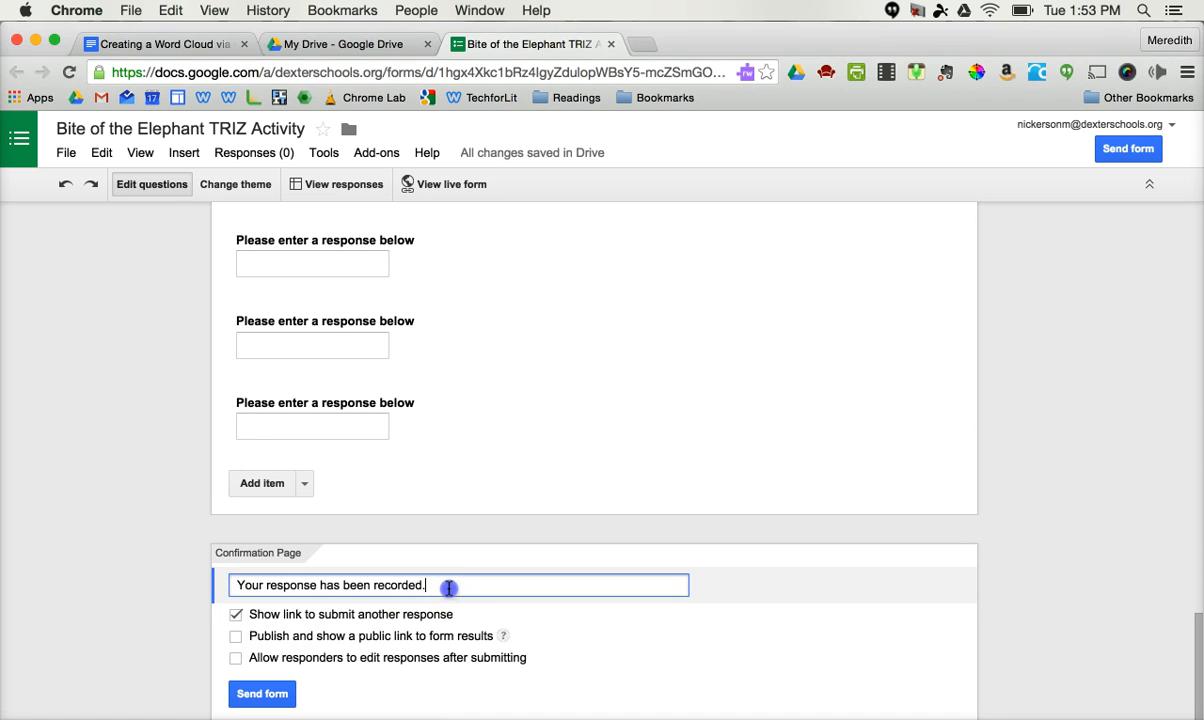
drag(440, 586, 140, 508)
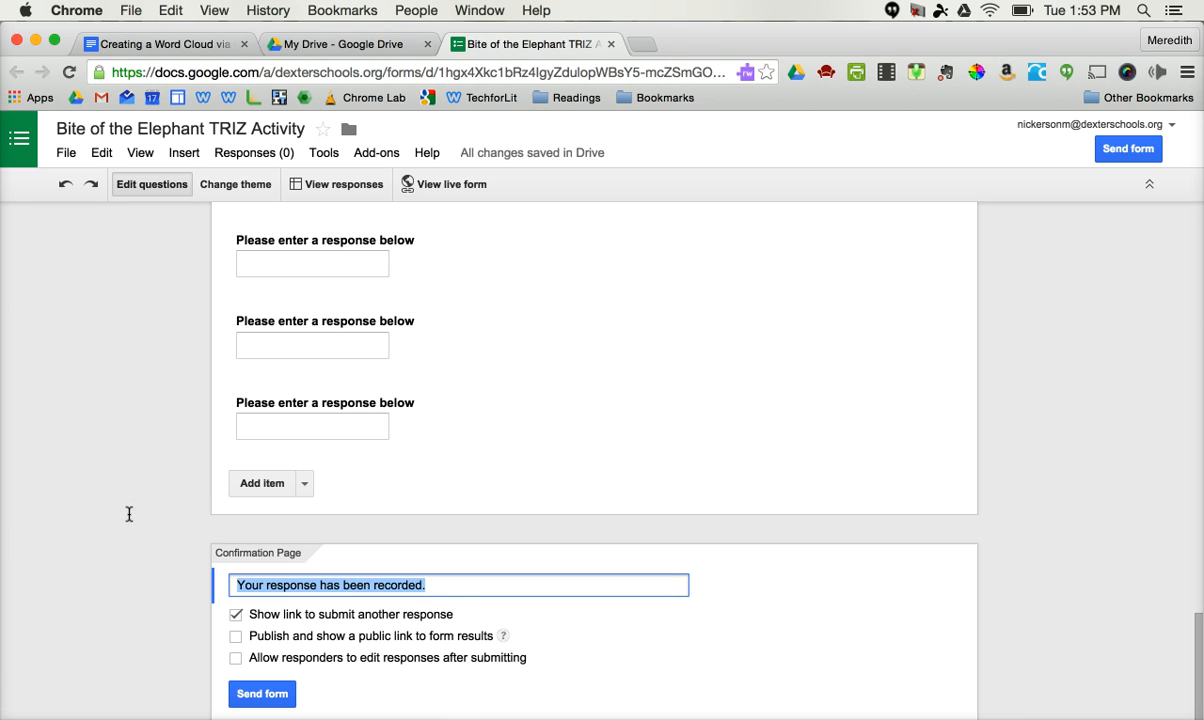
text(If you ne)
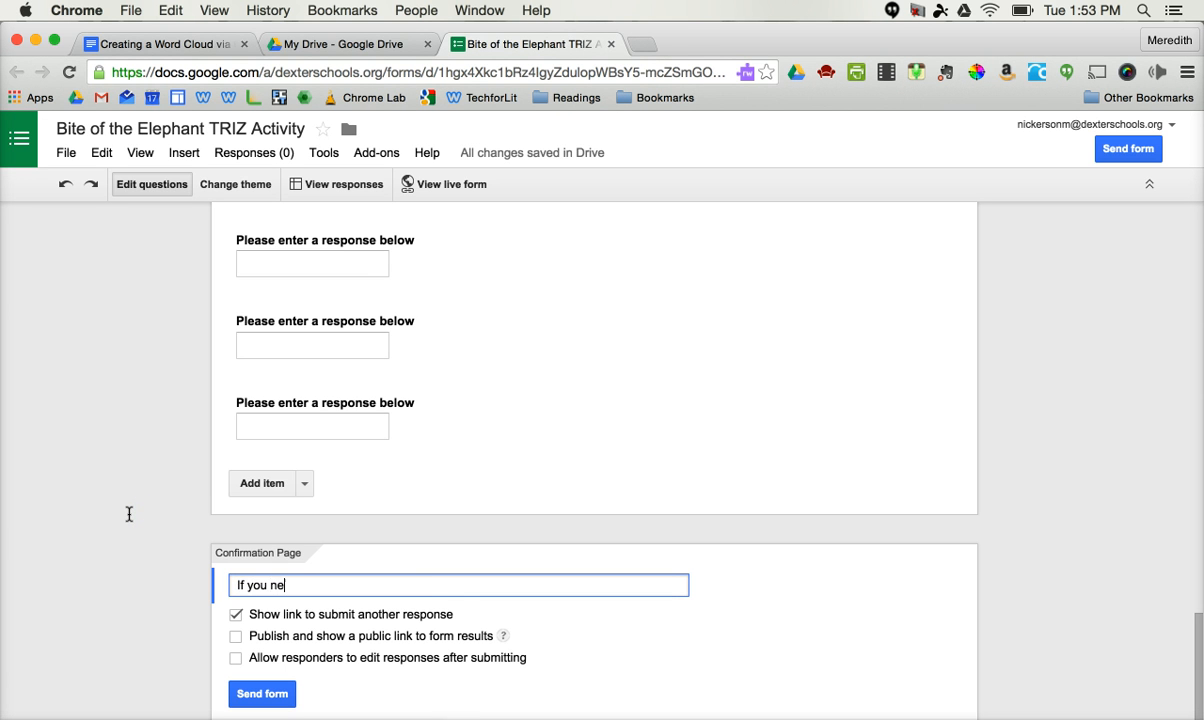
text(ed to type additional responses, b)
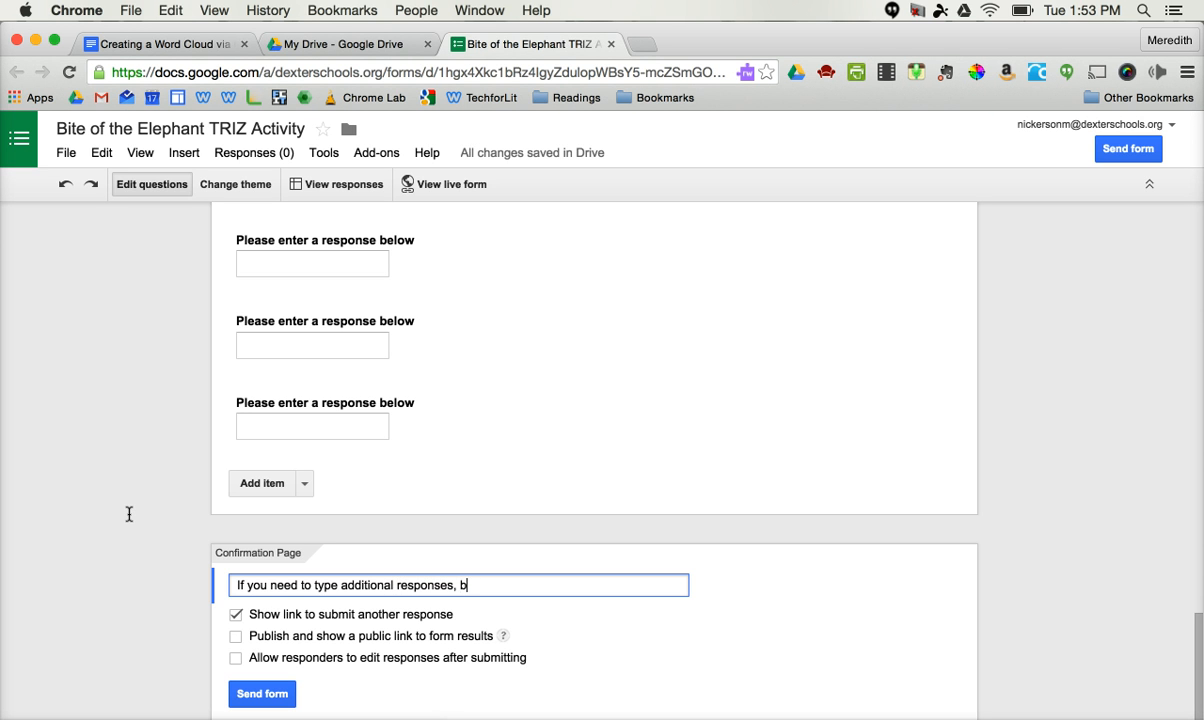
key(BackSpace)
text(please follow the link )
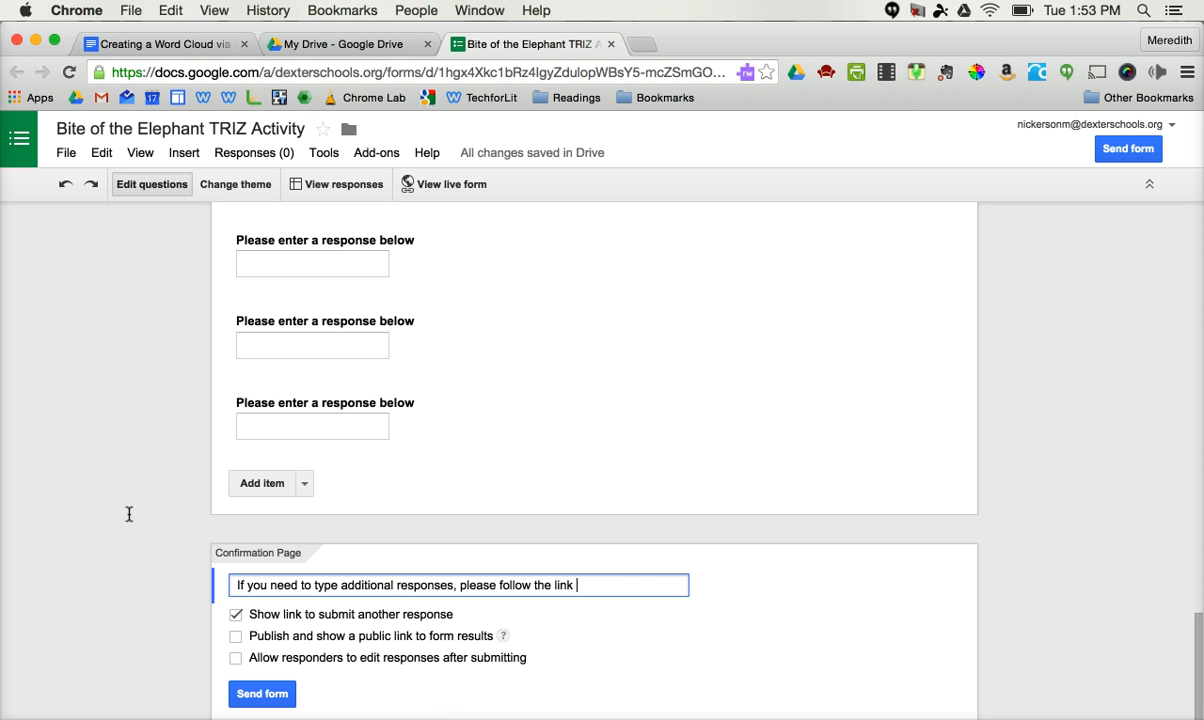
text(below to submit another )
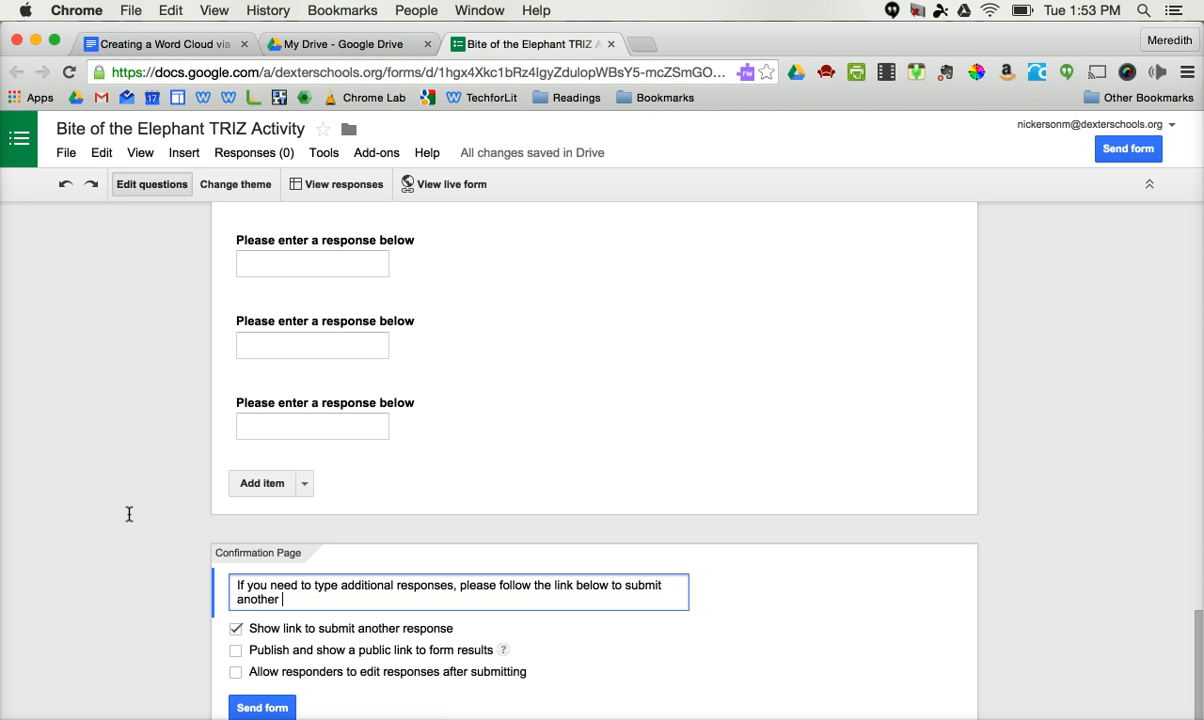
text(survey!)
click(133, 494)
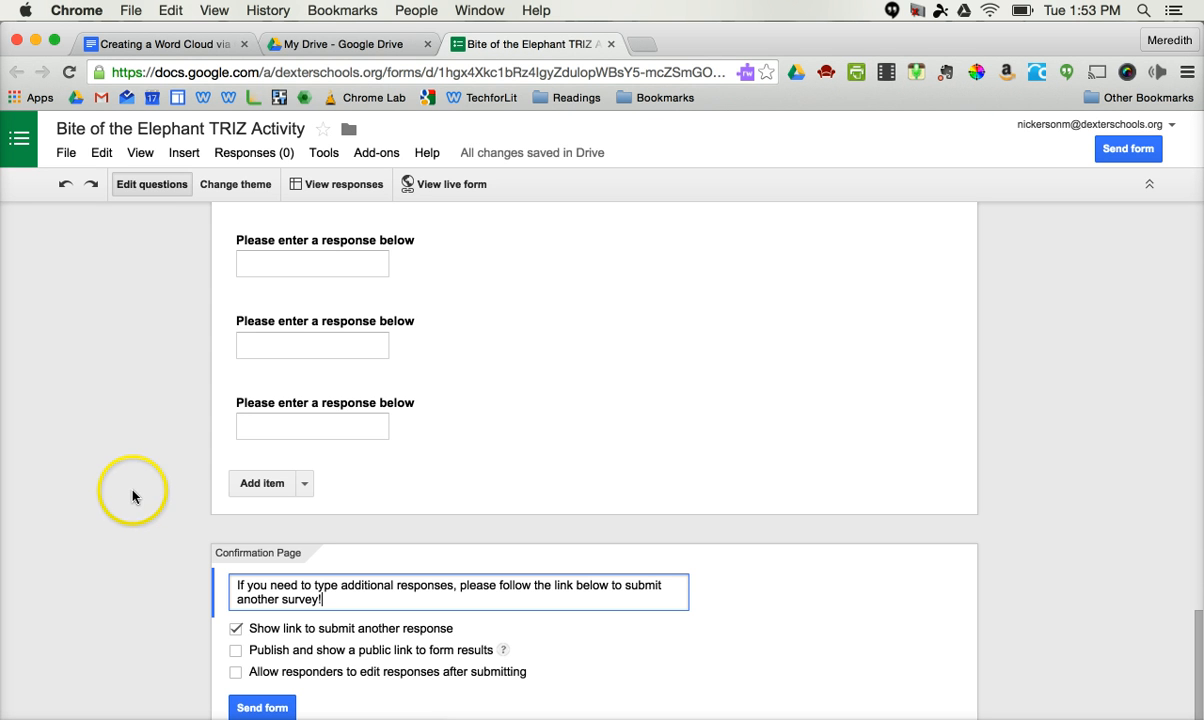
scroll(134, 498, down, 1)
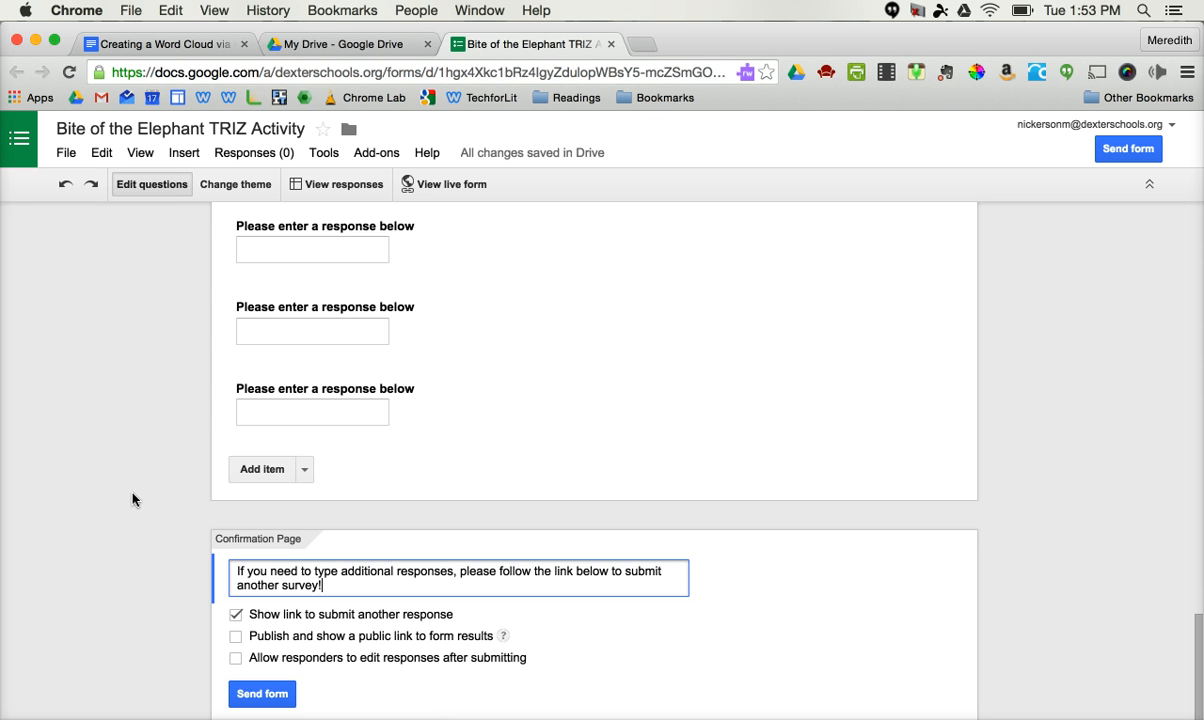
- Change the form's theme, trying Library first and settling on Homework
scroll(133, 497, up, 15)
click(130, 507)
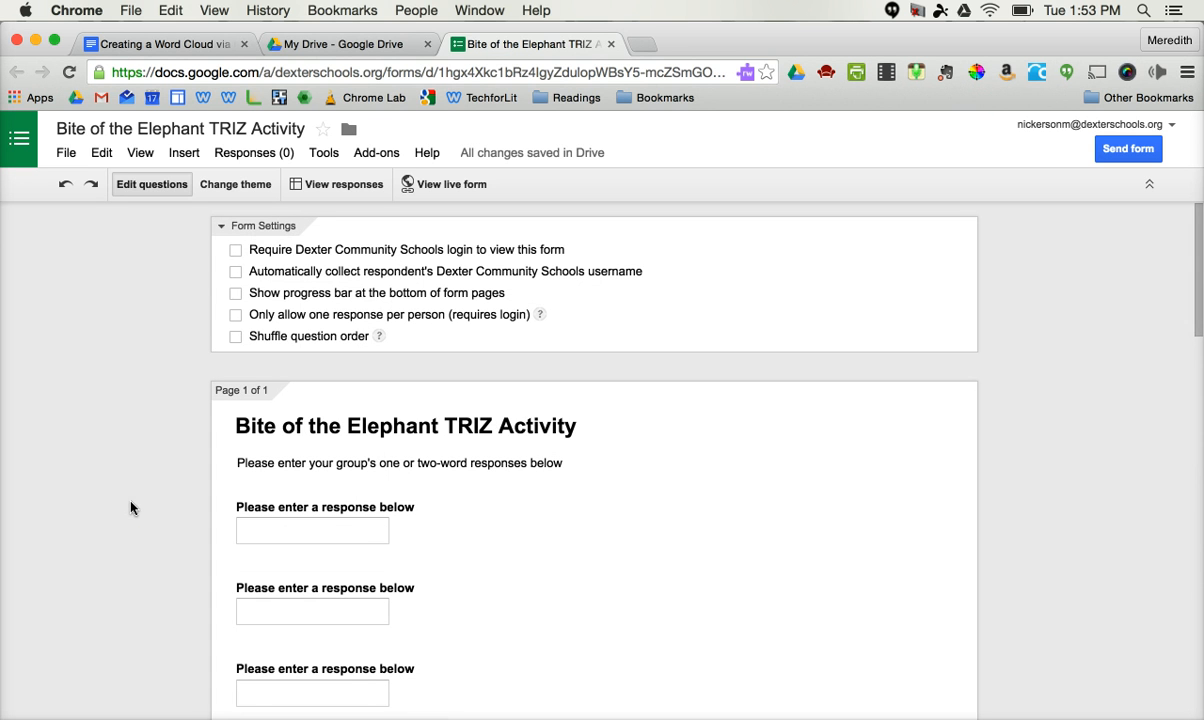
click(230, 188)
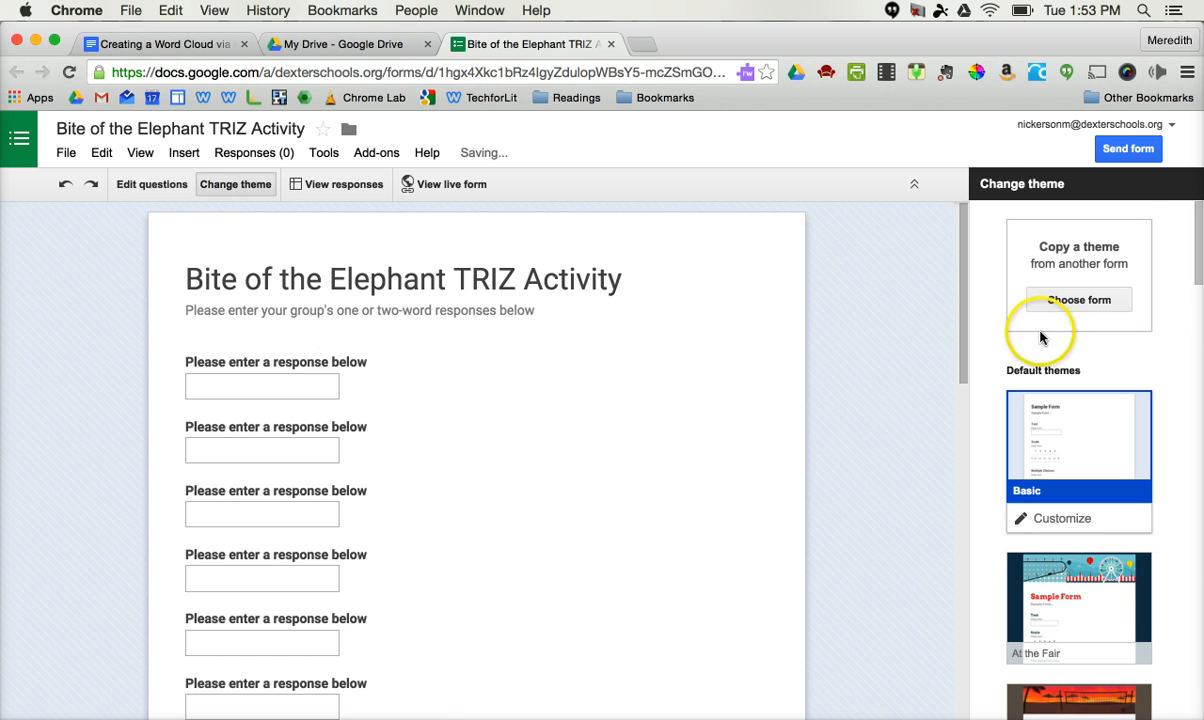
scroll(1040, 337, down, 15)
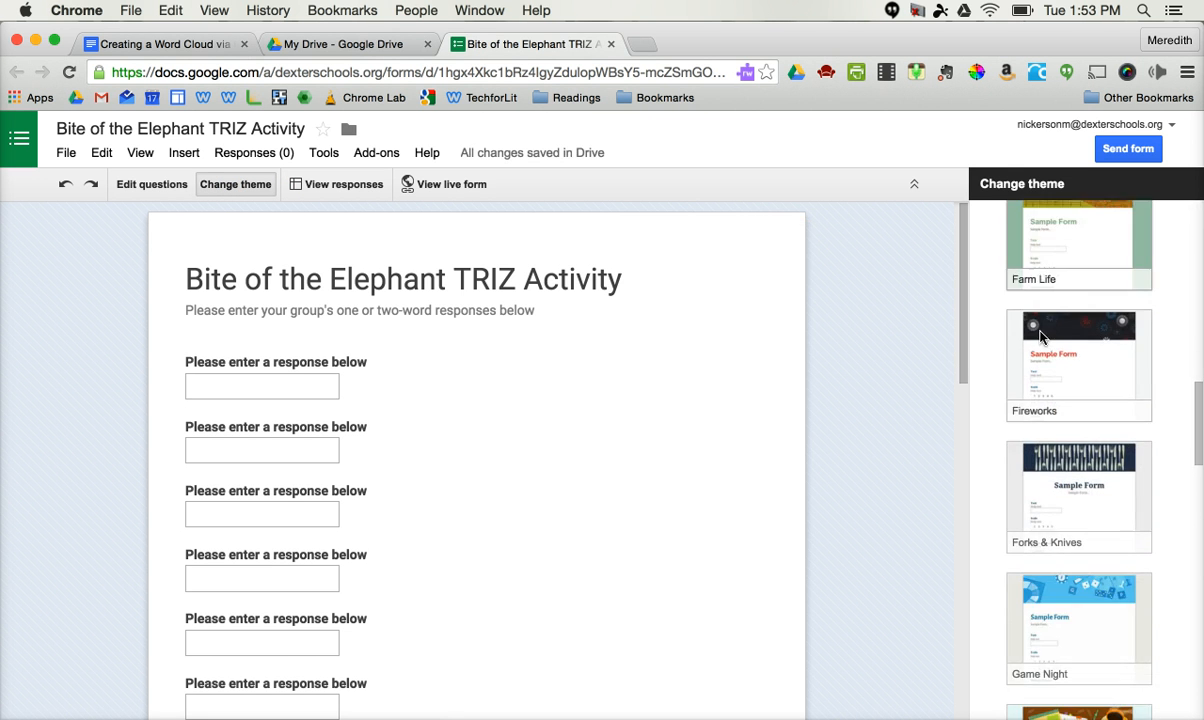
scroll(1040, 337, down, 5)
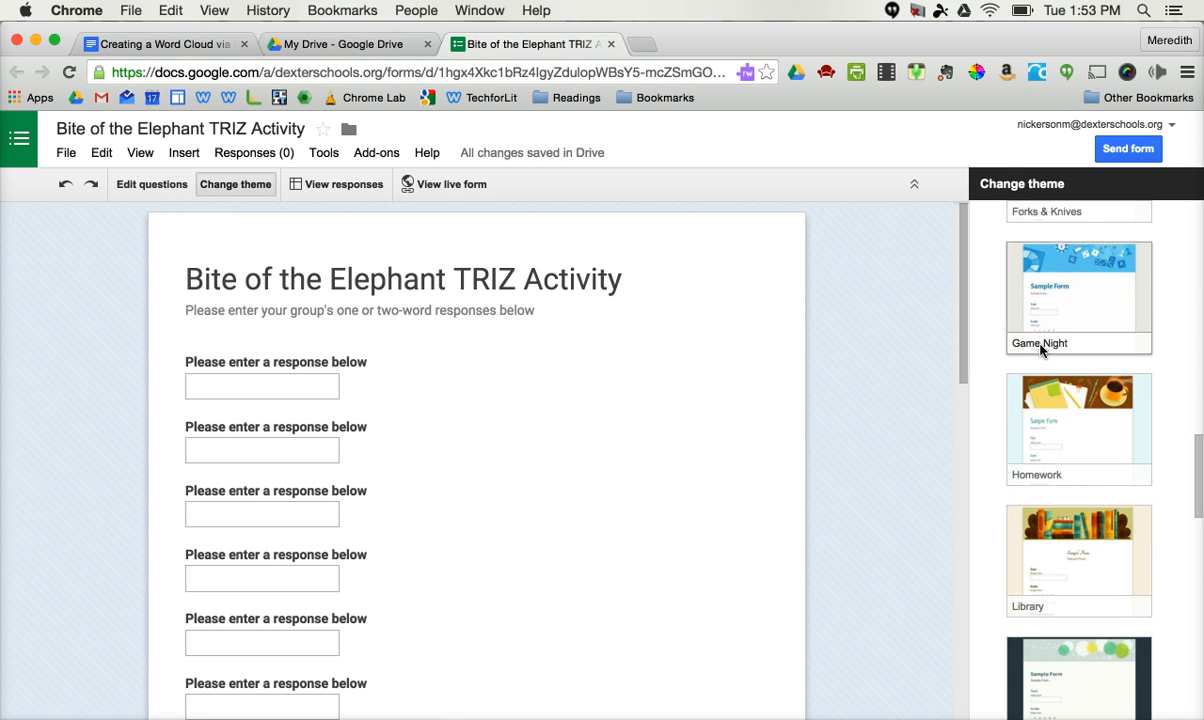
click(1140, 508)
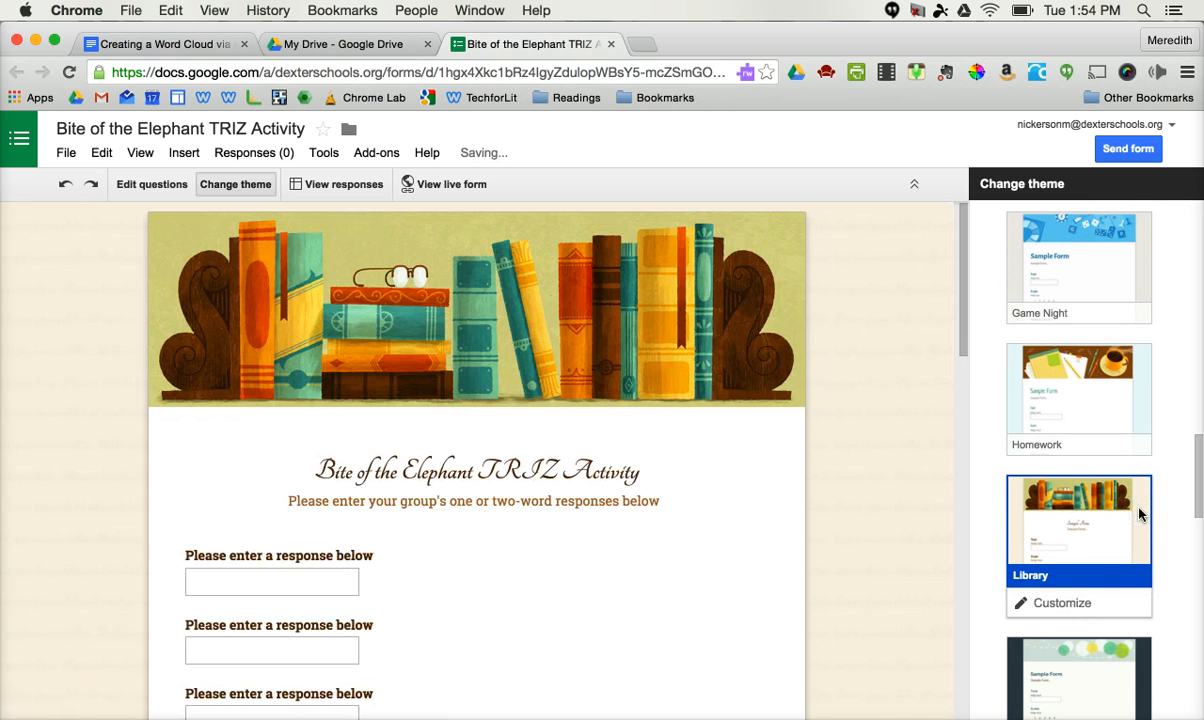
click(1132, 506)
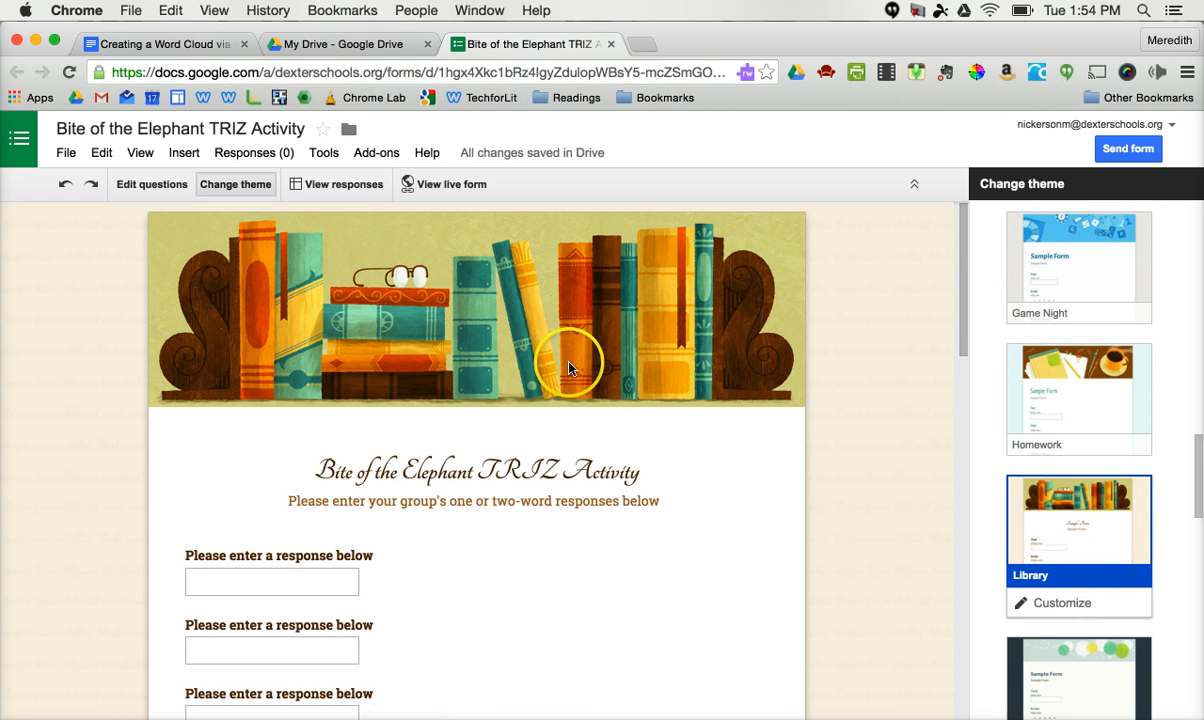
click(1028, 380)
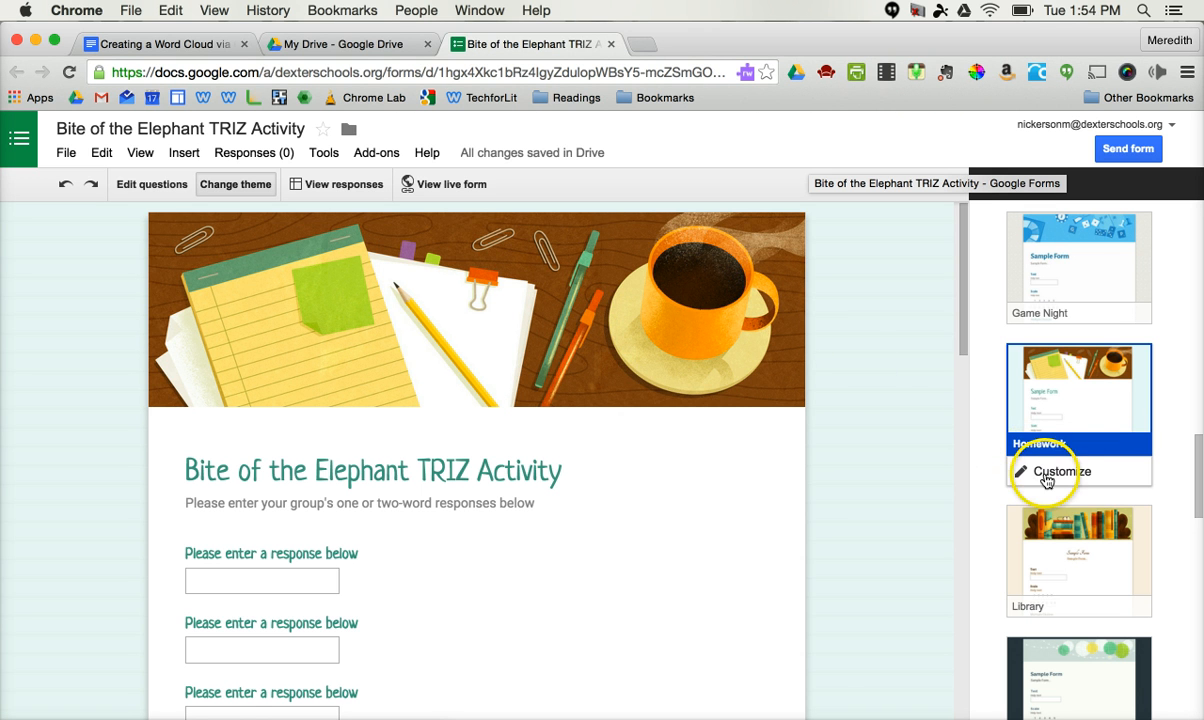
- Customize the Homework theme by replacing its header image with an upload of elephant-banner.jpg from the Desktop
click(1046, 478)
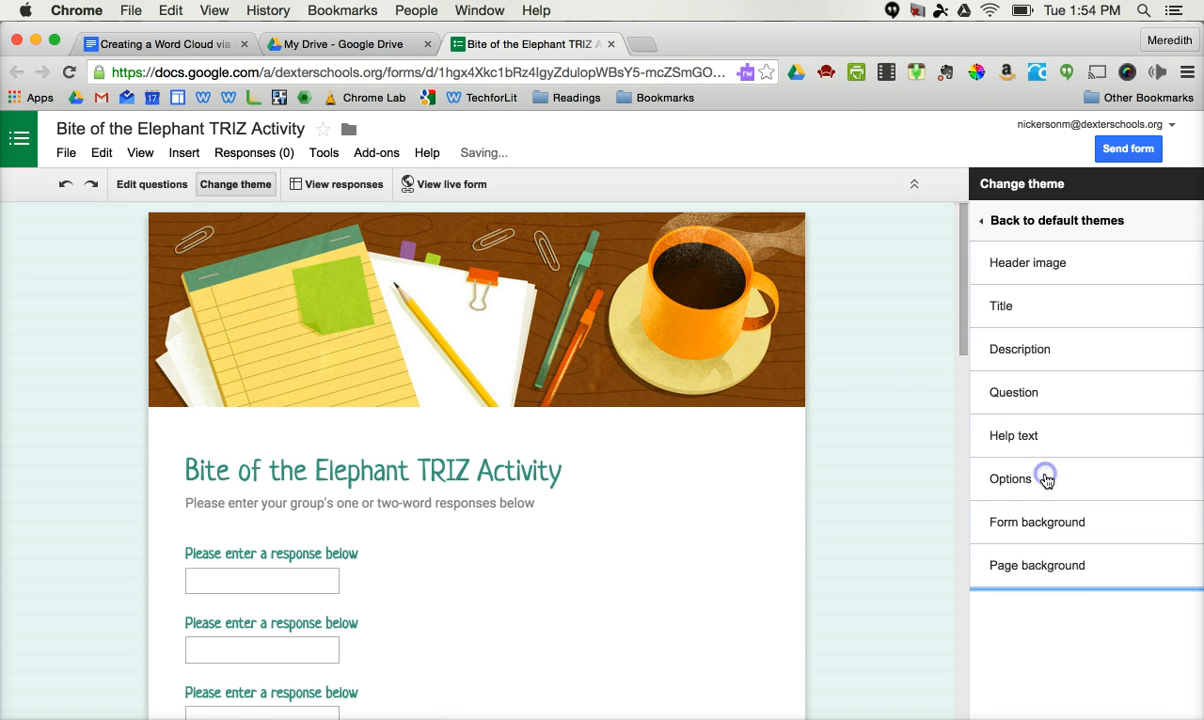
click(1022, 275)
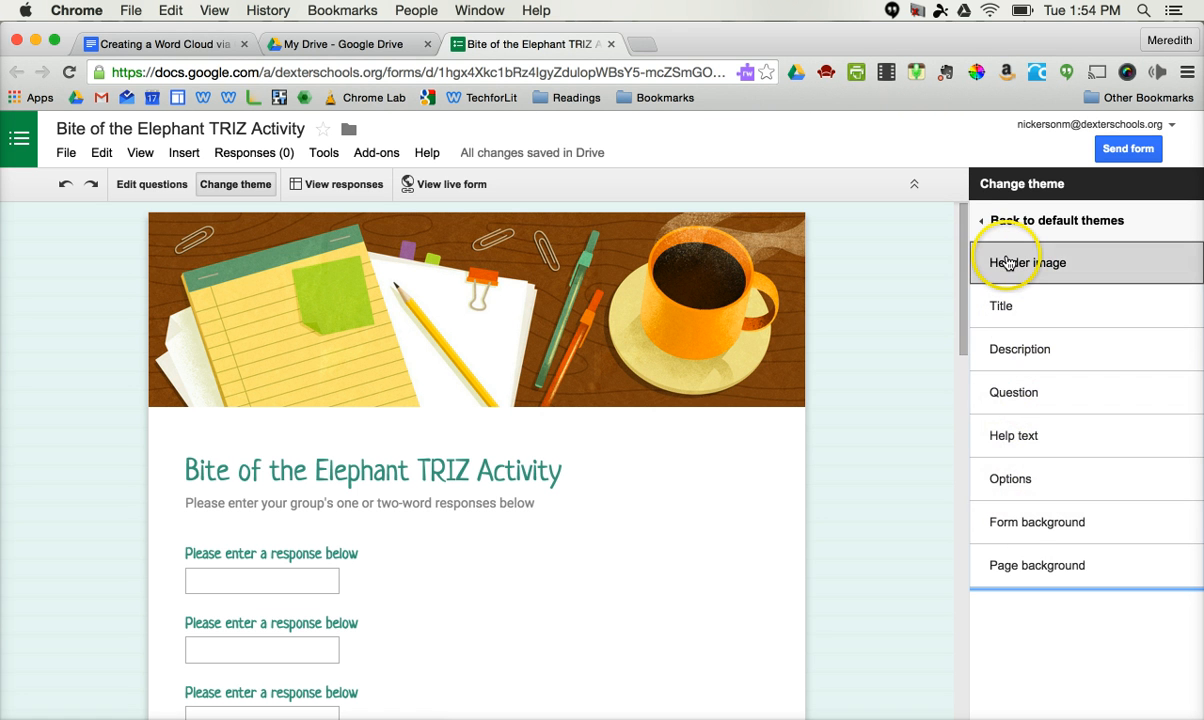
click(1008, 262)
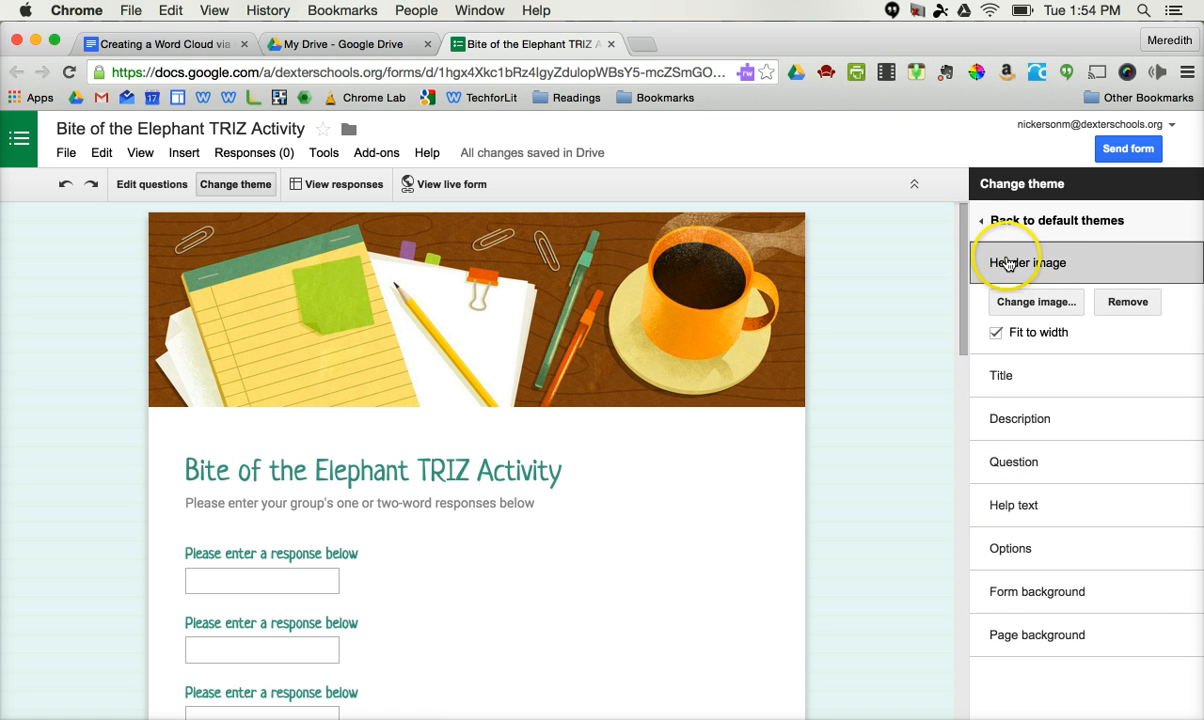
click(1026, 302)
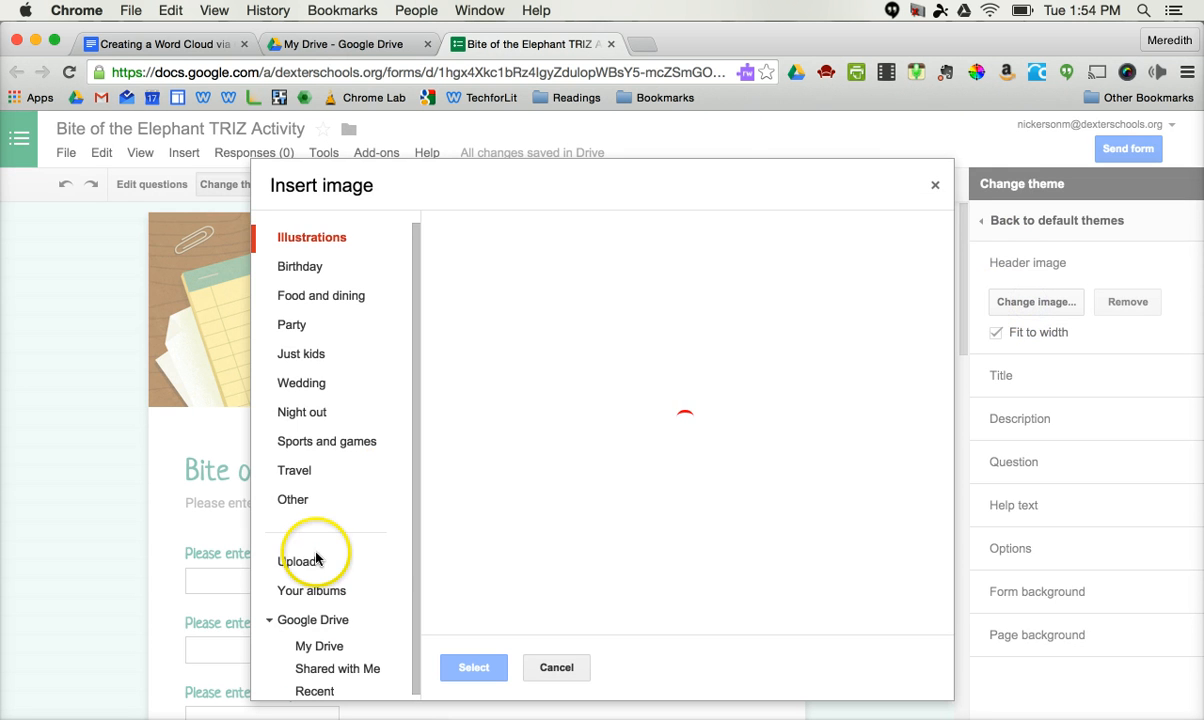
click(305, 561)
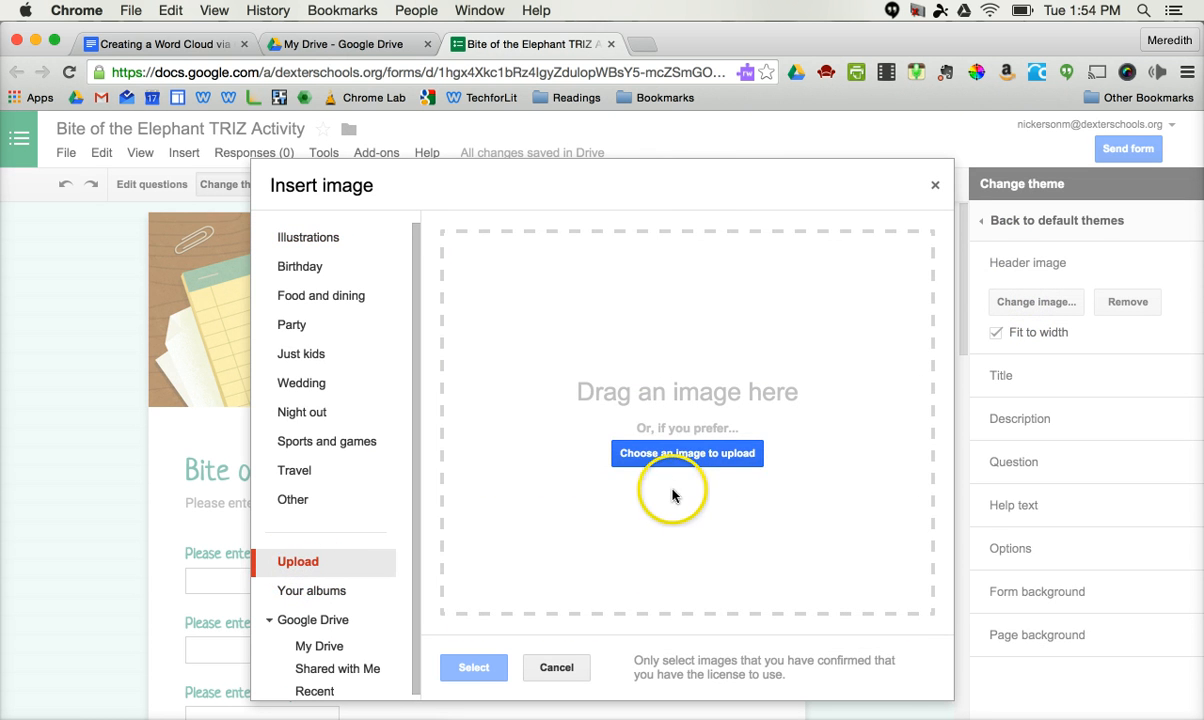
click(687, 455)
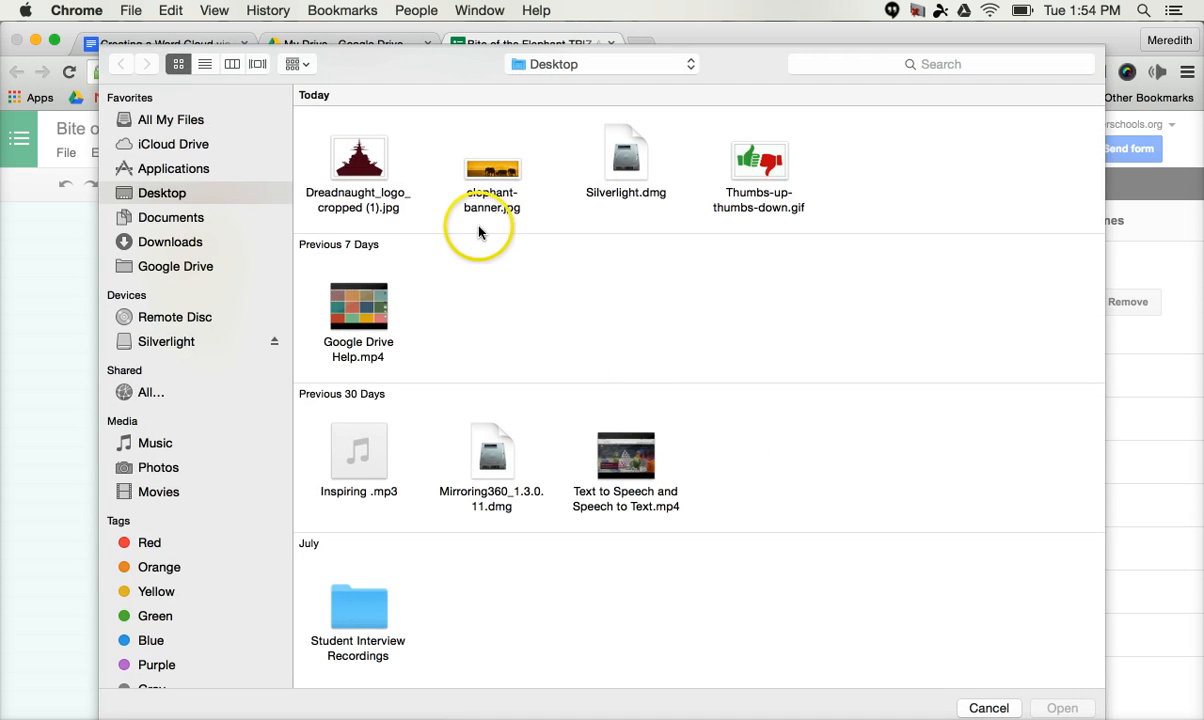
double_click(488, 165)
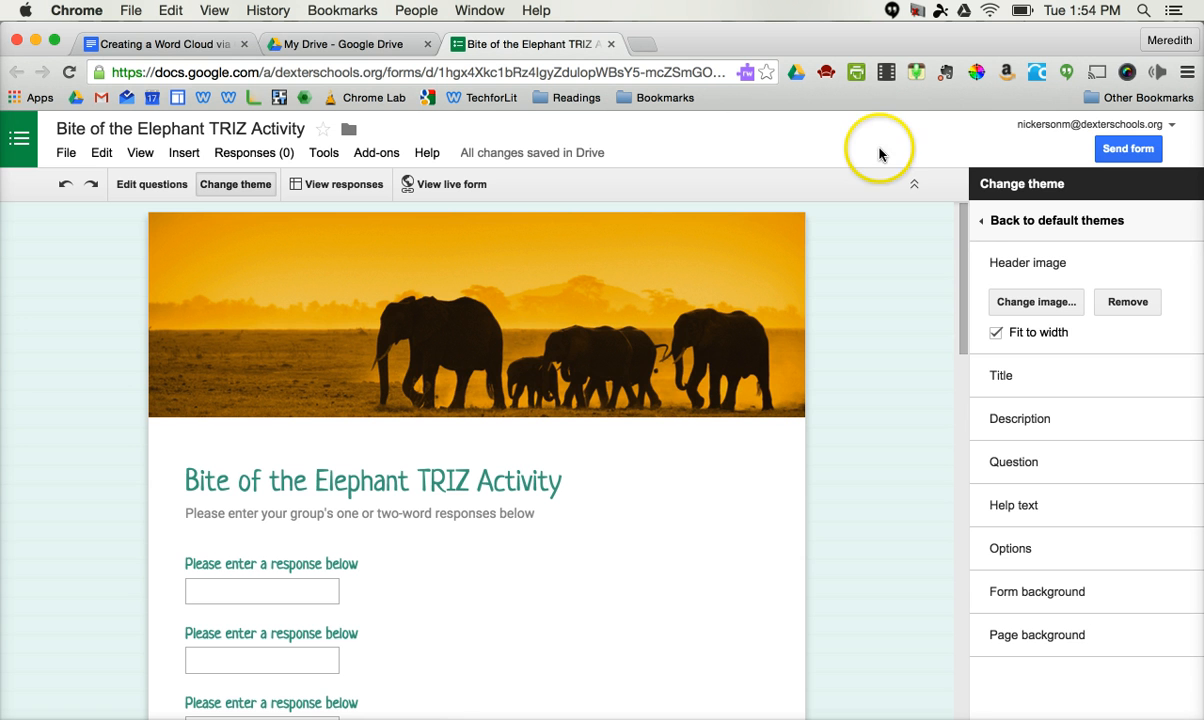
- Open the form's sending options and switch the link to share to a short URL
click(1122, 150)
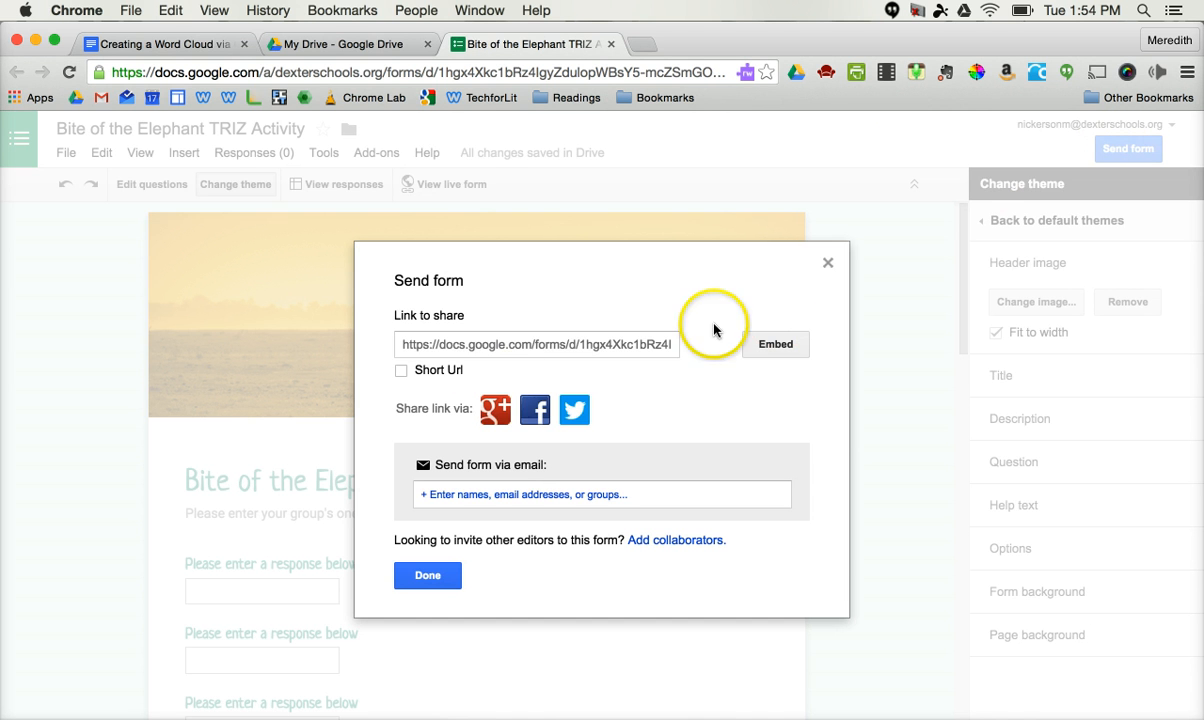
click(417, 346)
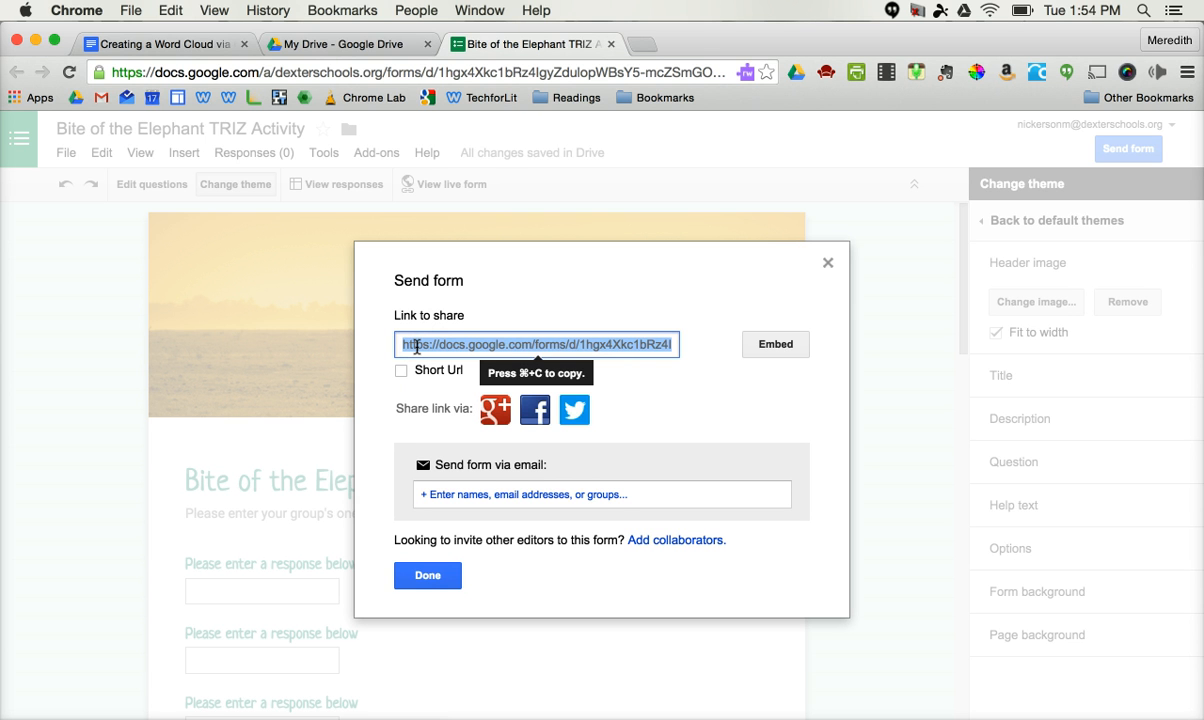
click(401, 371)
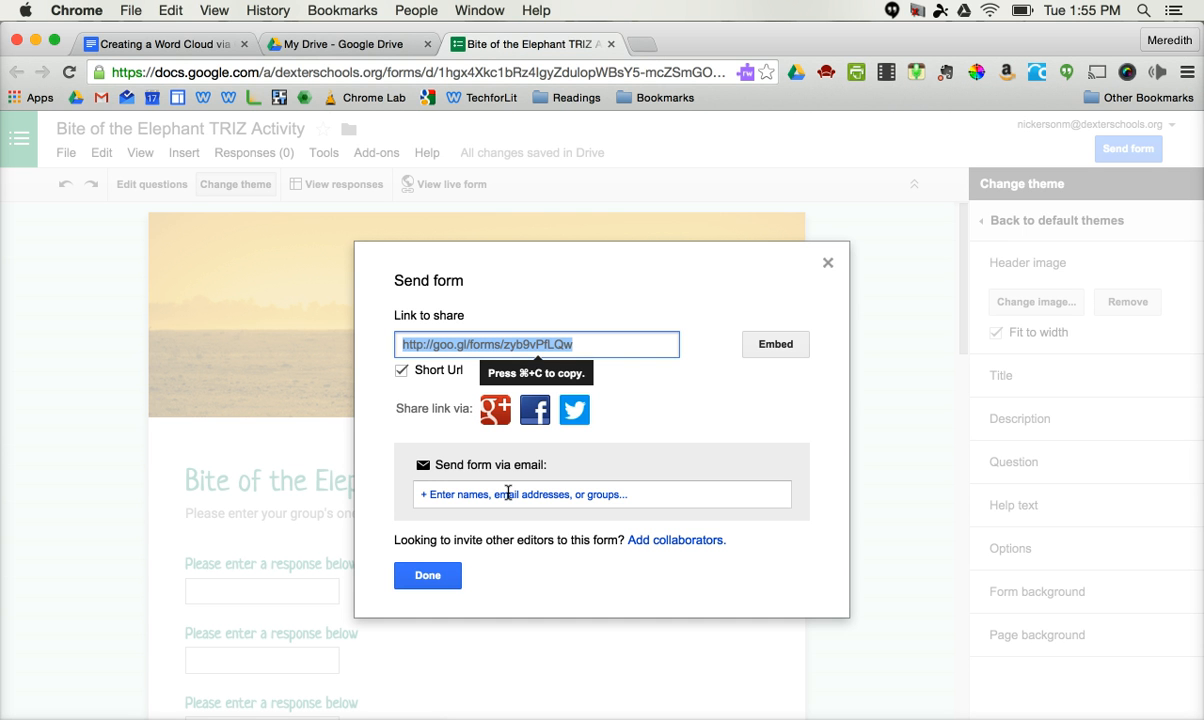
- Try looking up recipients by name for sending the form via email, and clear the entry
click(508, 493)
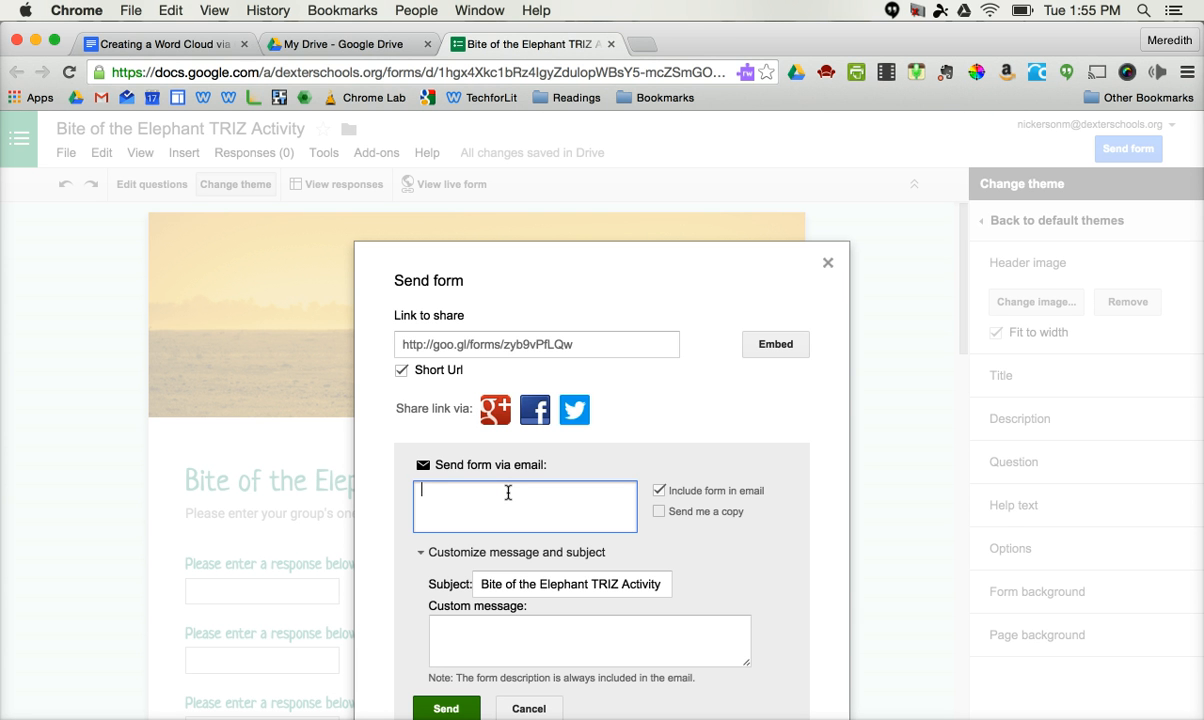
text(mai)
key(BackSpace)
text(o)
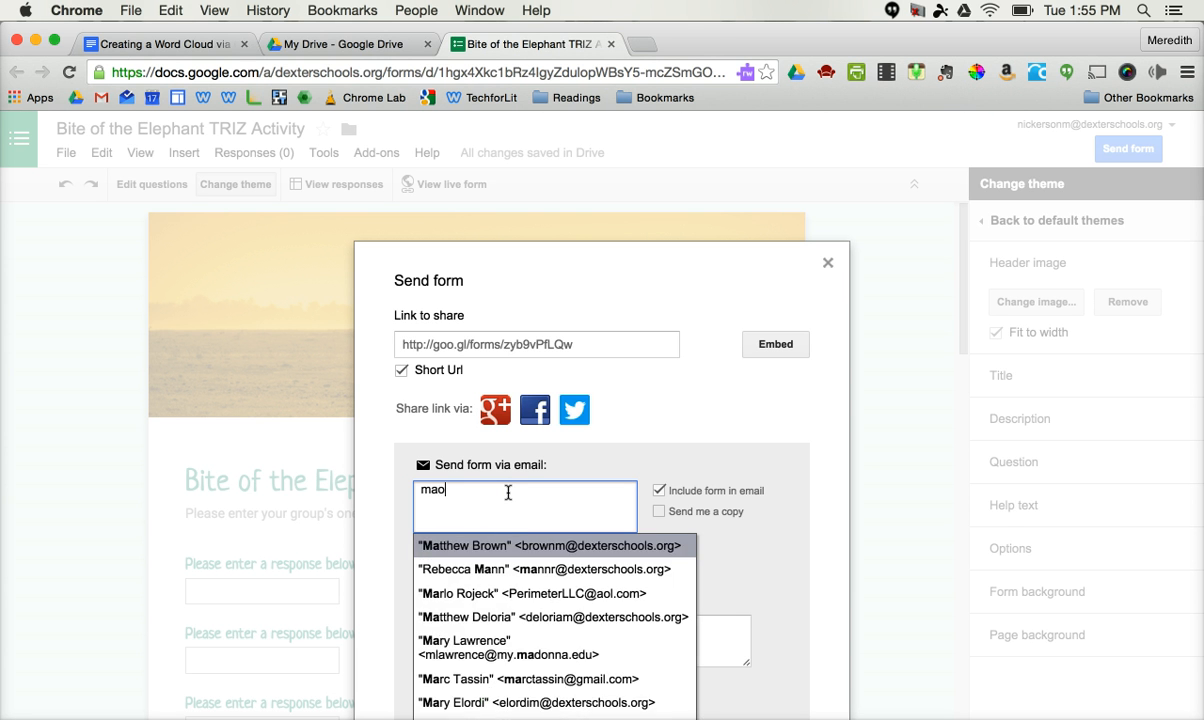
key(BackSpace)
key(BackSpace)
text(oll)
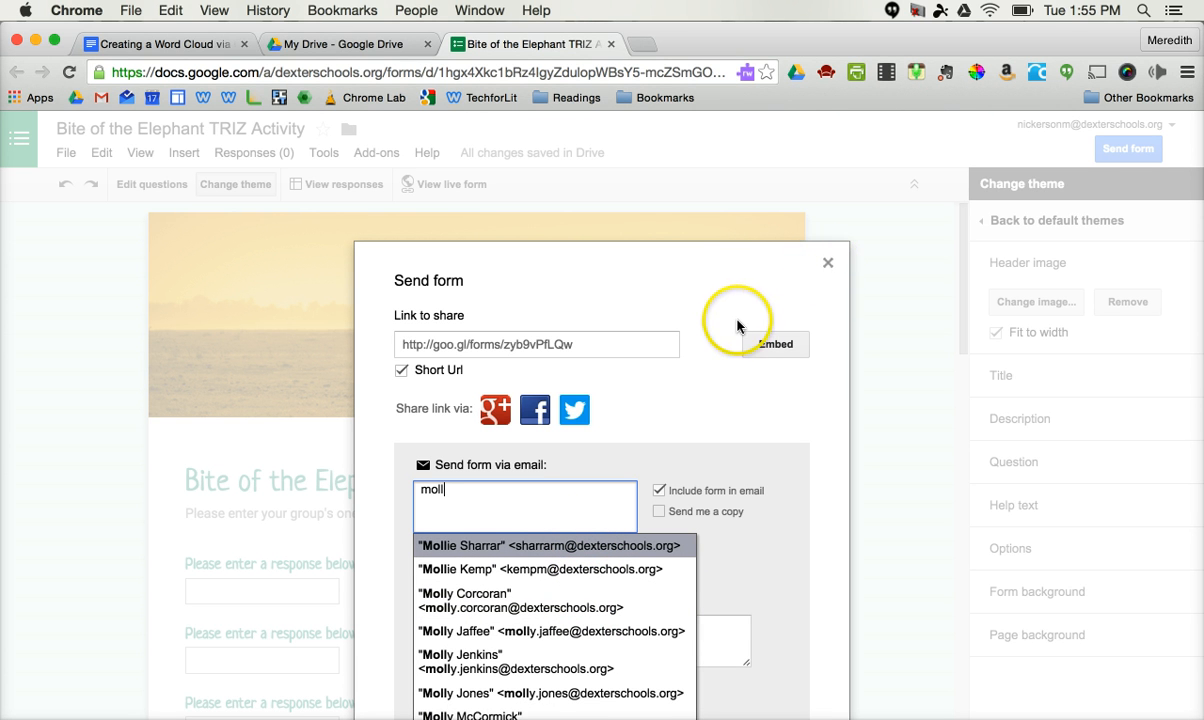
key(BackSpace)
key(BackSpace)
key(BackSpace)
key(BackSpace)
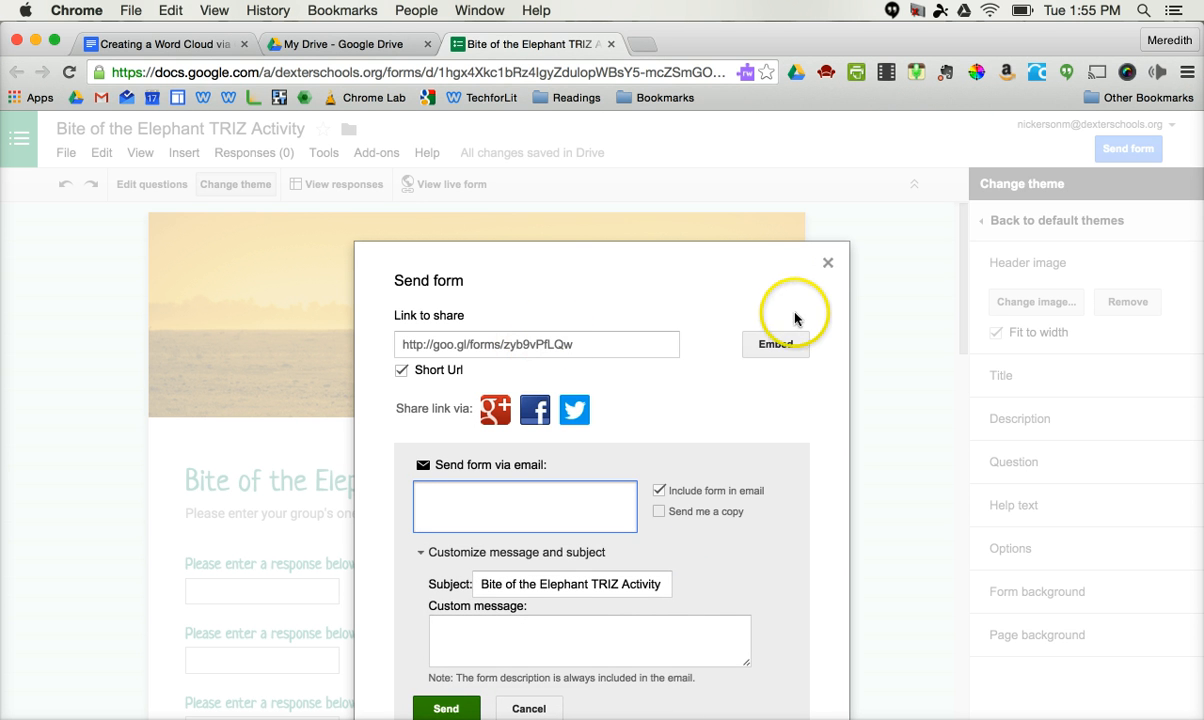
- Close the sending options and open the live form
click(829, 264)
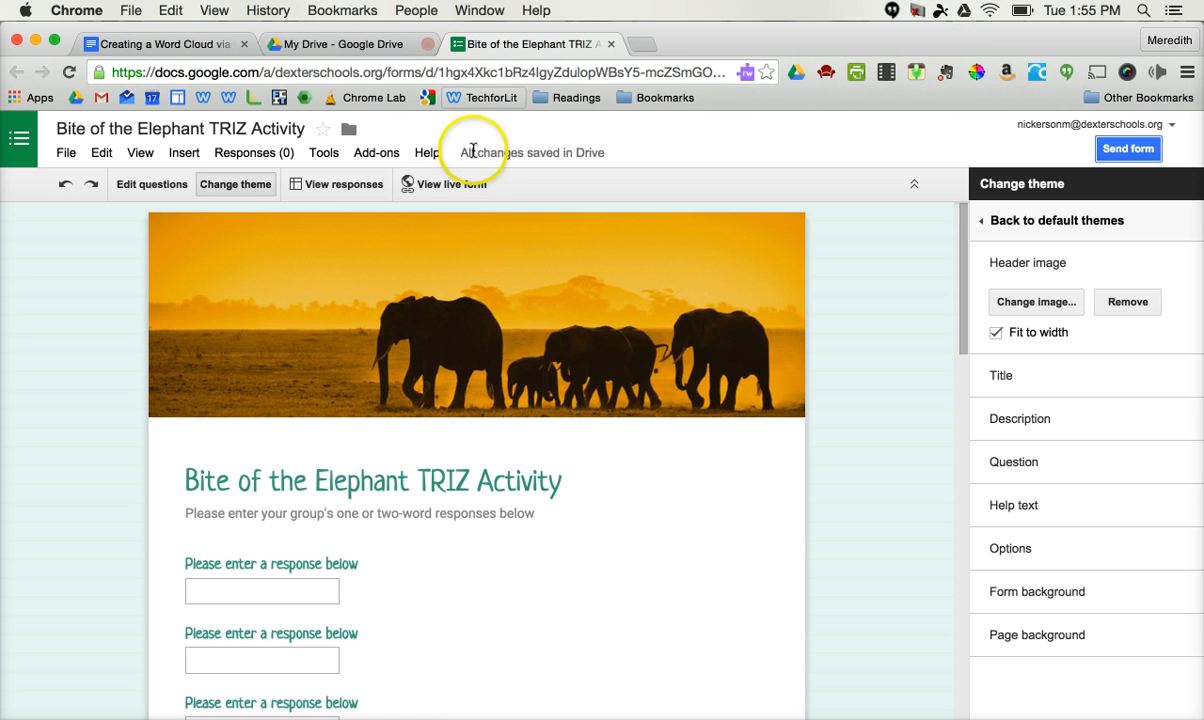
click(448, 185)
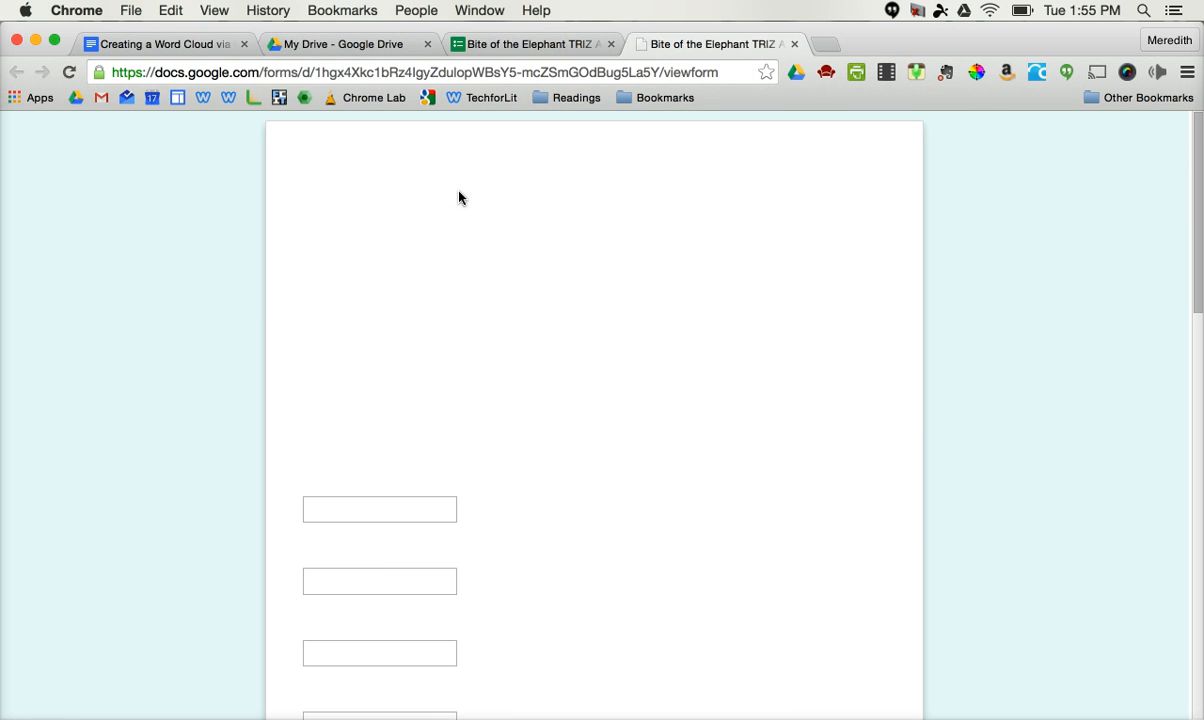
- Look over the live form from its elephant banner down through the response fields, and close it
click(779, 201)
scroll(784, 211, down, 10)
scroll(784, 211, down, 5)
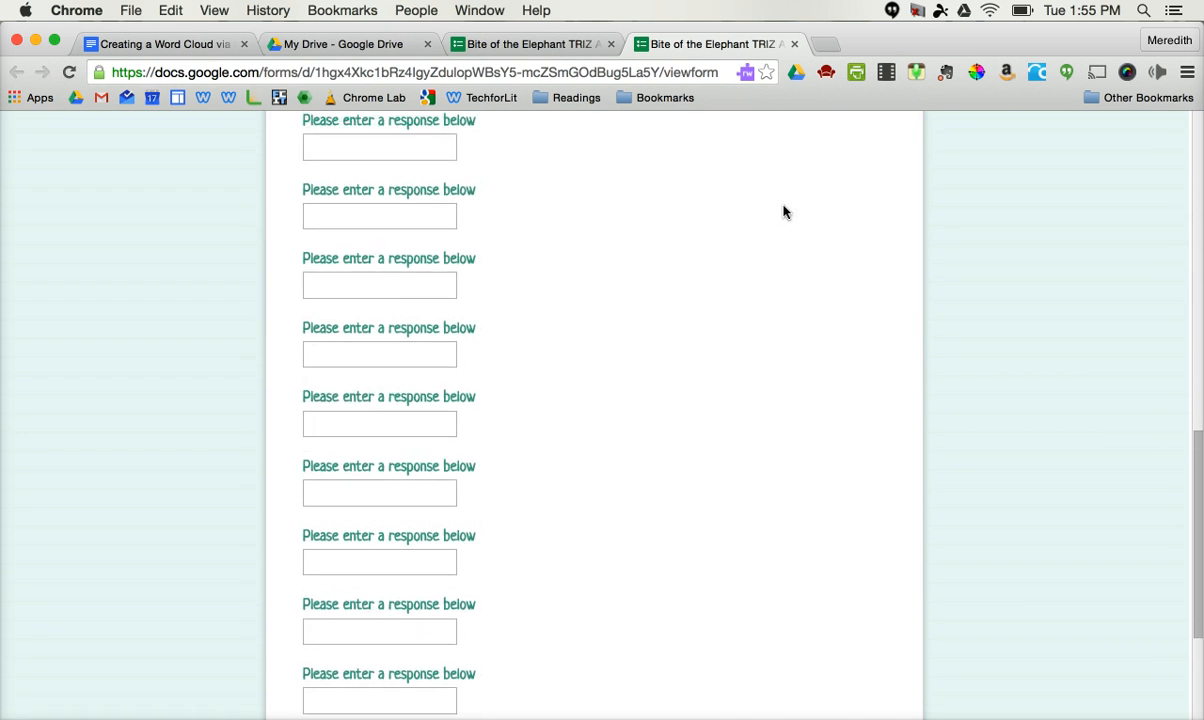
scroll(784, 211, up, 15)
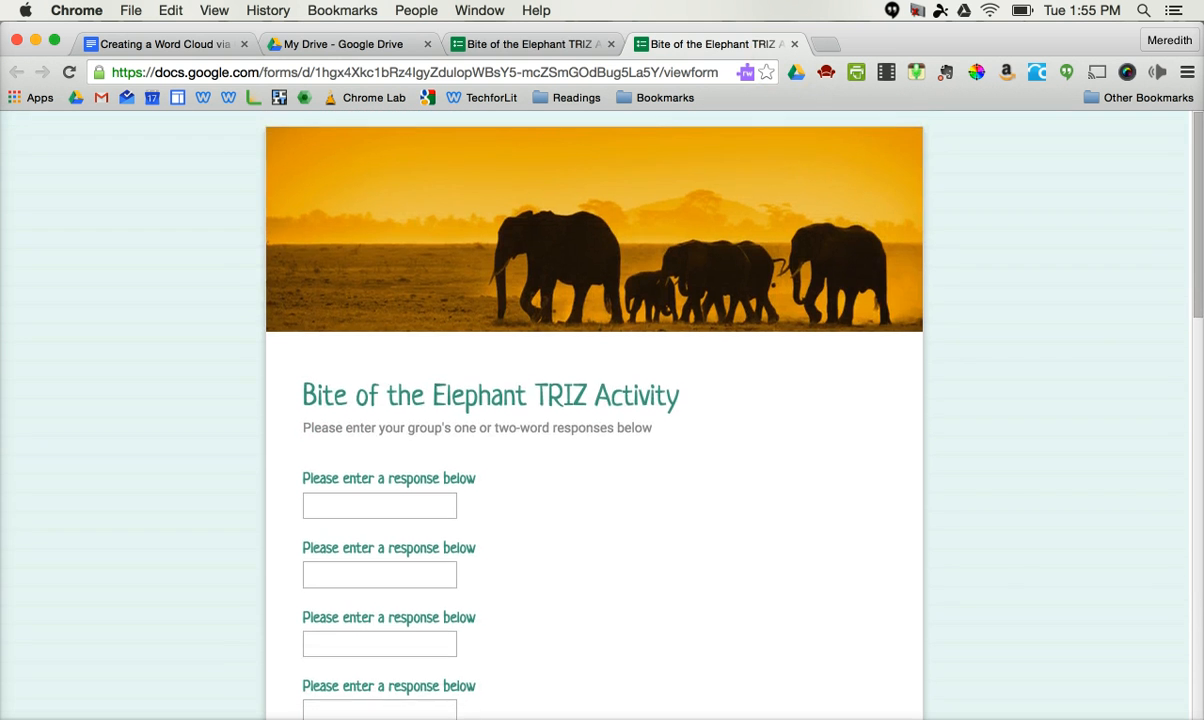
click(793, 43)
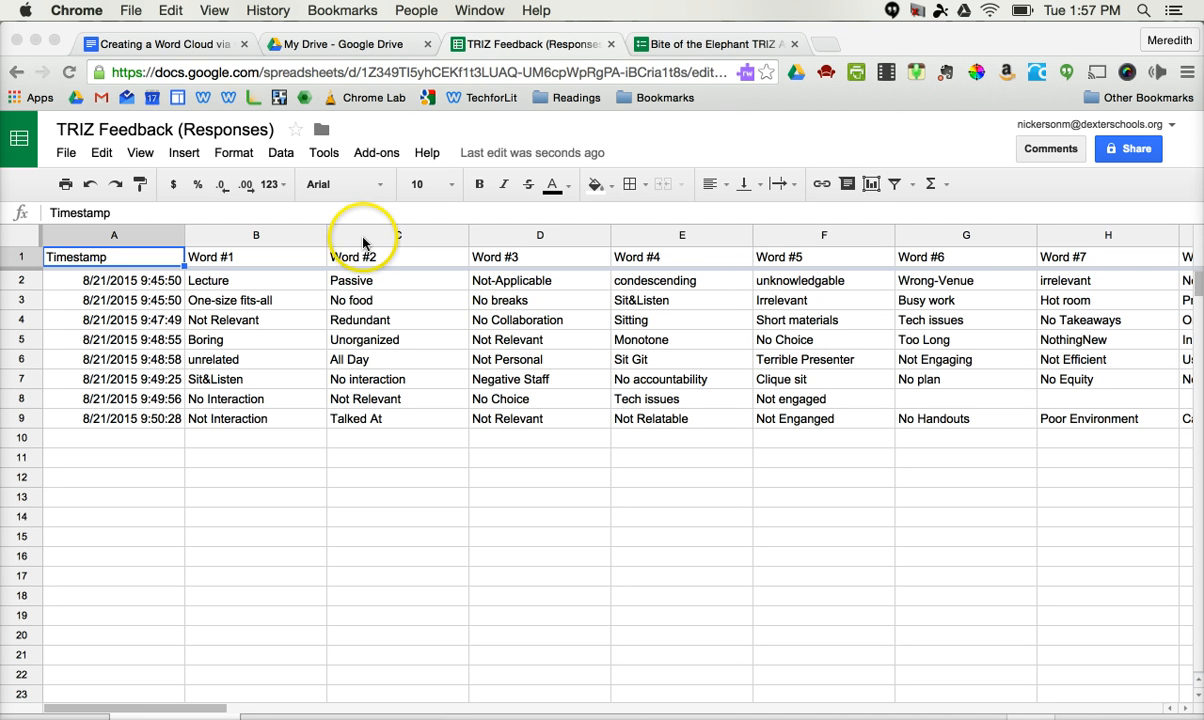
- Select all word responses in the TRIZ Feedback (Responses) sheet, from cell B2 through AF9, leaving out the timestamps
click(292, 281)
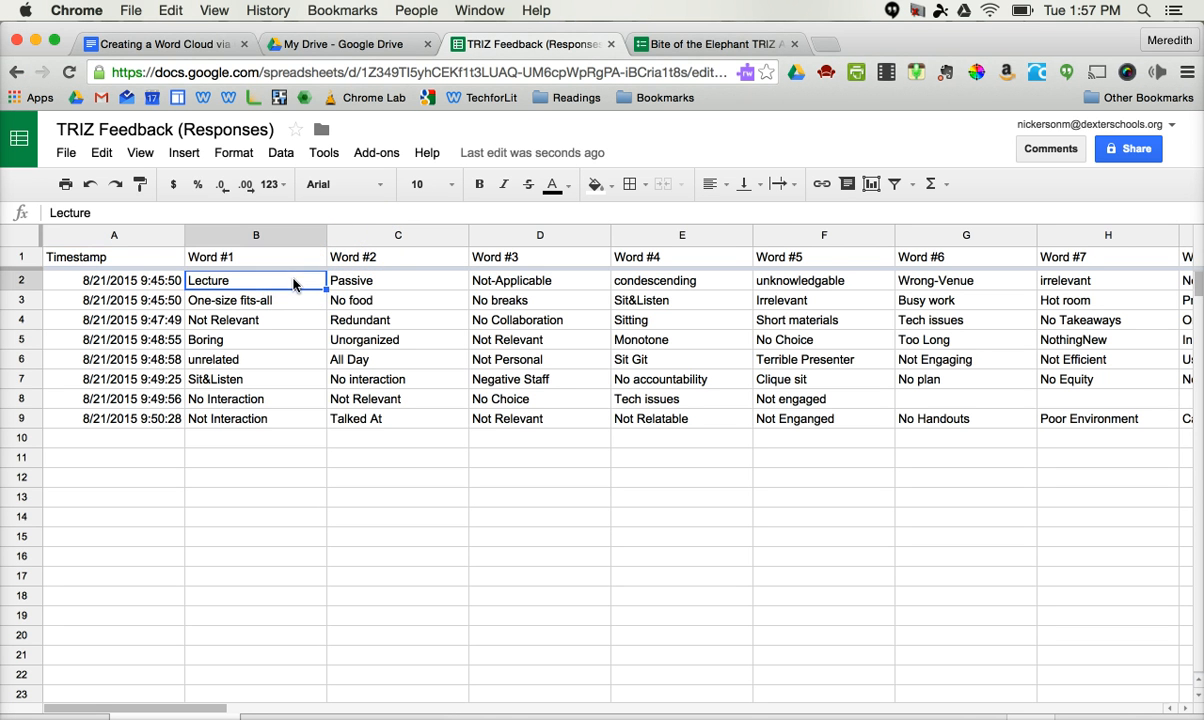
scroll(500, 344, right, 7)
scroll(500, 344, down, 1)
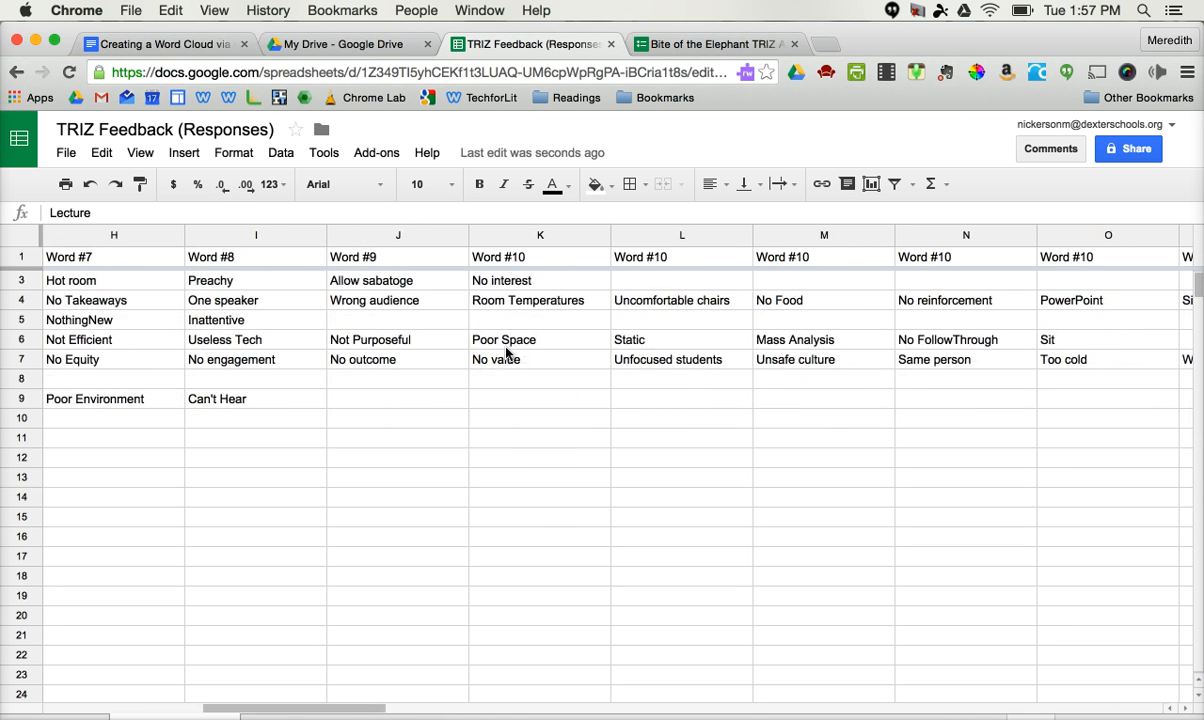
scroll(505, 350, left, 2)
scroll(506, 352, left, 5)
scroll(506, 352, right, 12)
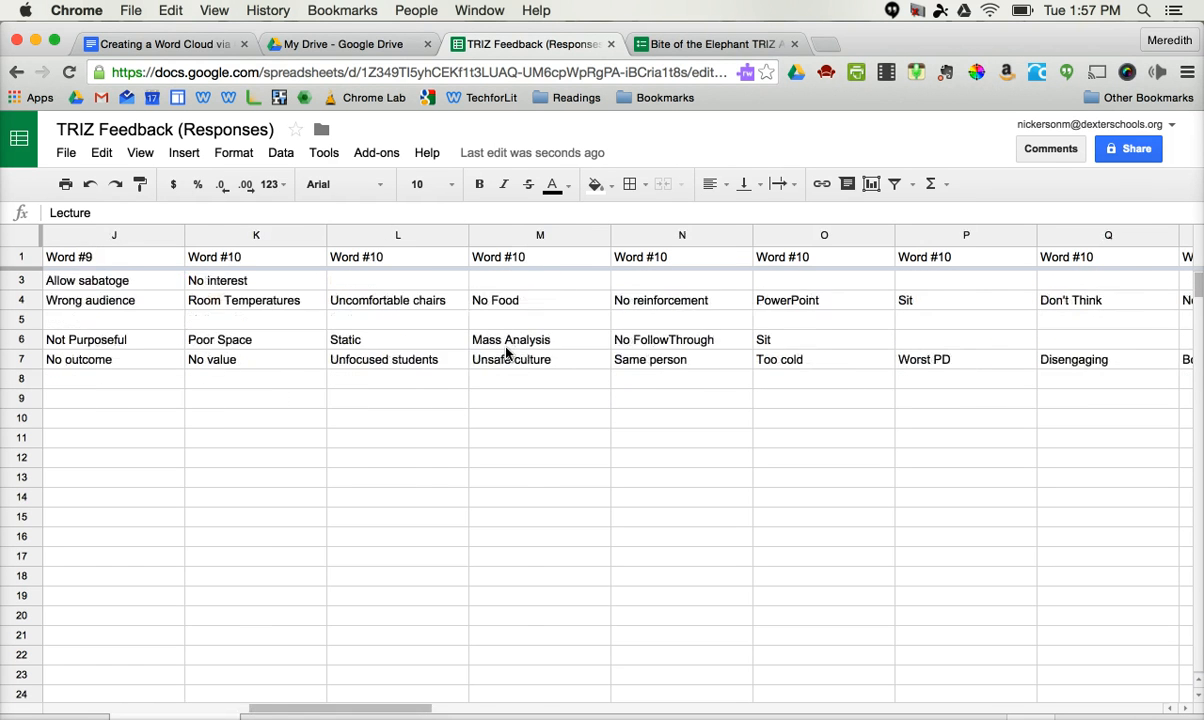
scroll(506, 352, right, 10)
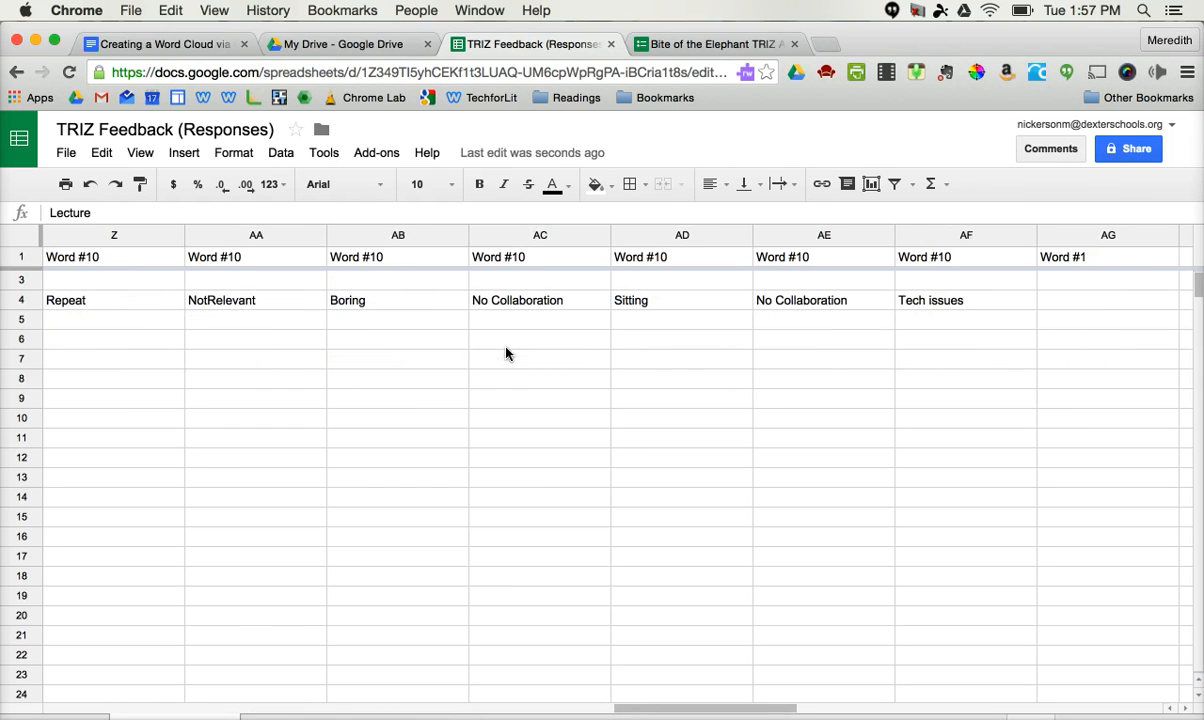
shift+click(944, 408)
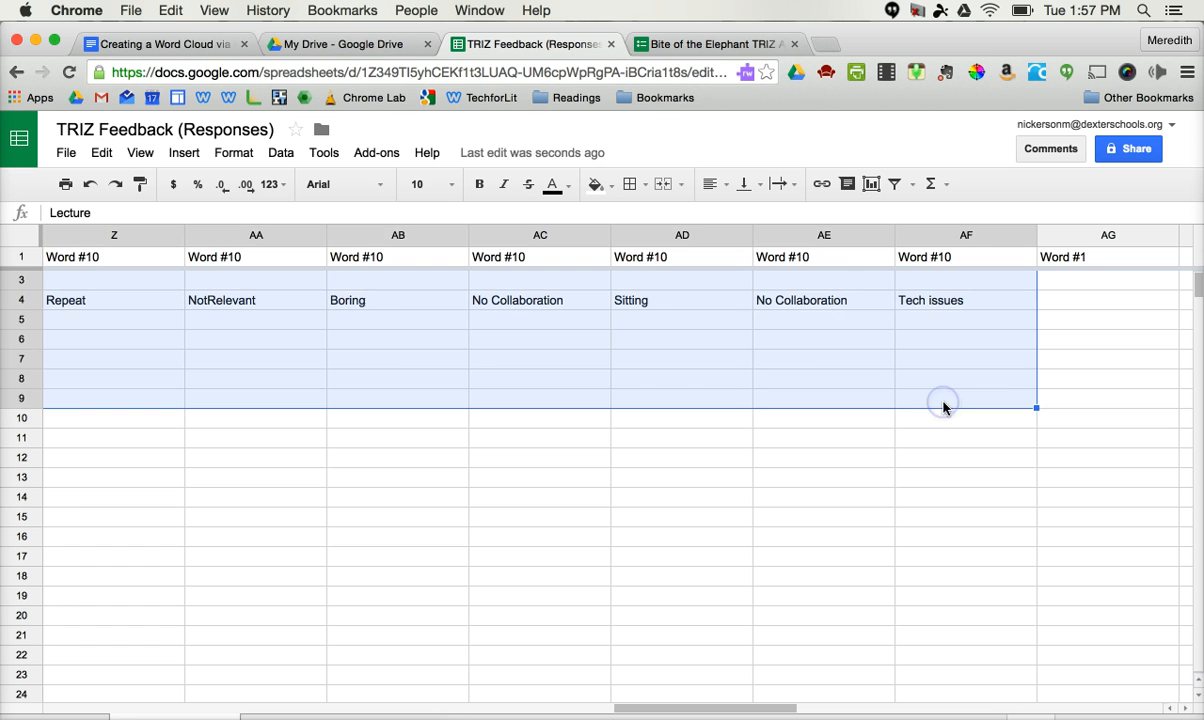
scroll(701, 408, left, 5)
scroll(701, 408, left, 10)
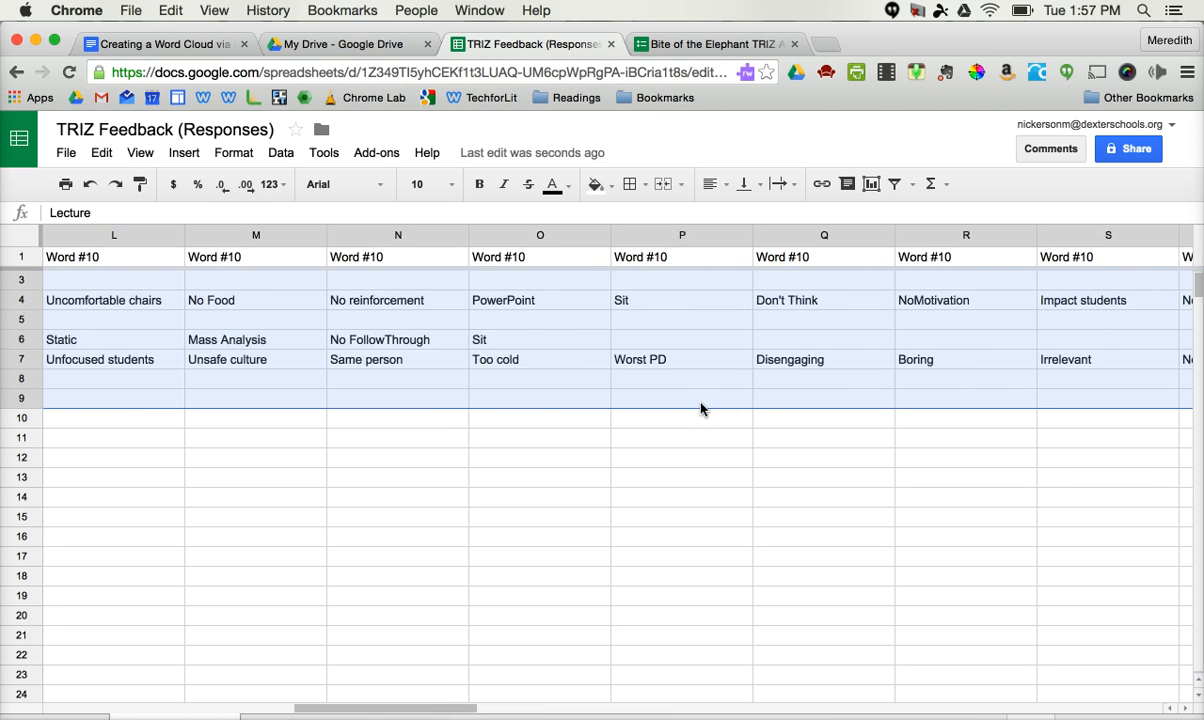
- Remove every space within the selected responses using Find and replace, and copy the cleaned range
click(101, 155)
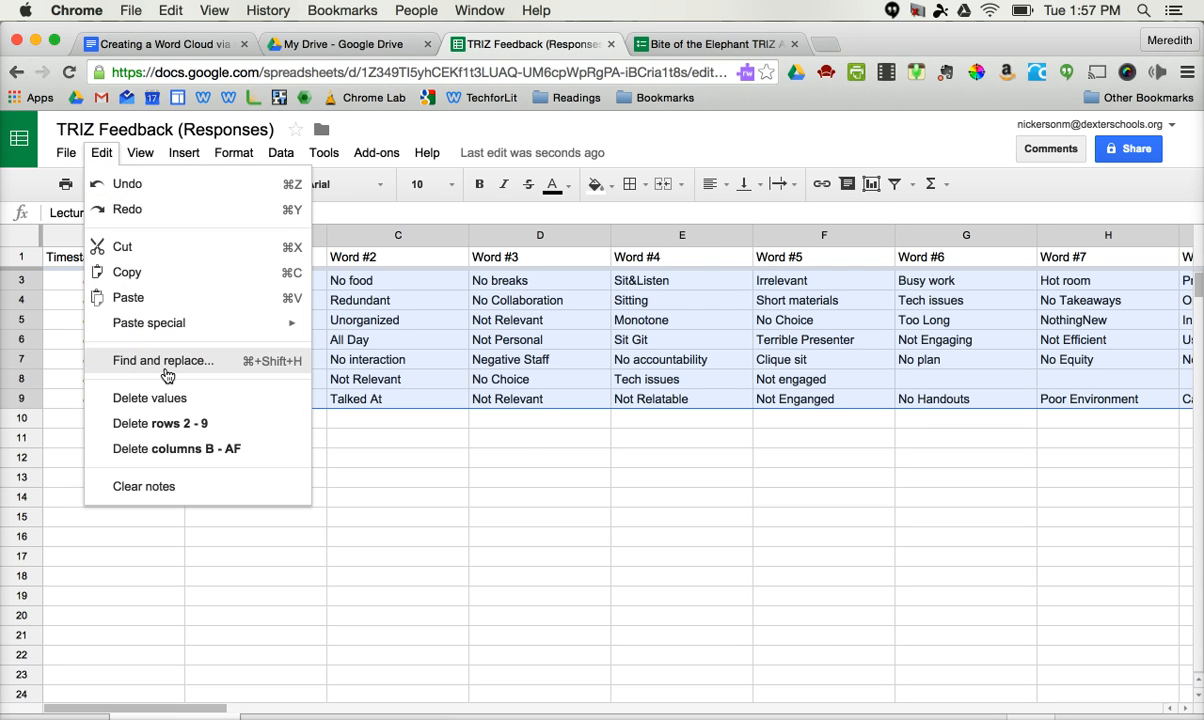
click(162, 362)
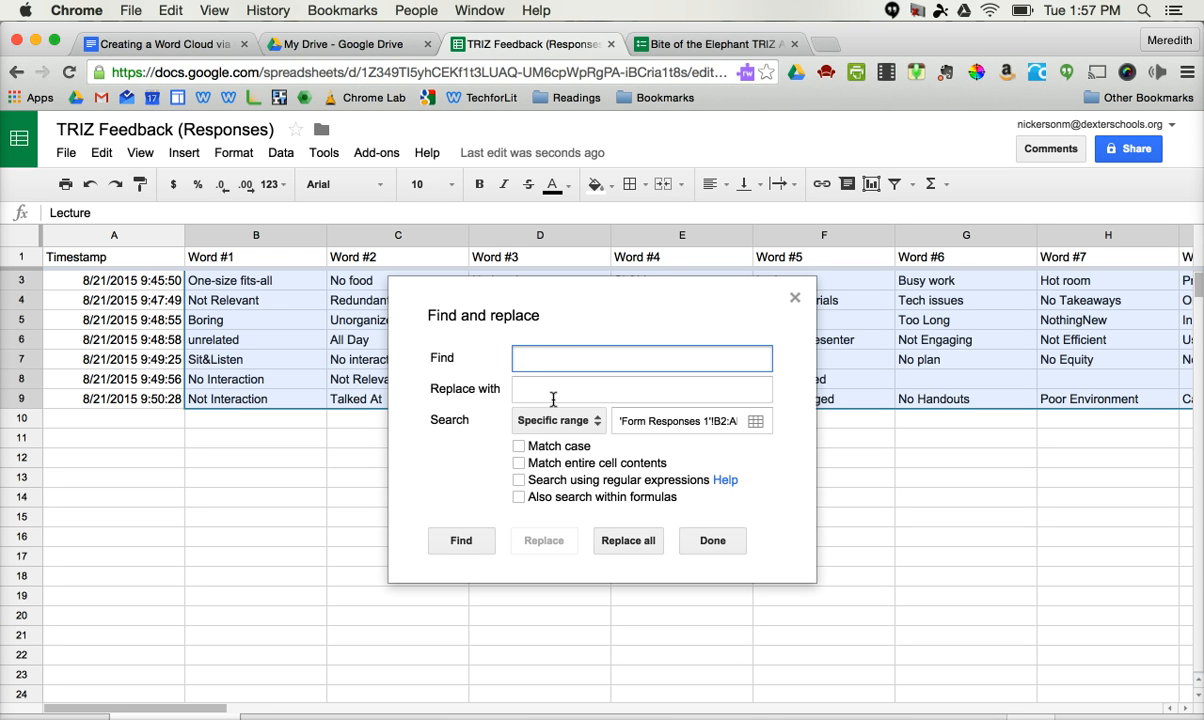
click(521, 387)
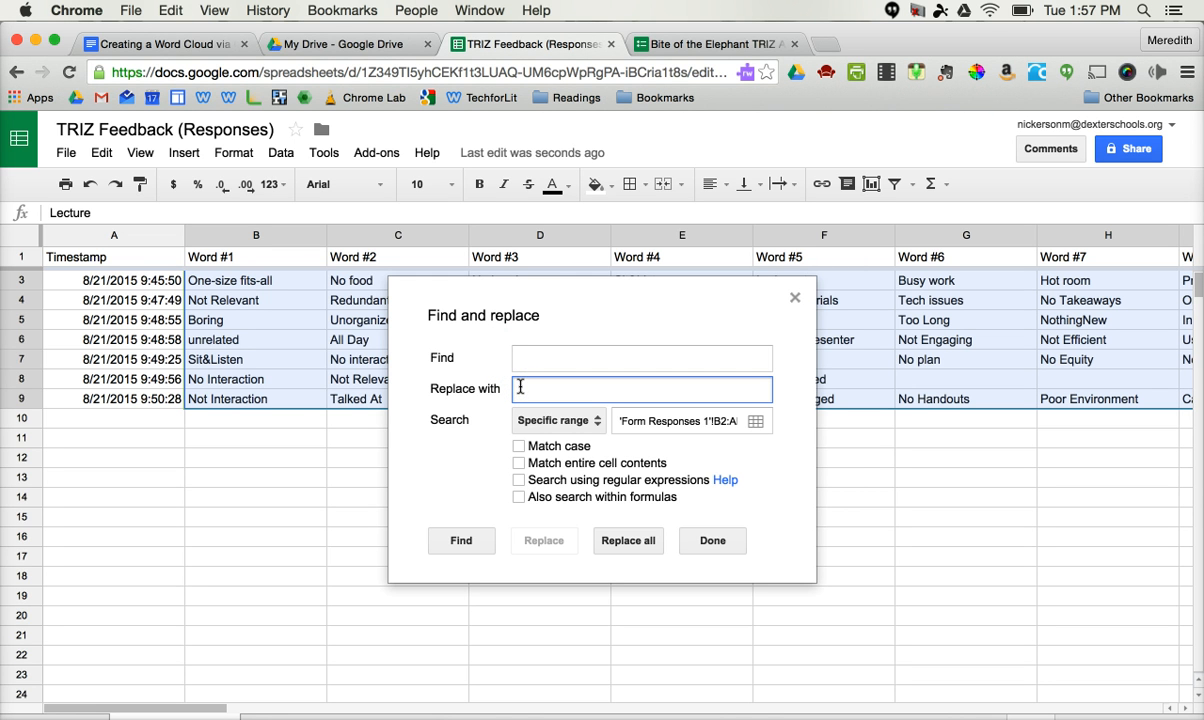
click(635, 548)
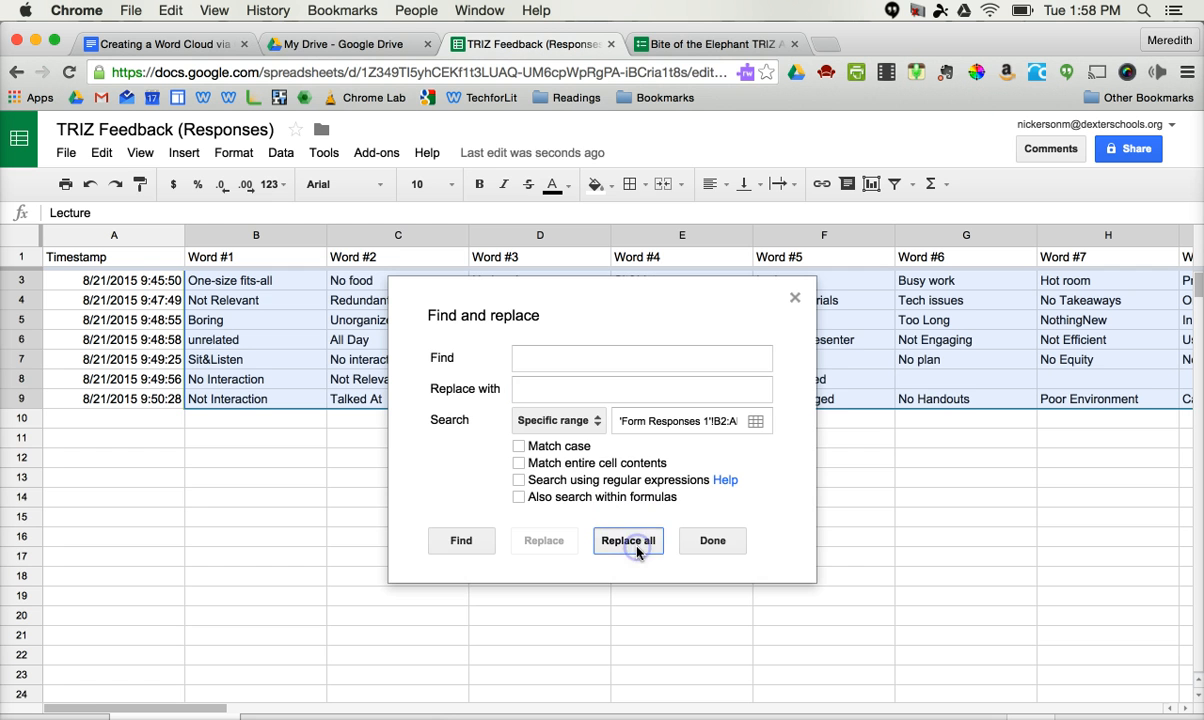
click(708, 558)
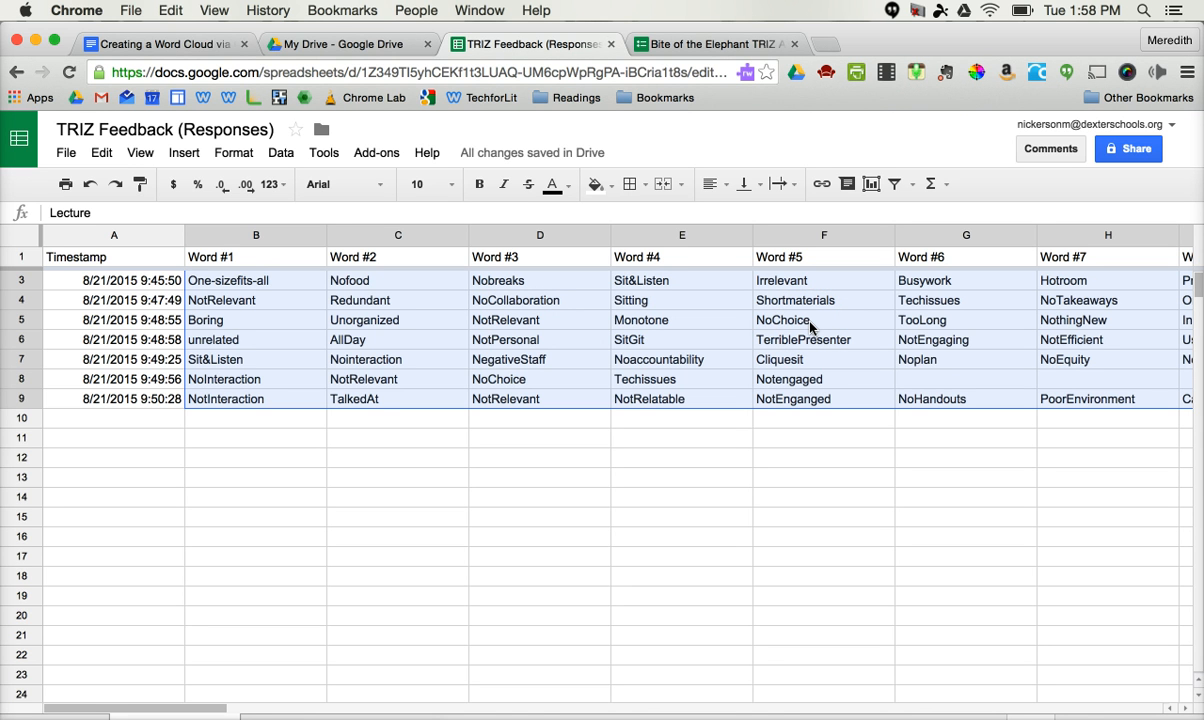
click(101, 152)
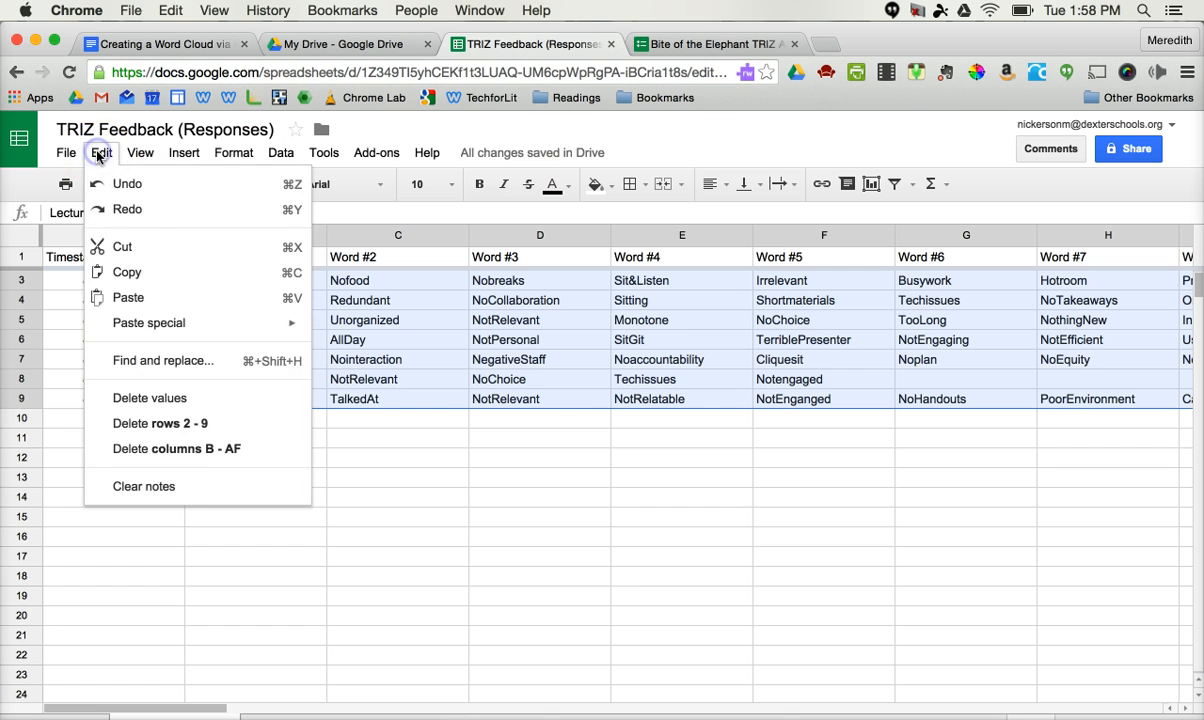
click(120, 274)
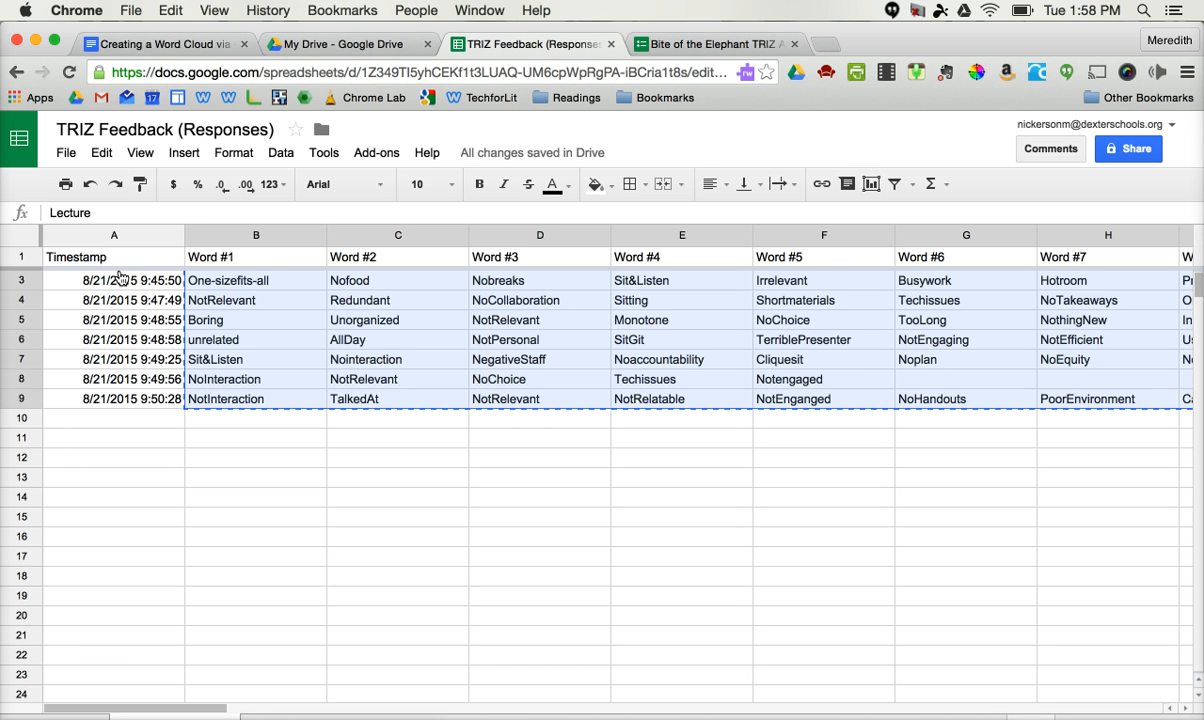
- Switch to the Tagxedo site in Safari and open its word cloud creator
mouse_move(222, 708)
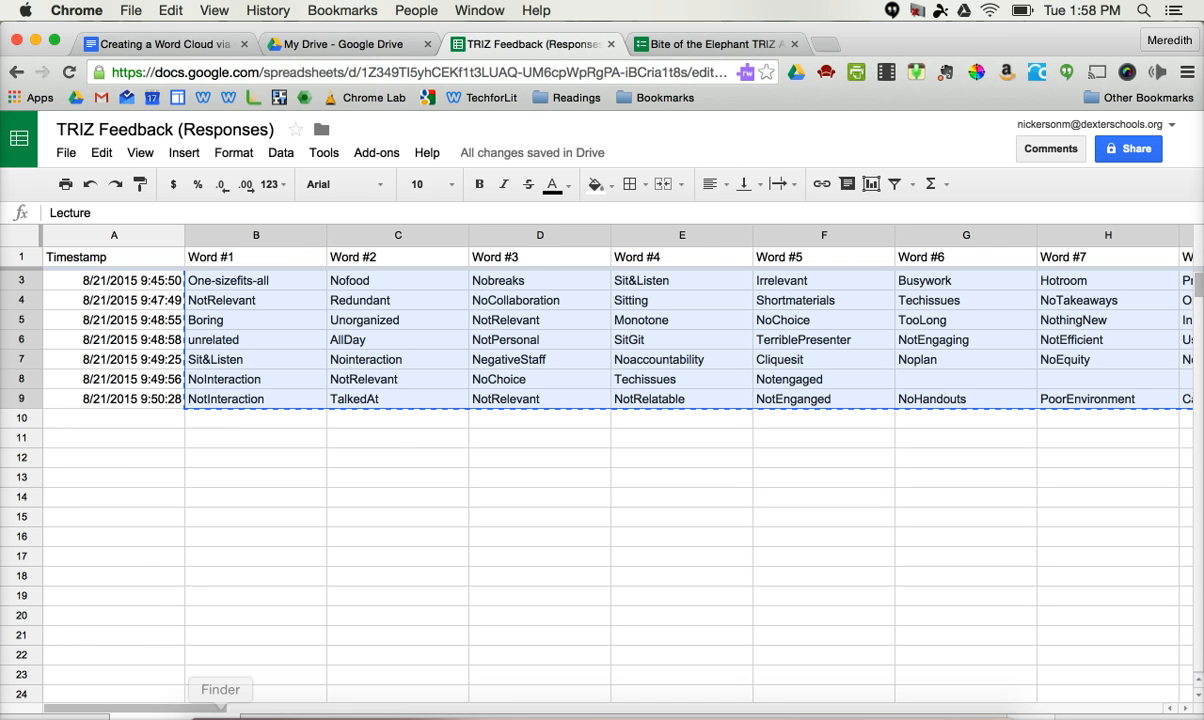
click(800, 708)
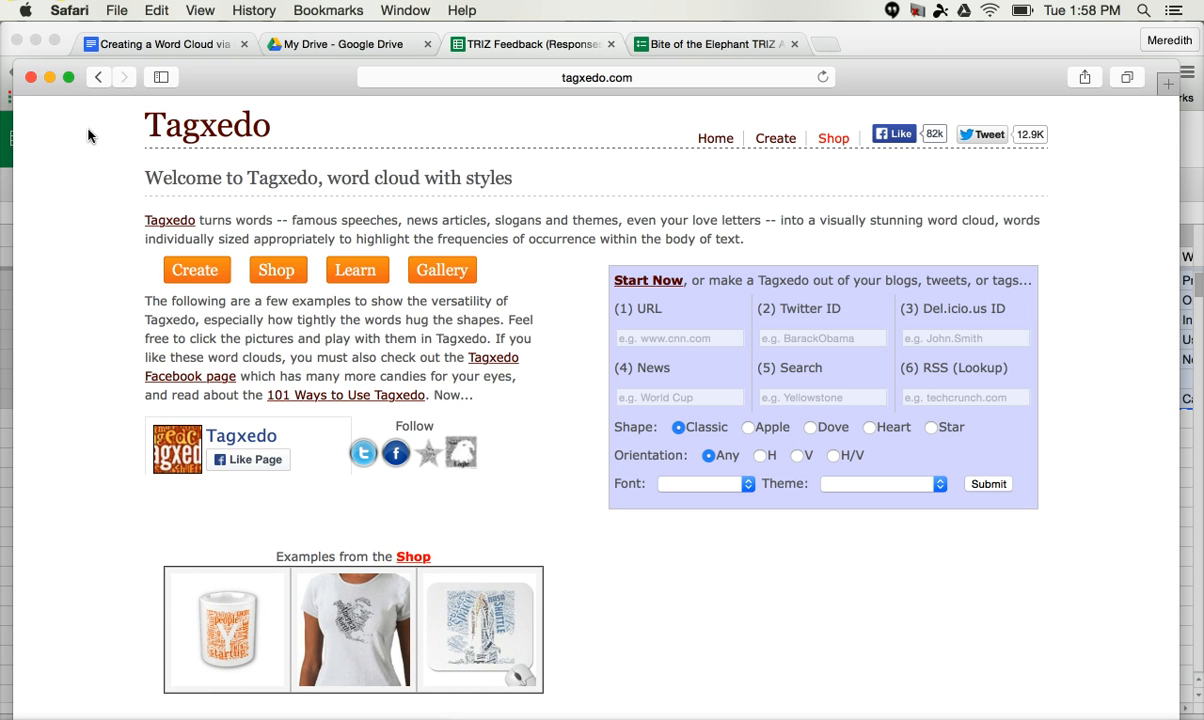
click(185, 278)
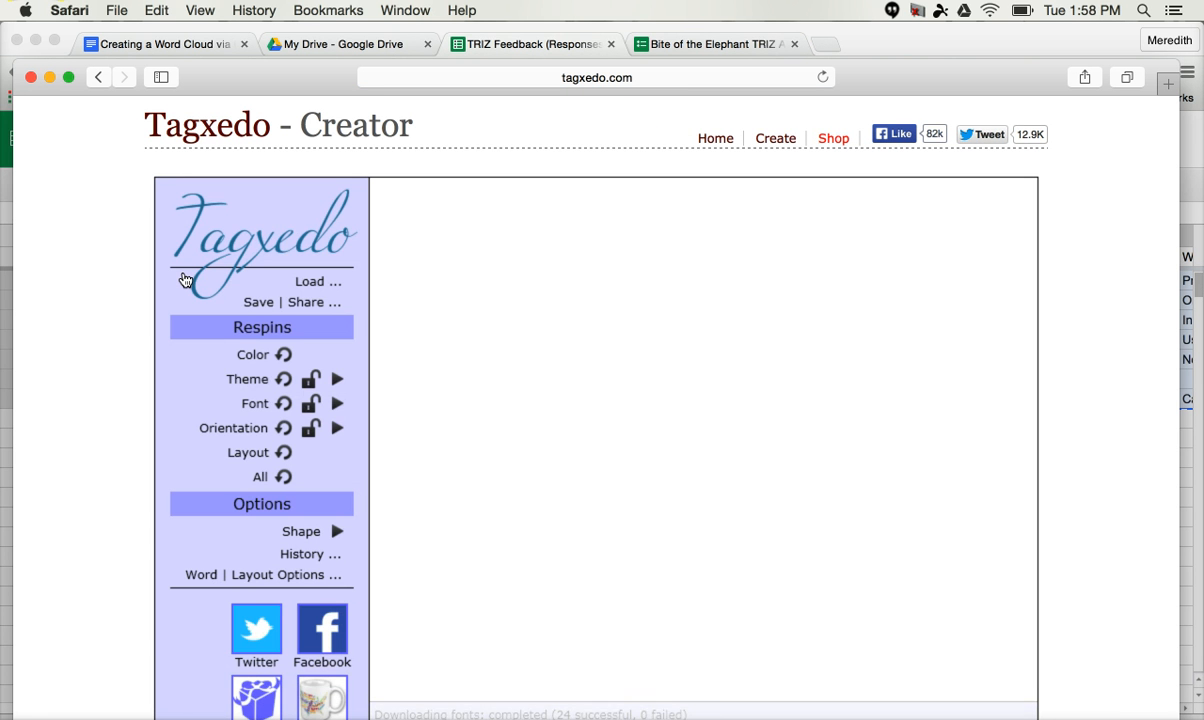
click(430, 301)
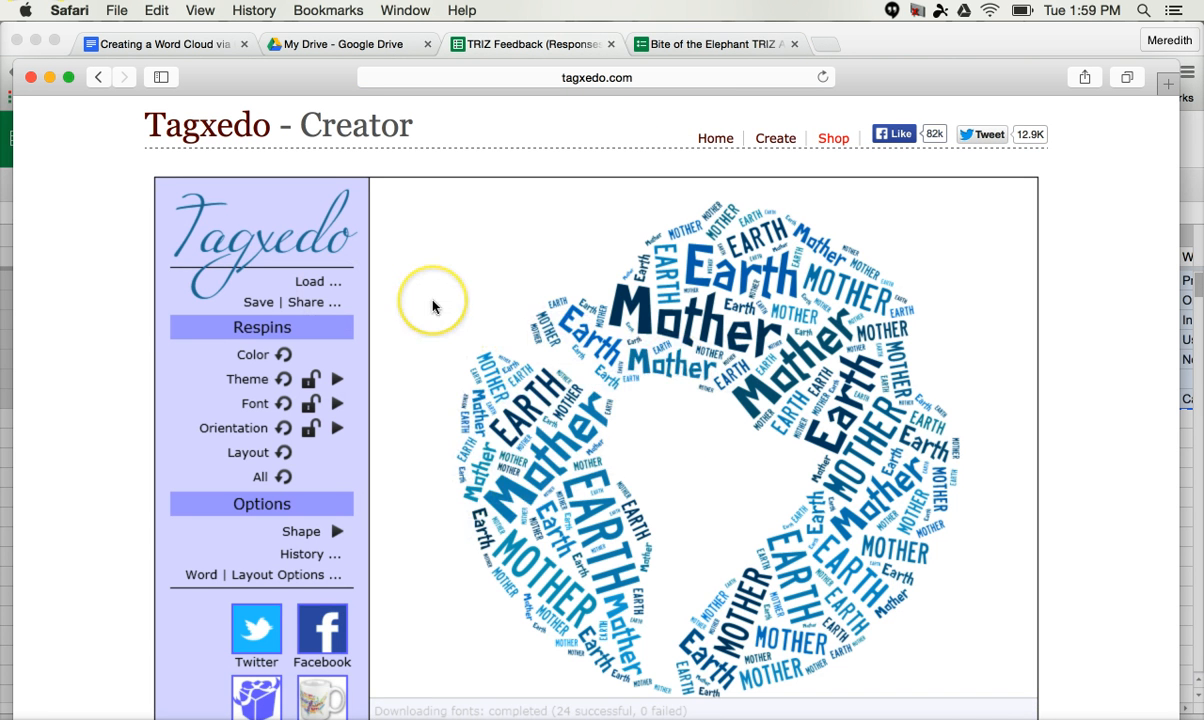
- Set the word cloud's shape to Elephant
scroll(433, 304, down, 1)
scroll(433, 306, down, 1)
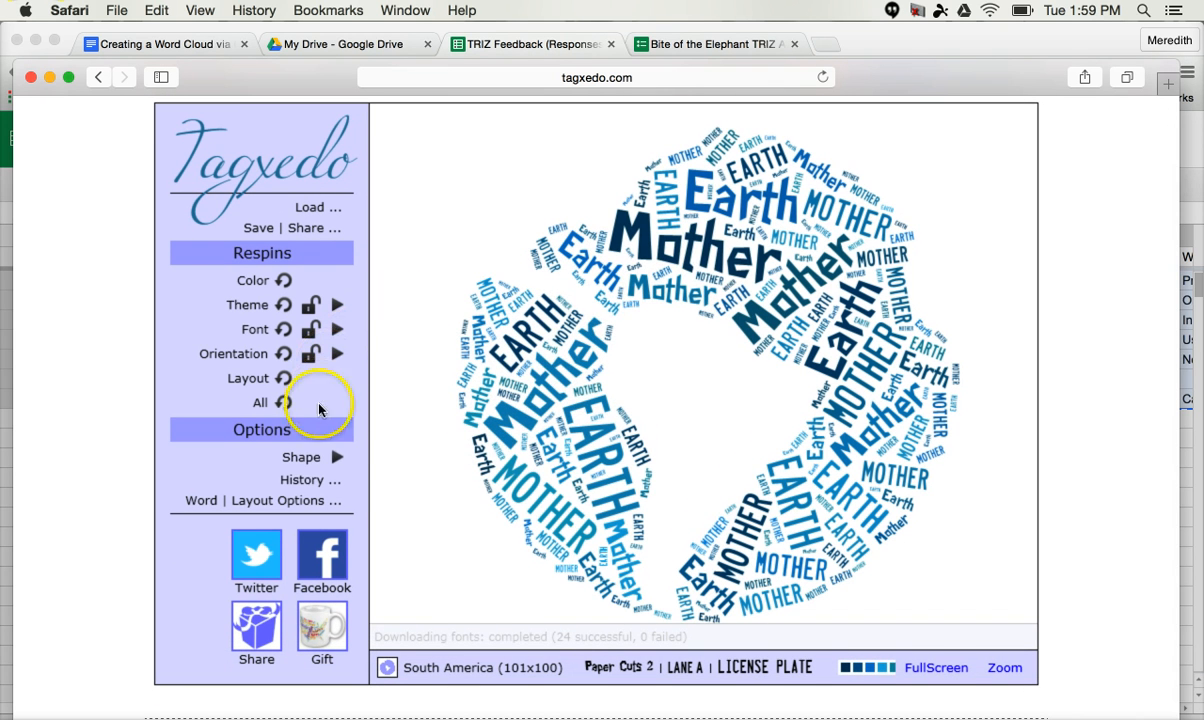
click(338, 460)
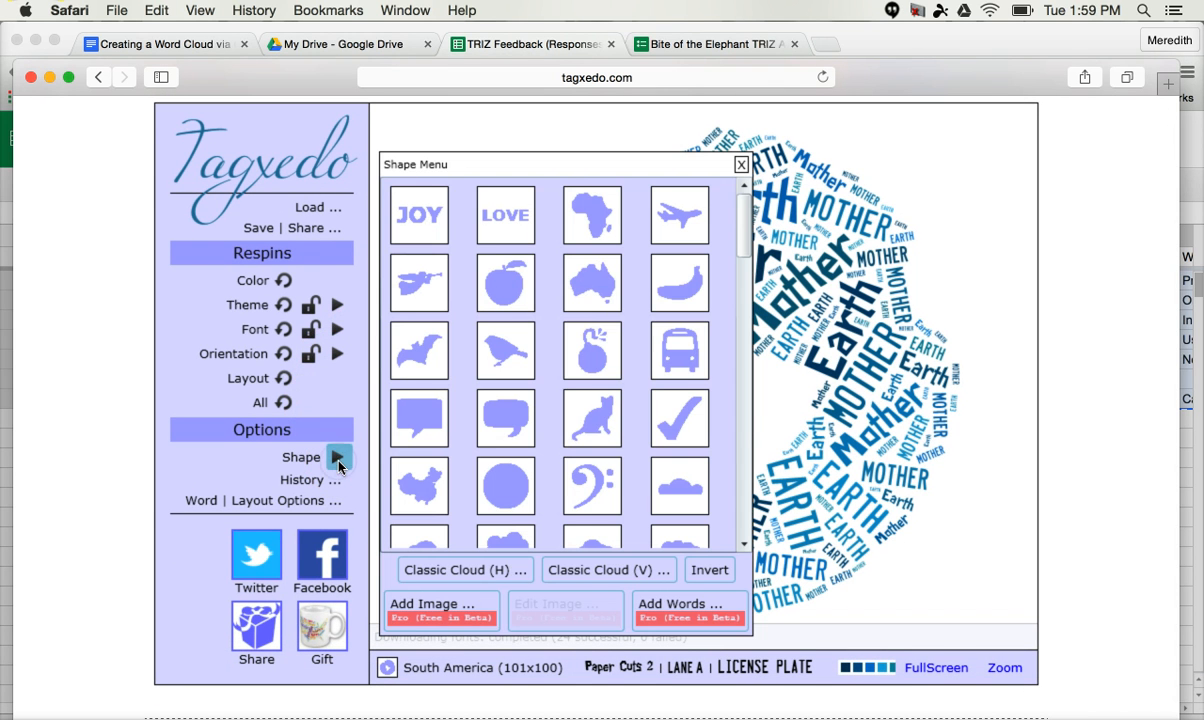
scroll(588, 395, down, 1)
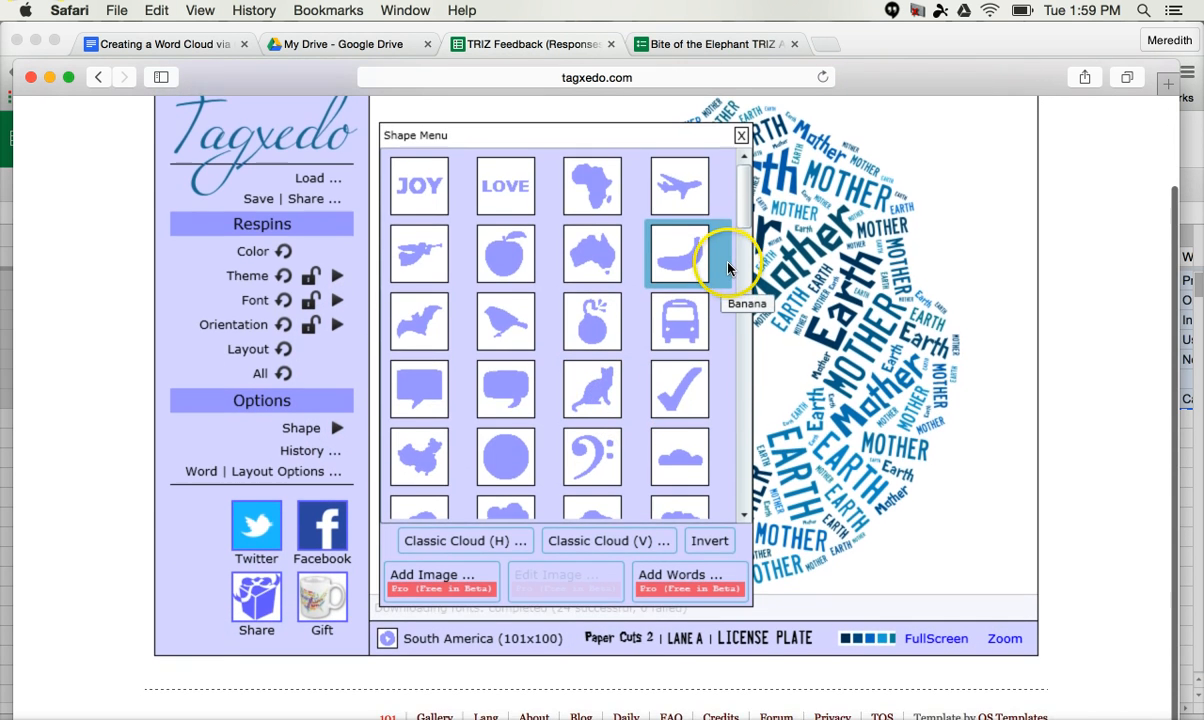
drag(741, 195, 739, 284)
click(701, 296)
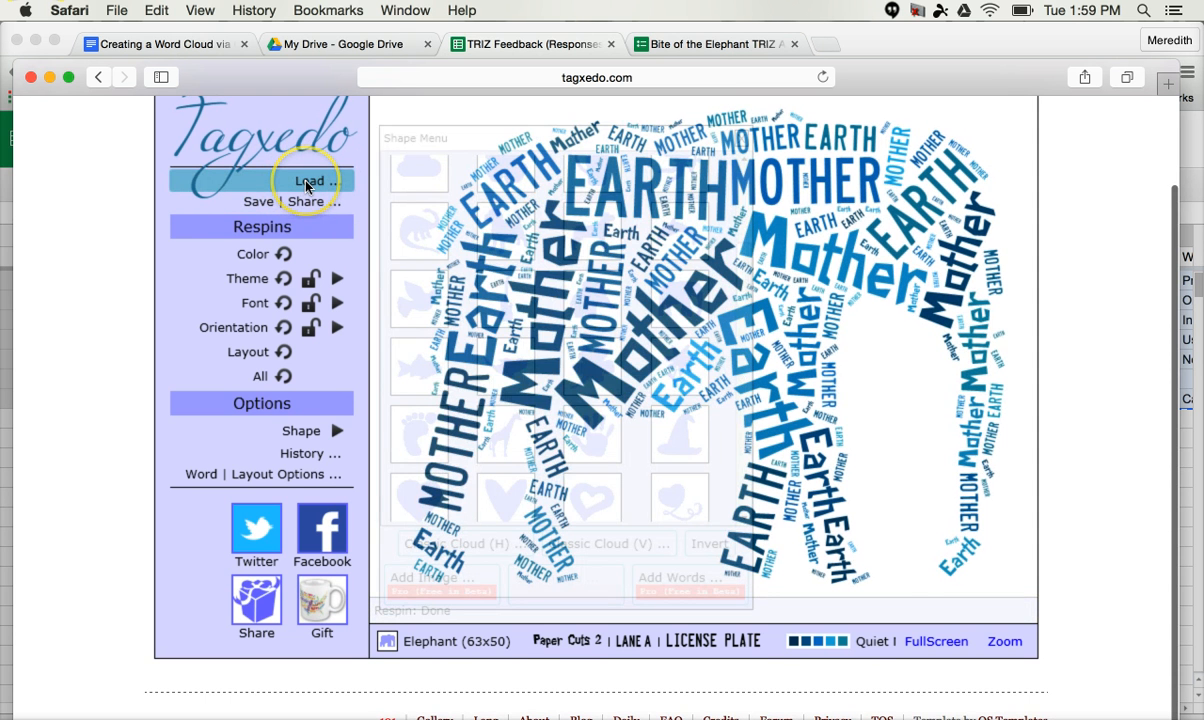
- Load the copied responses into the word cloud as entered text, submit them and close the loading options
click(307, 184)
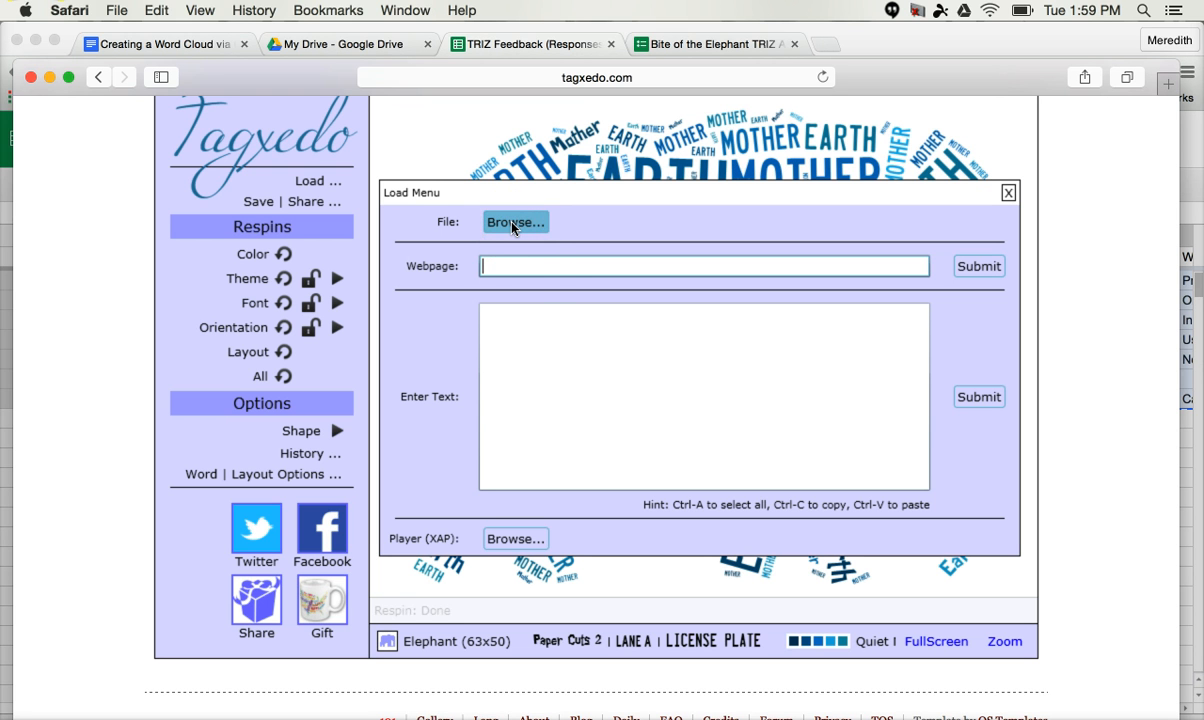
click(525, 263)
click(537, 347)
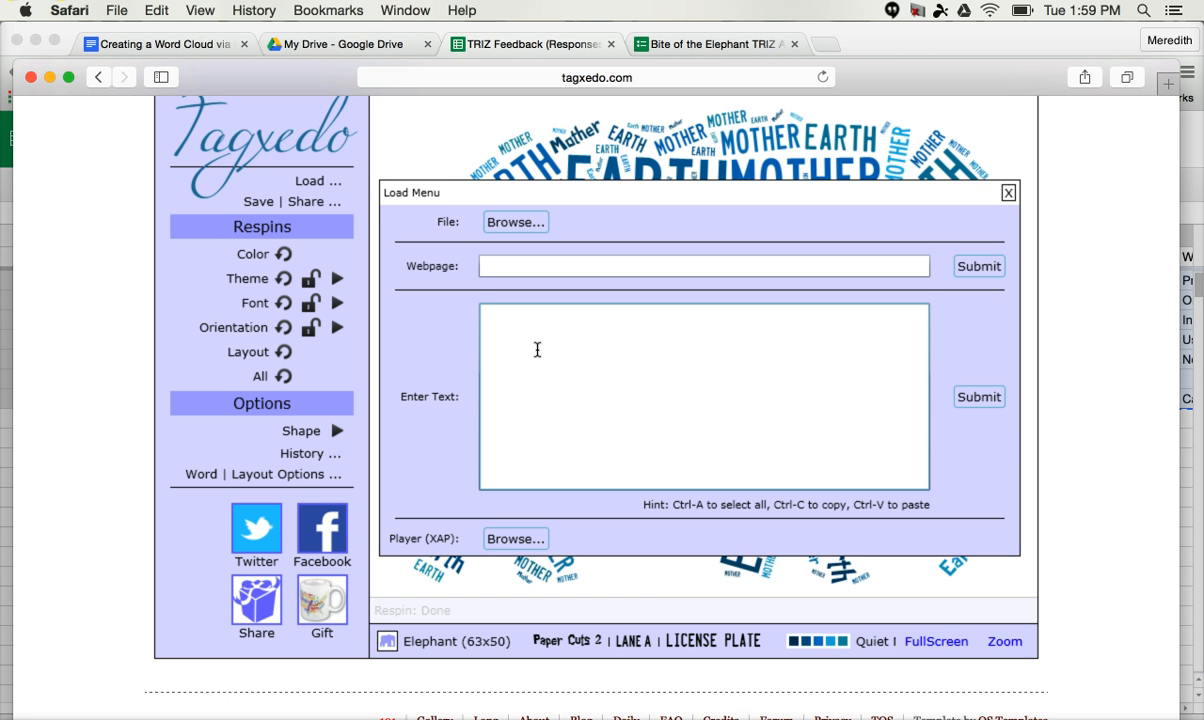
key(super+v)
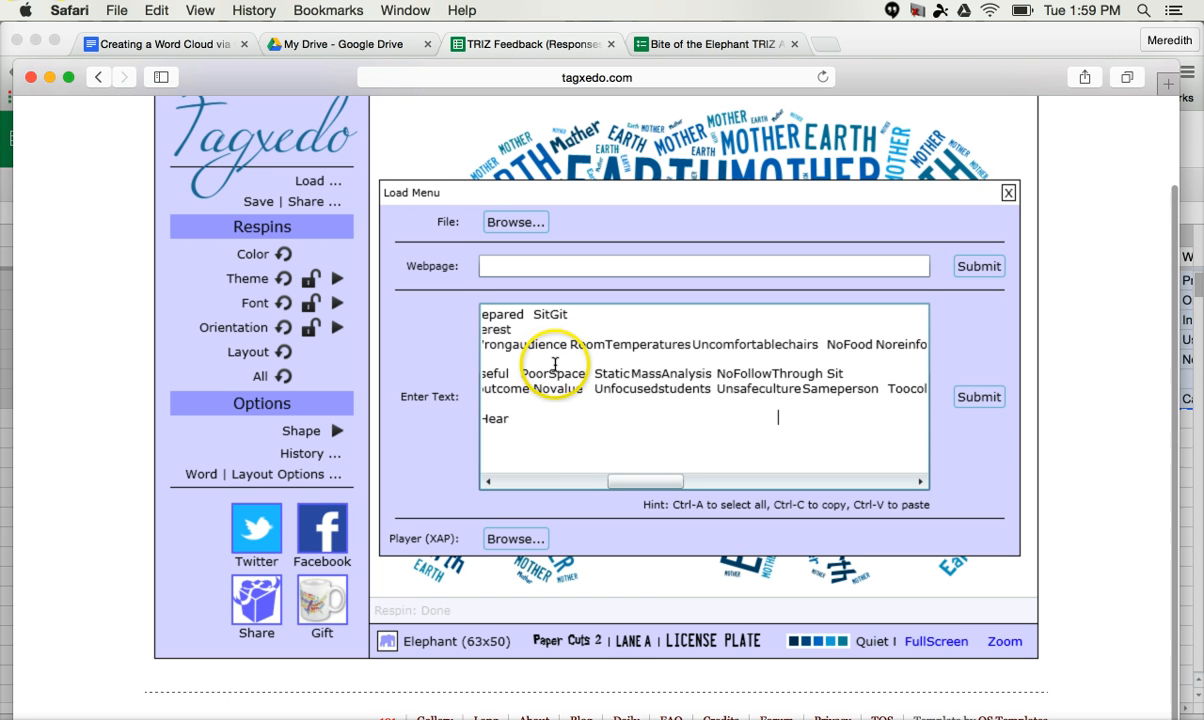
drag(612, 481, 480, 470)
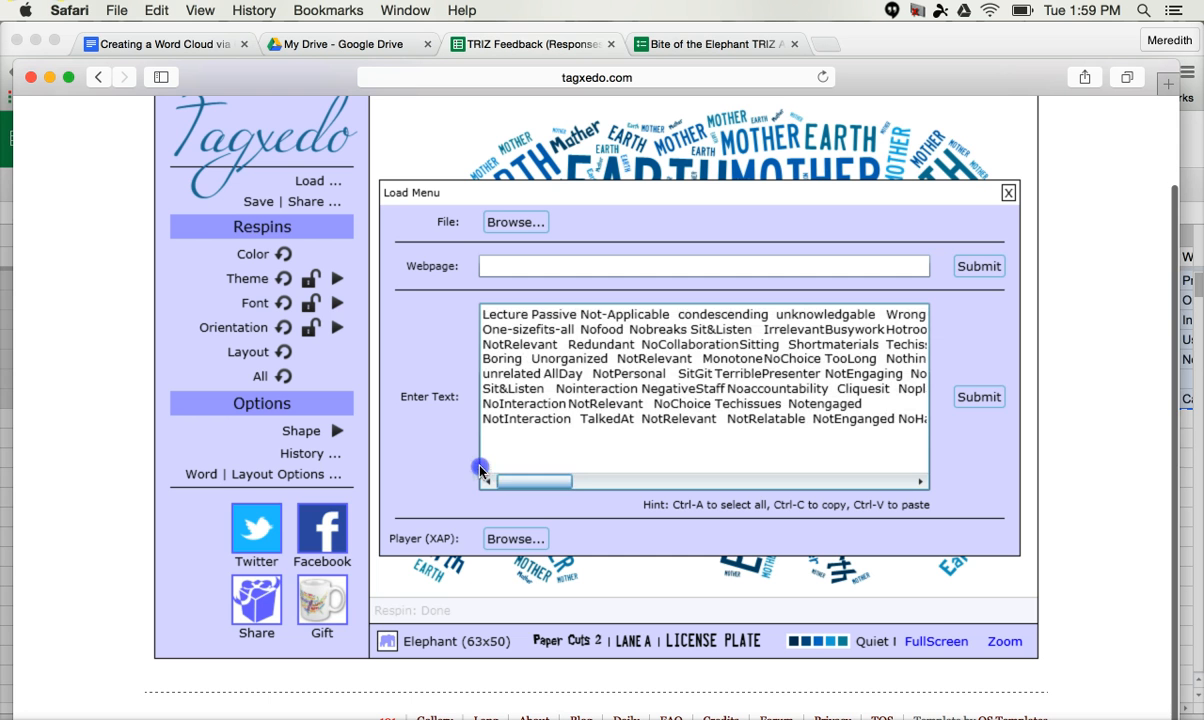
click(966, 400)
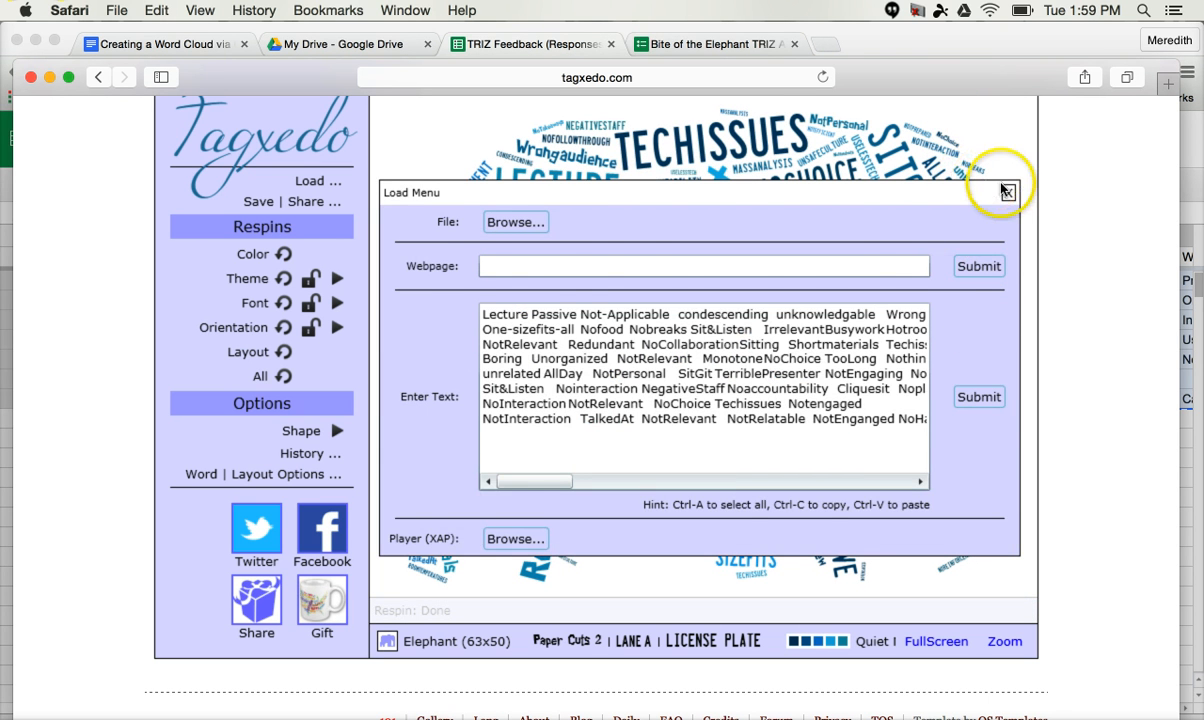
click(1006, 193)
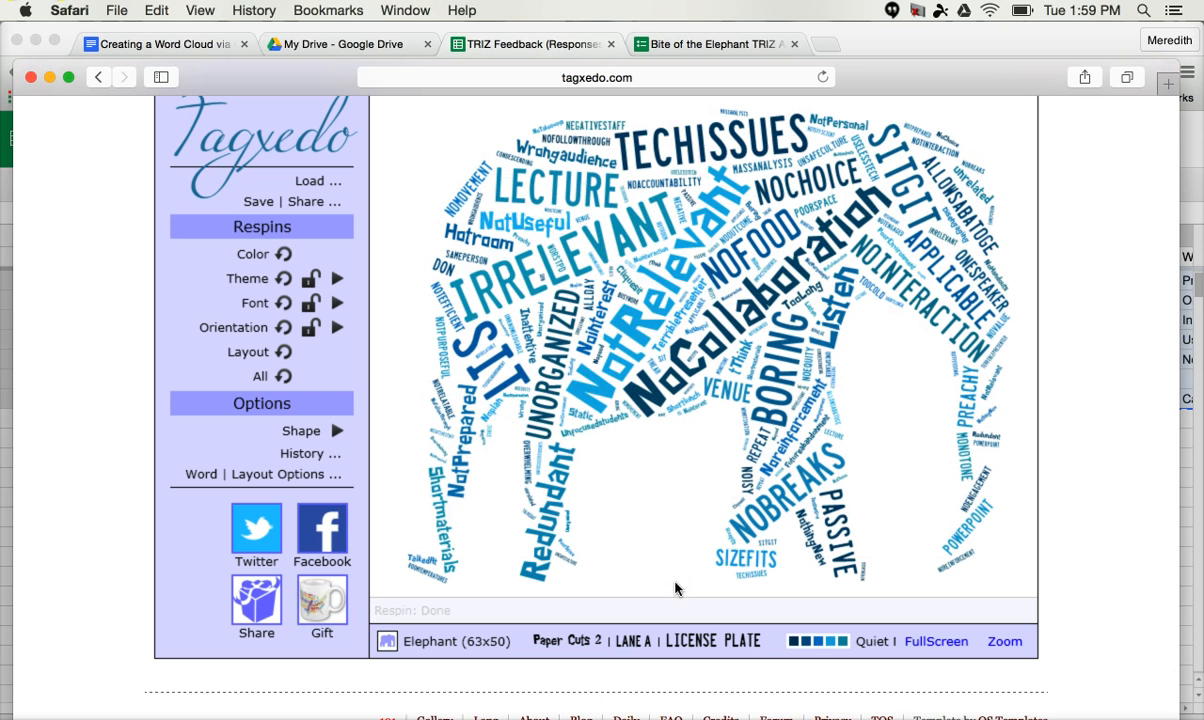
- Examine individual words in the elephant word cloud
click(668, 550)
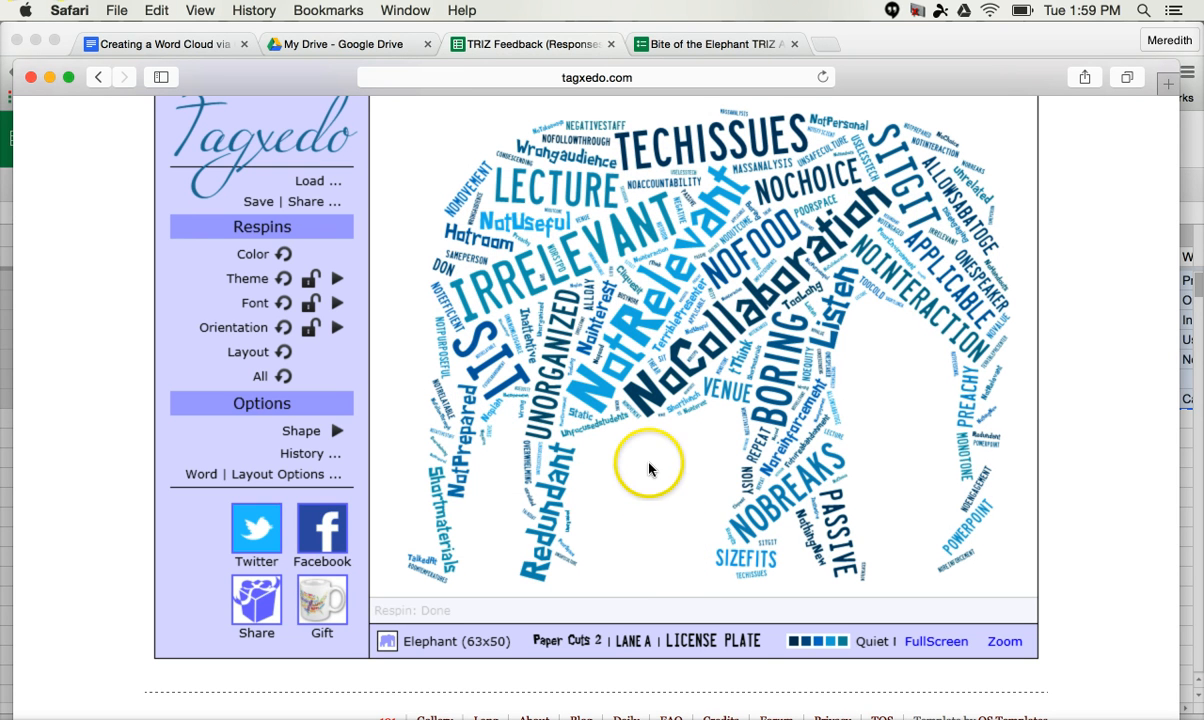
mouse_move(645, 415)
mouse_move(611, 383)
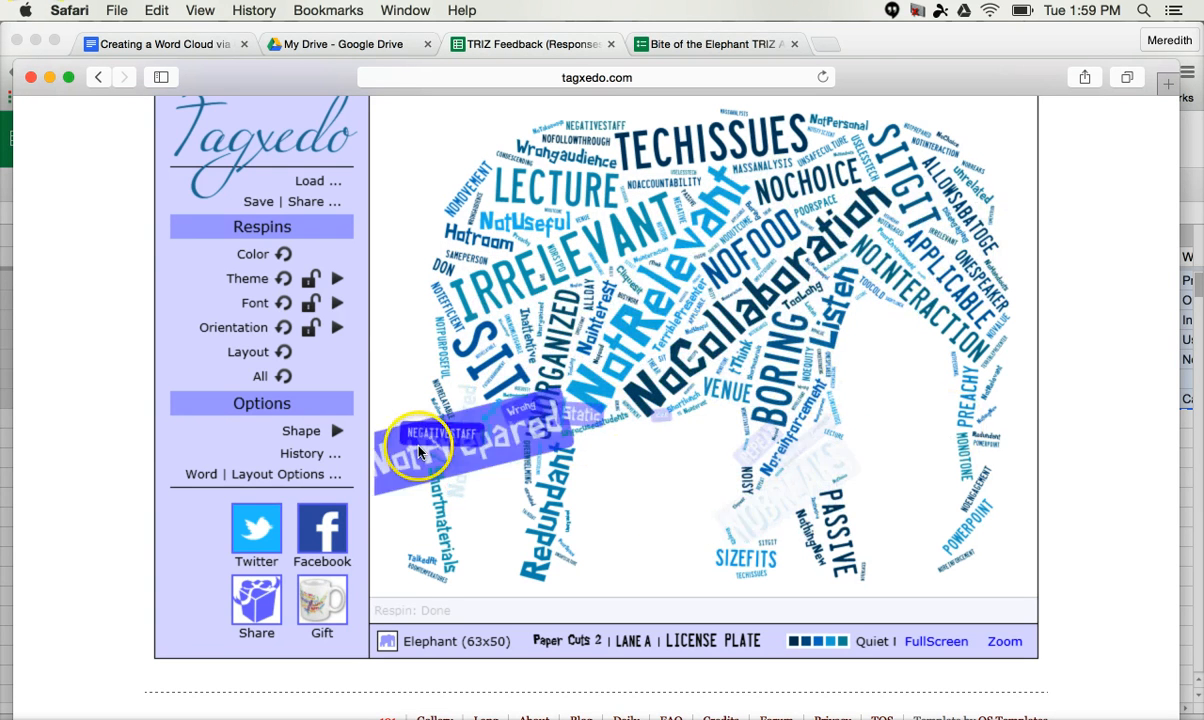
- Apply the Aline color theme and the Desigers font to the word cloud
click(336, 279)
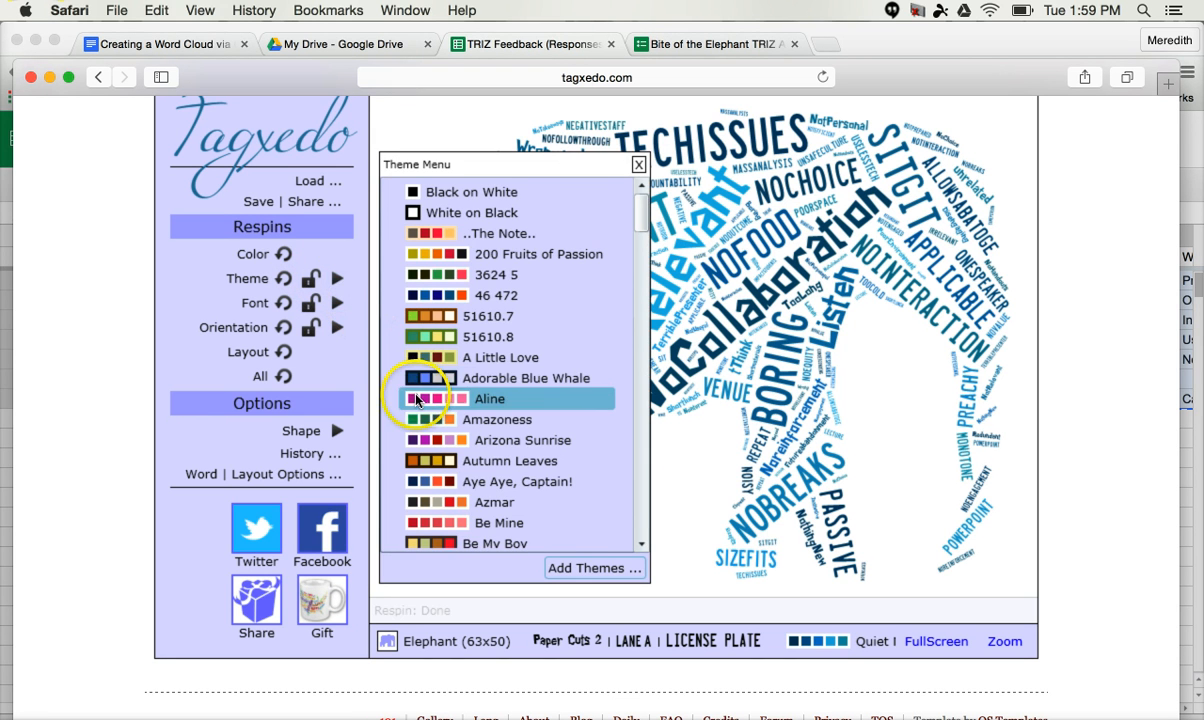
click(390, 398)
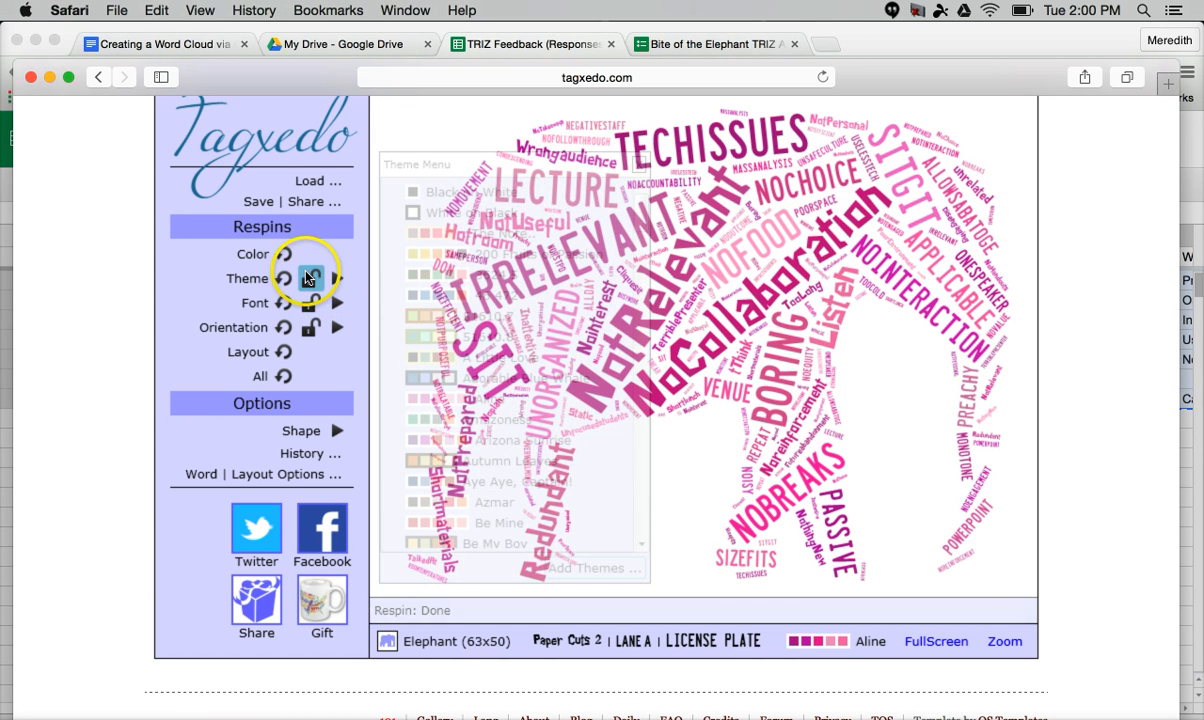
click(341, 306)
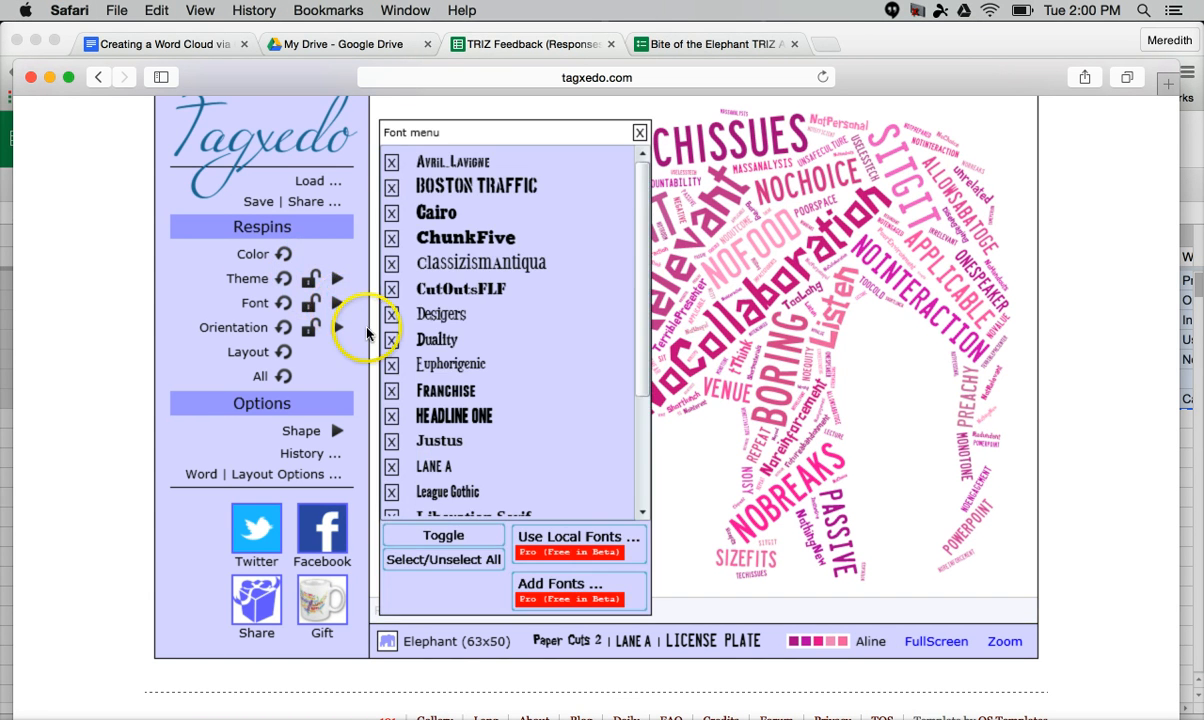
click(461, 320)
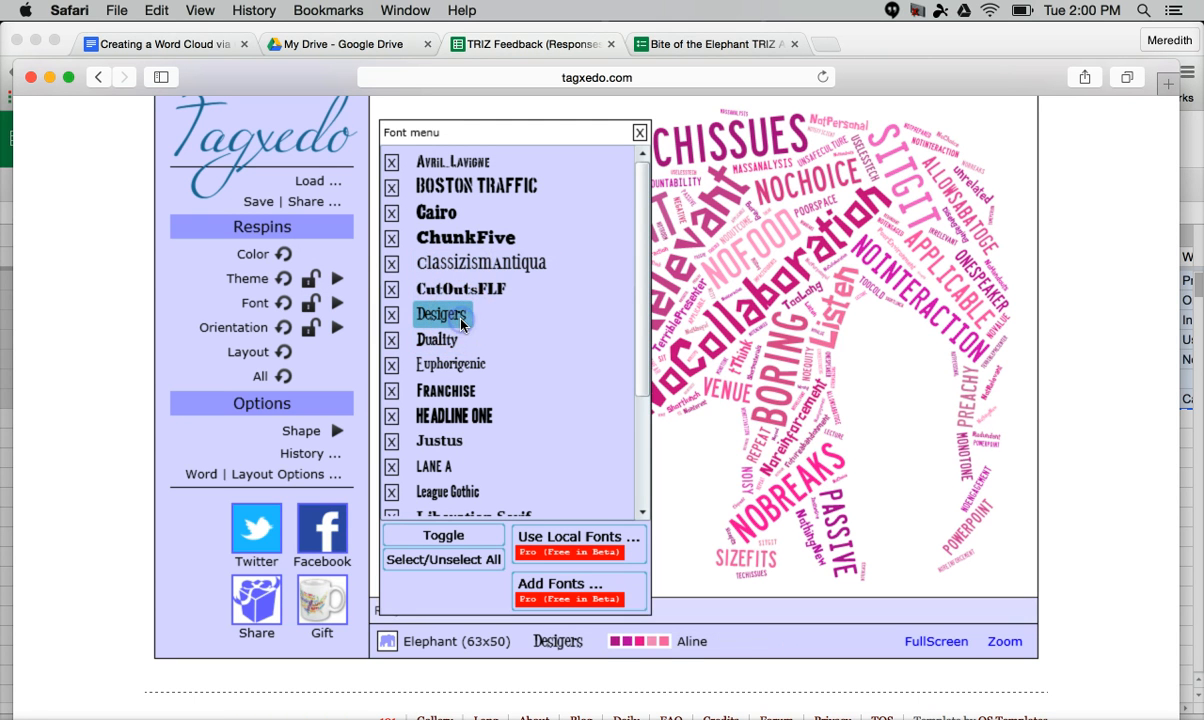
click(640, 134)
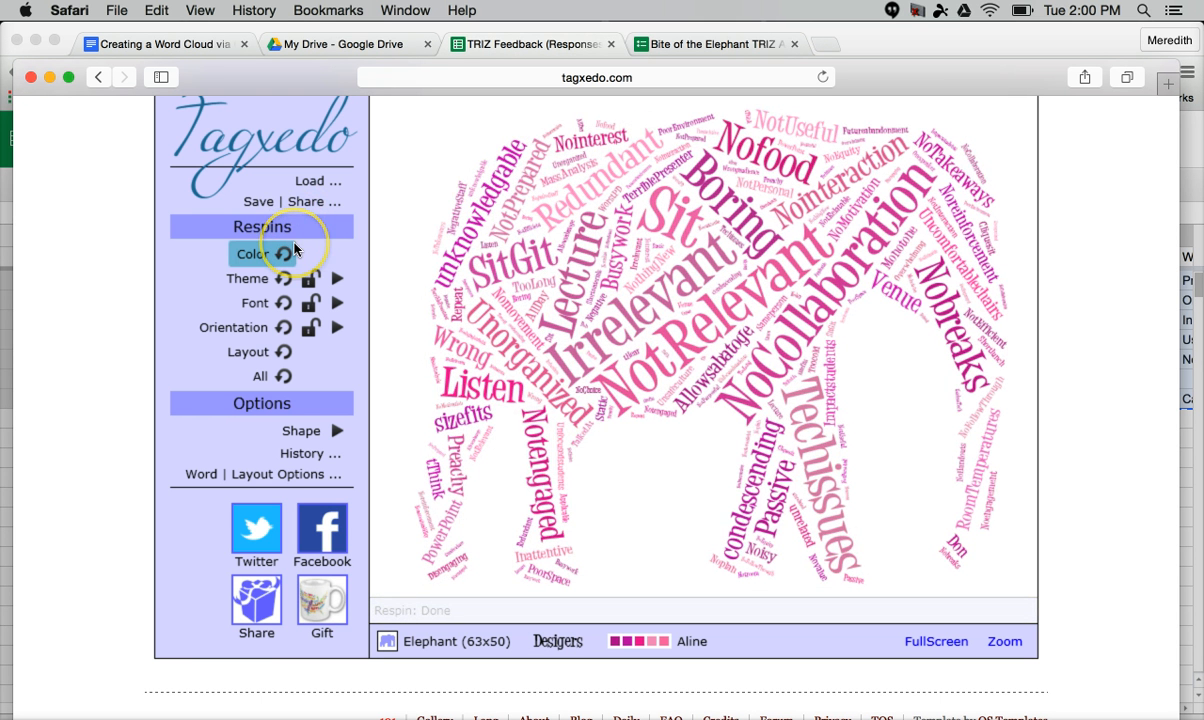
- Use the Desktop image Dreadnaught_logo_cropped (1).jpg as the word cloud's shape, with its blur set to 23%
click(339, 432)
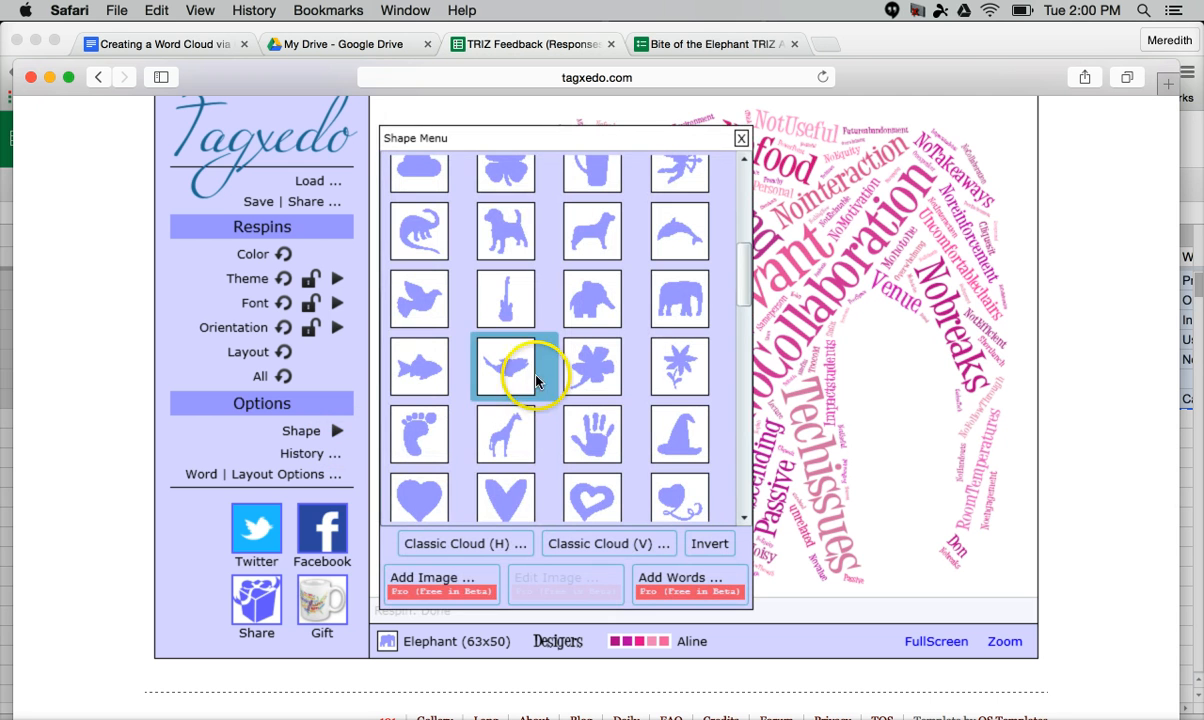
click(425, 593)
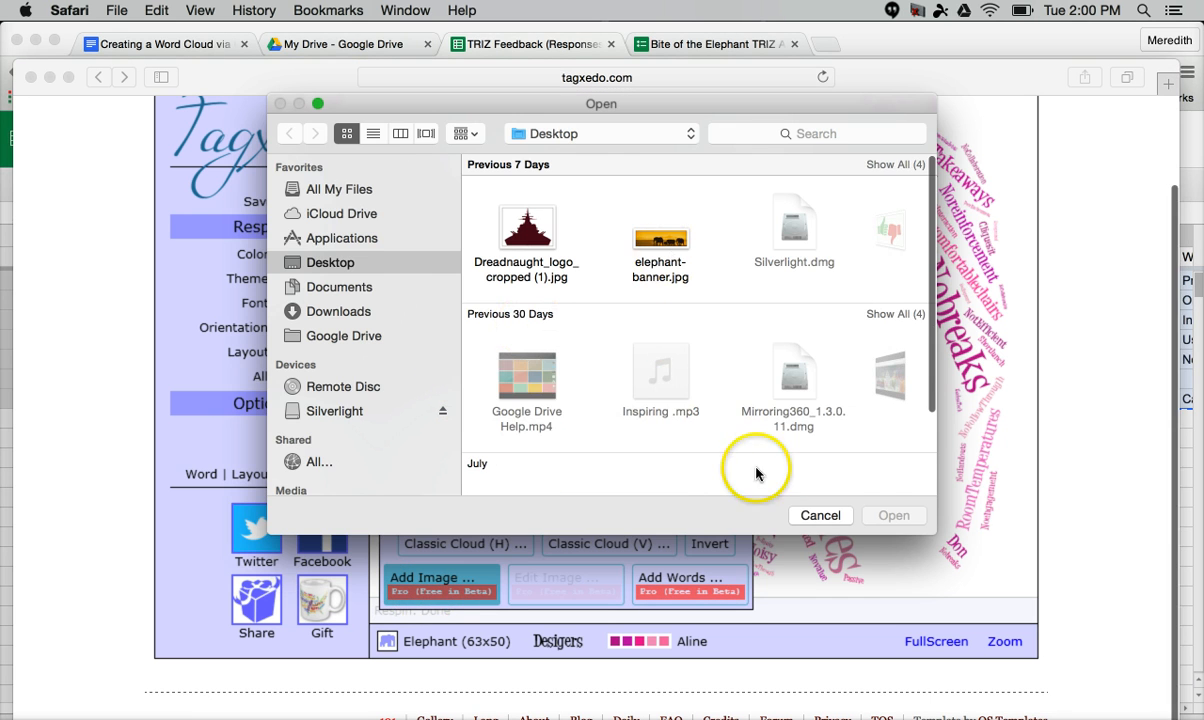
click(818, 515)
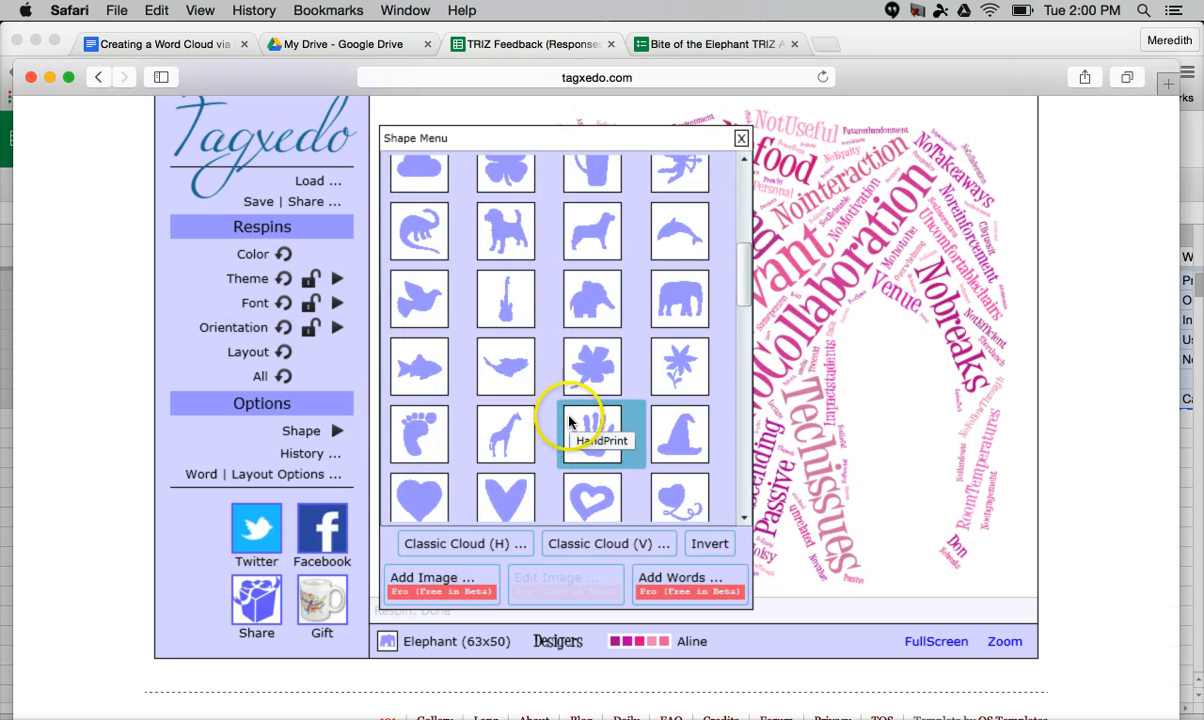
scroll(555, 340, up, 3)
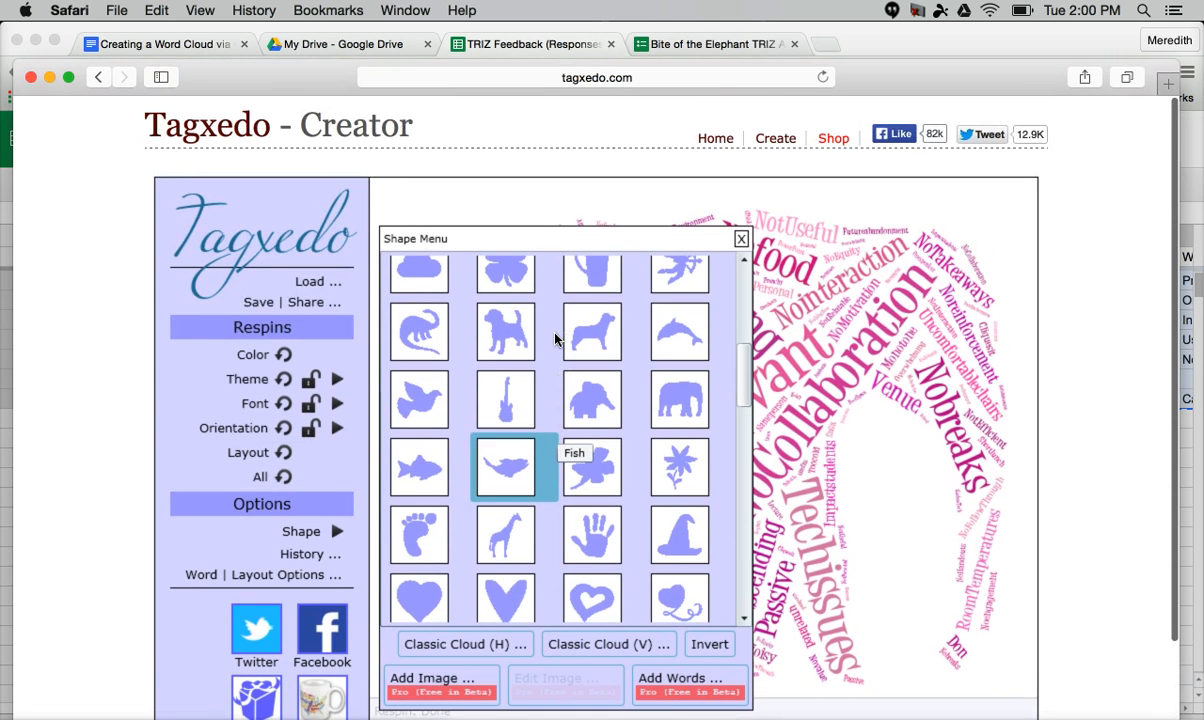
drag(740, 350, 742, 237)
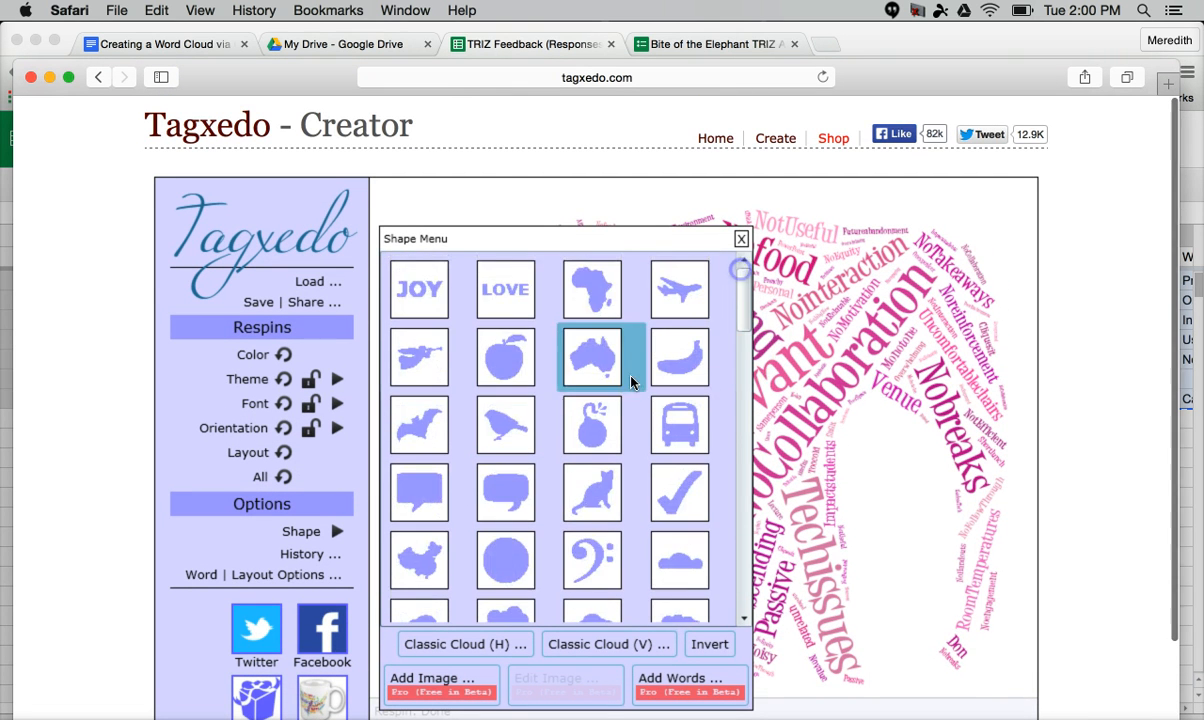
click(445, 686)
click(527, 240)
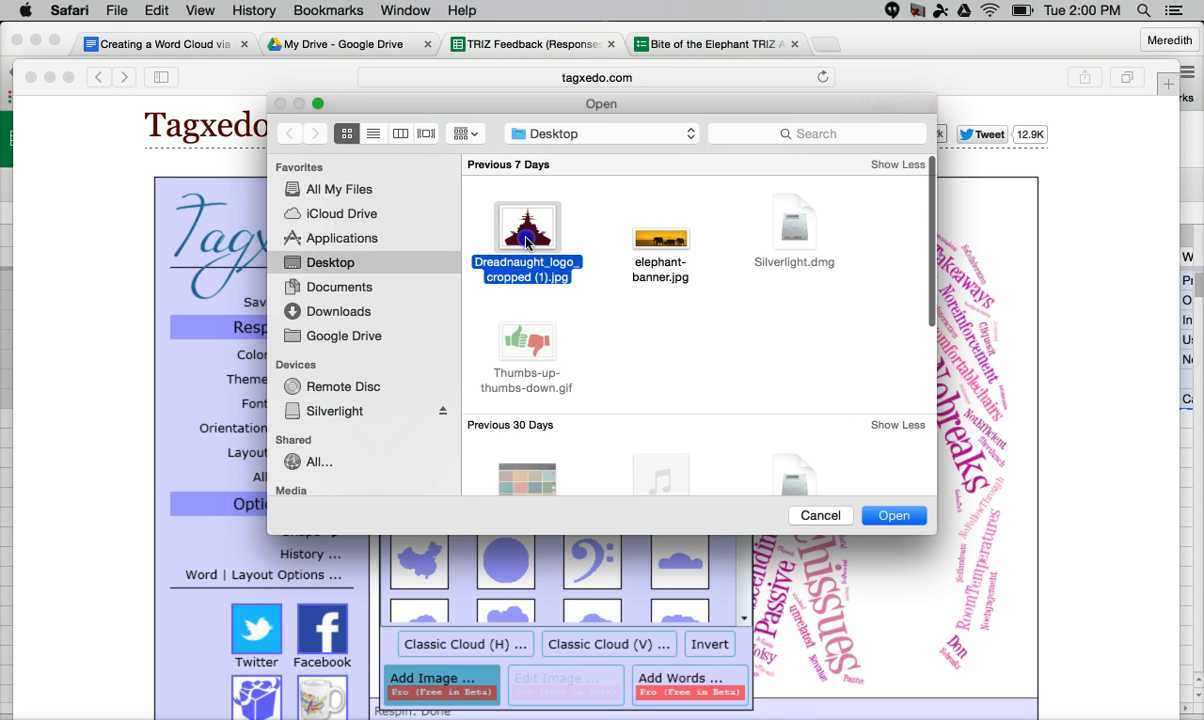
double_click(527, 243)
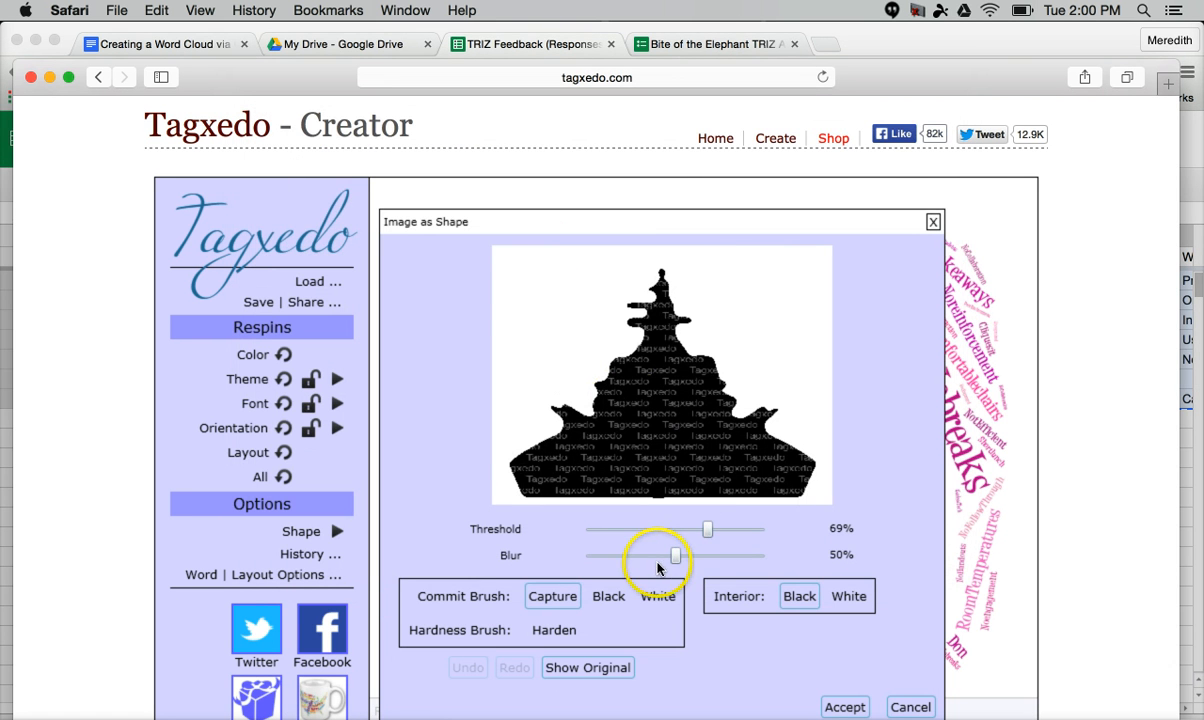
drag(675, 560, 627, 557)
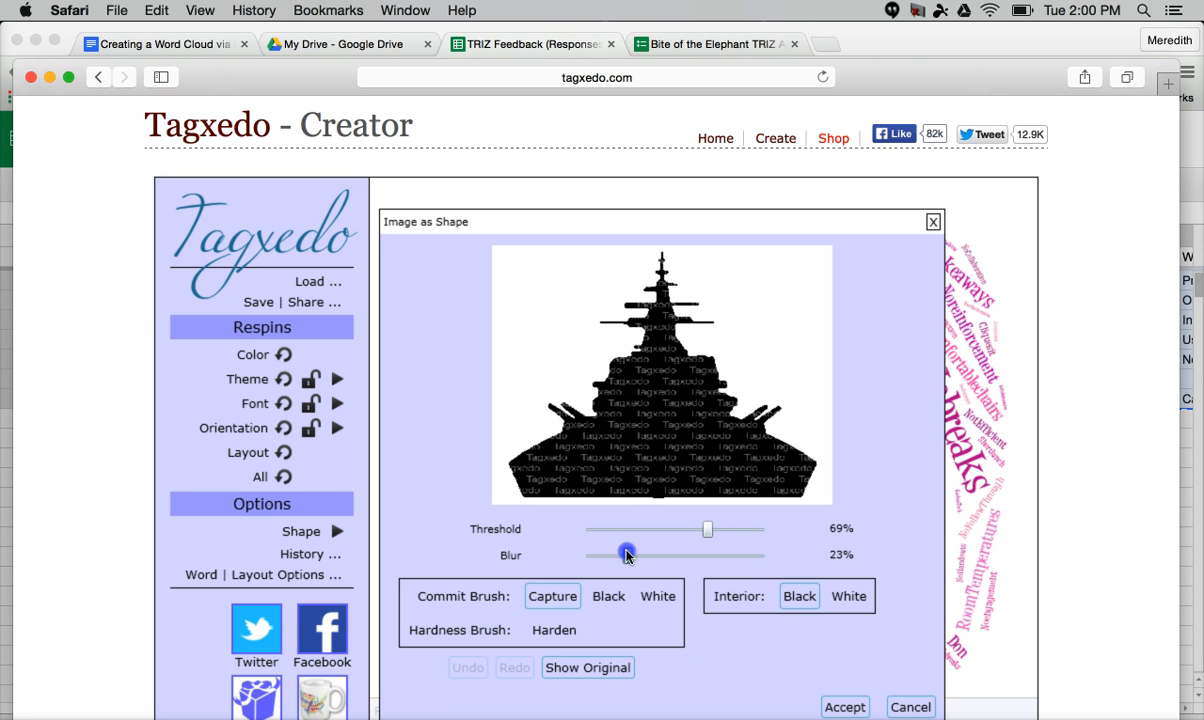
click(845, 706)
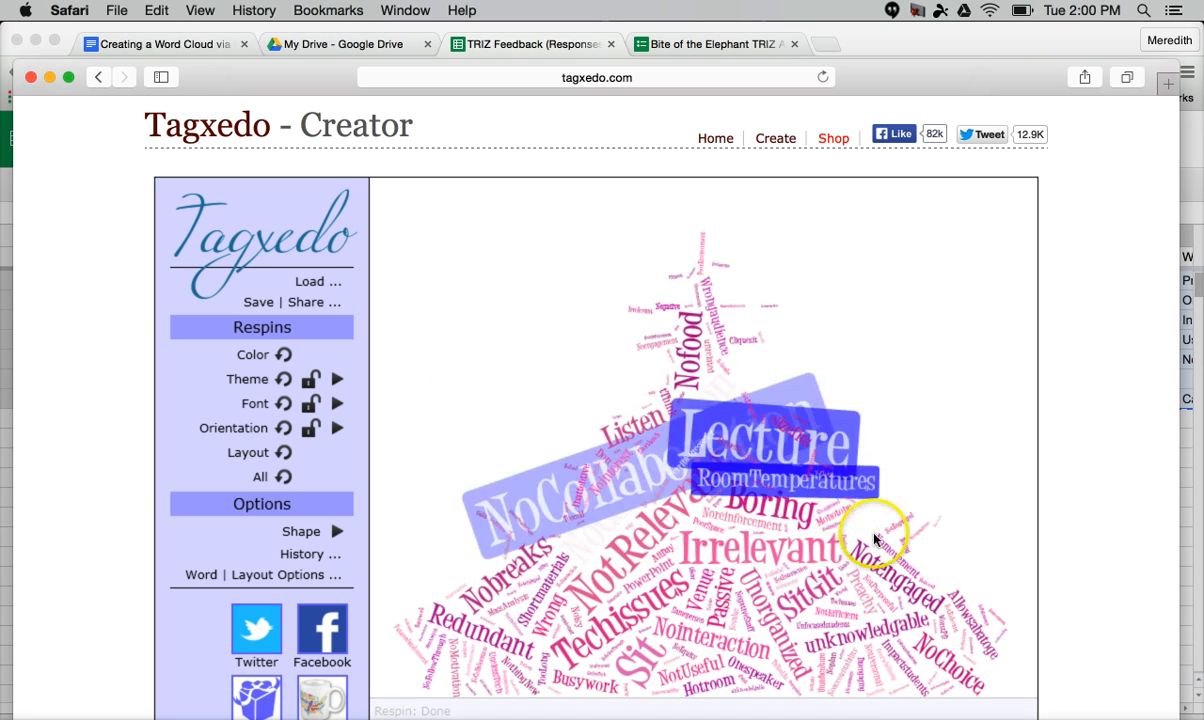
- Examine the word cloud's image, license, web and print saving options, and close them without saving or printing
click(322, 303)
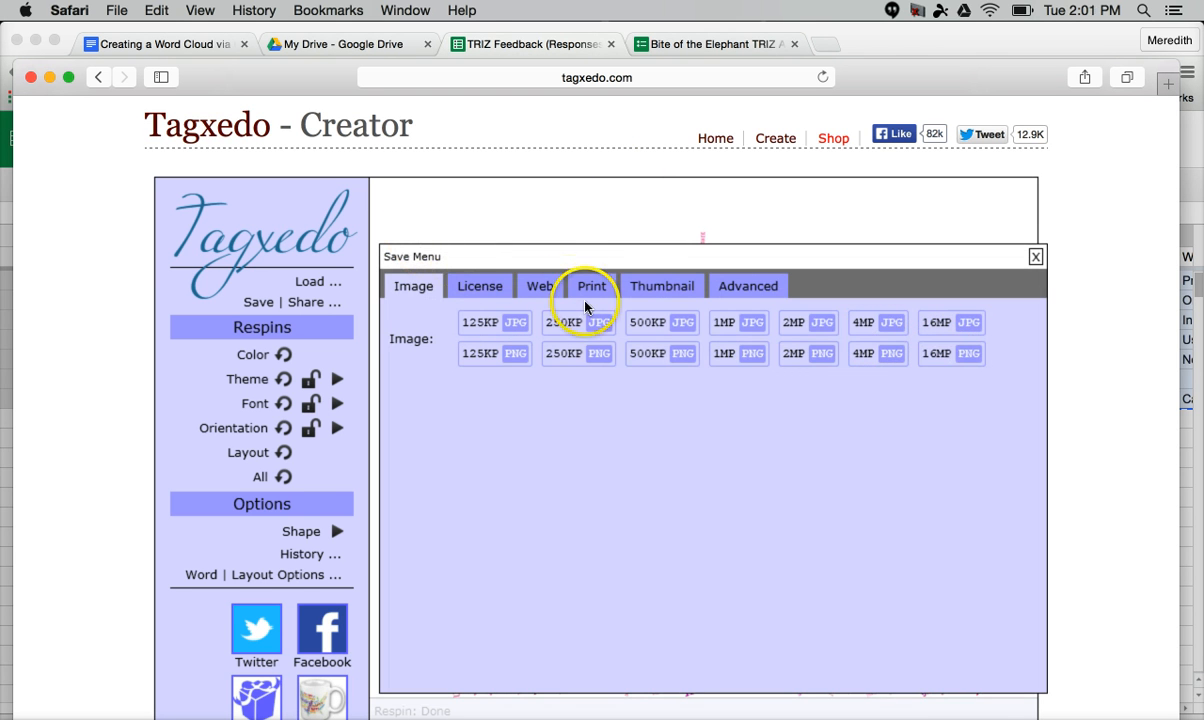
click(477, 287)
click(539, 289)
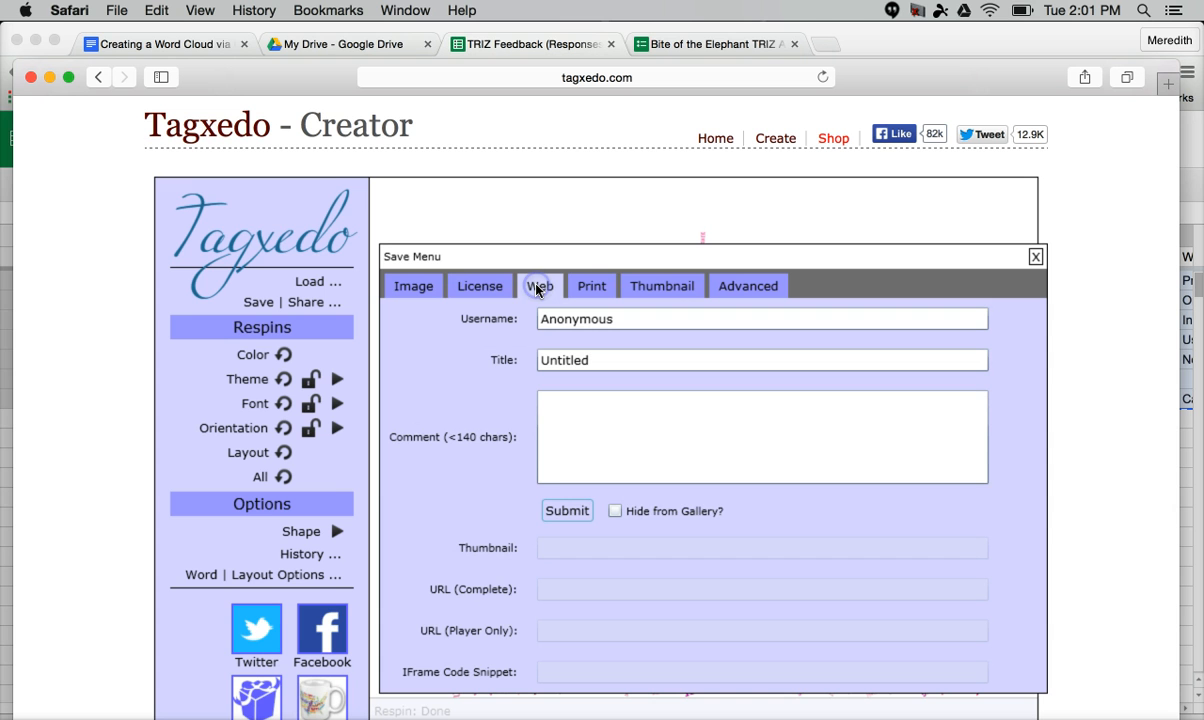
click(584, 285)
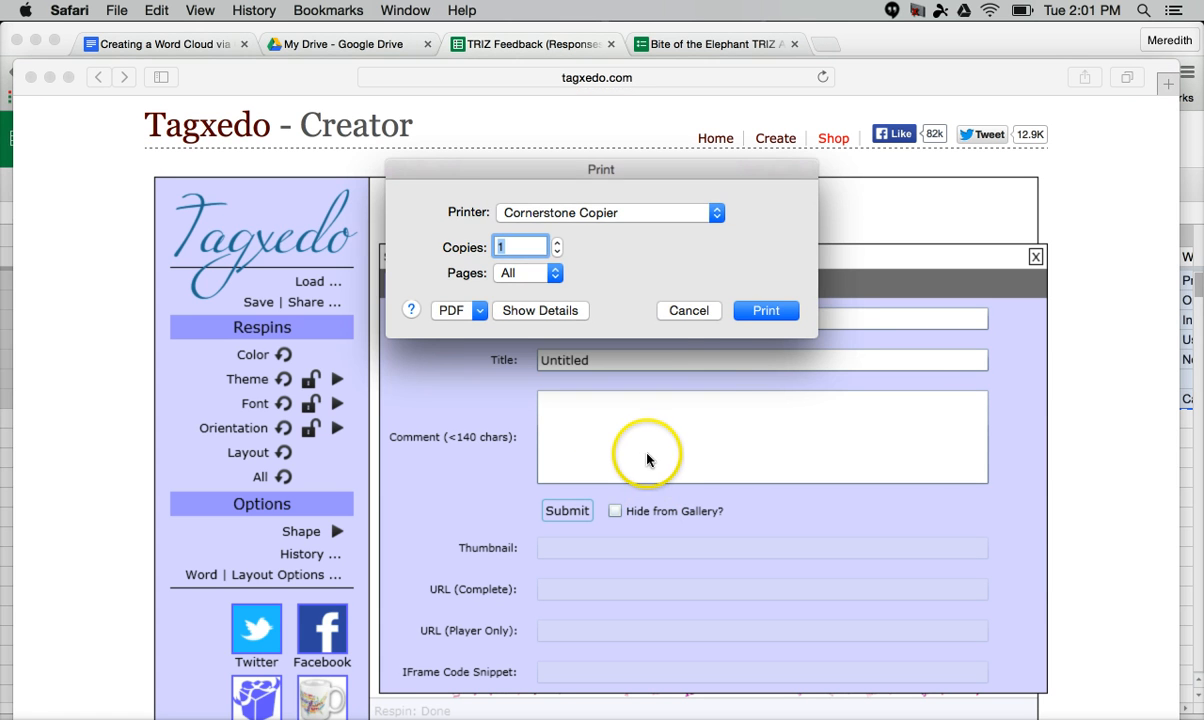
click(689, 312)
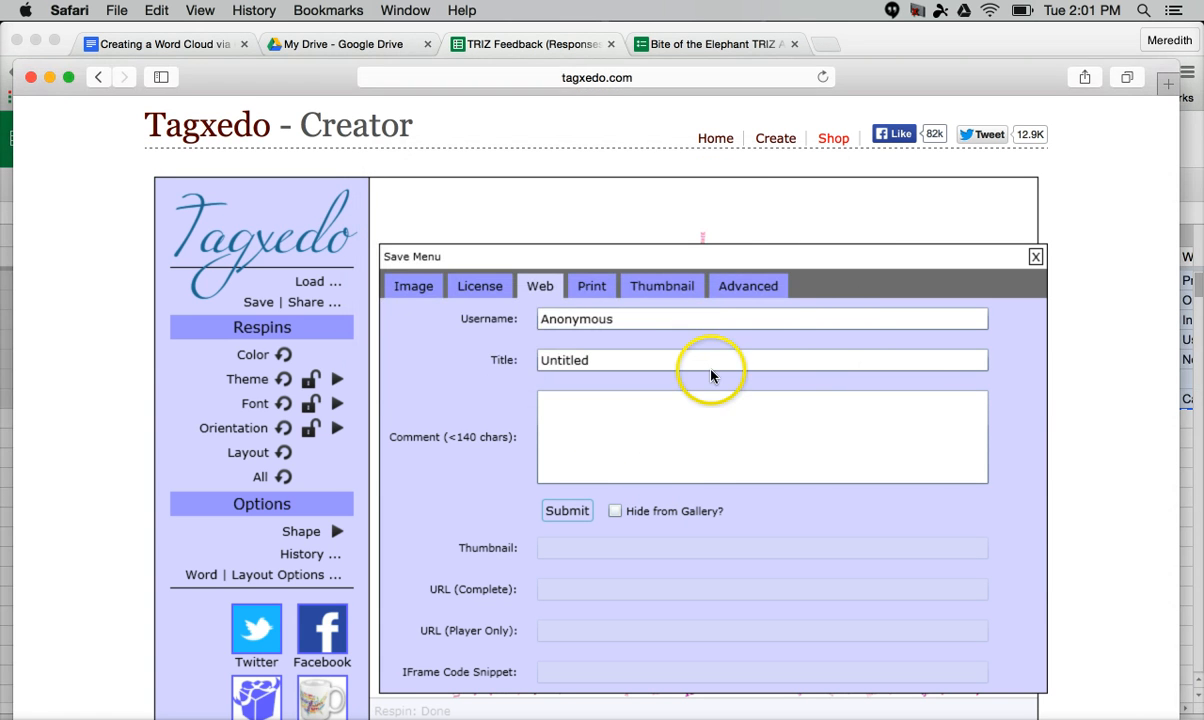
click(580, 287)
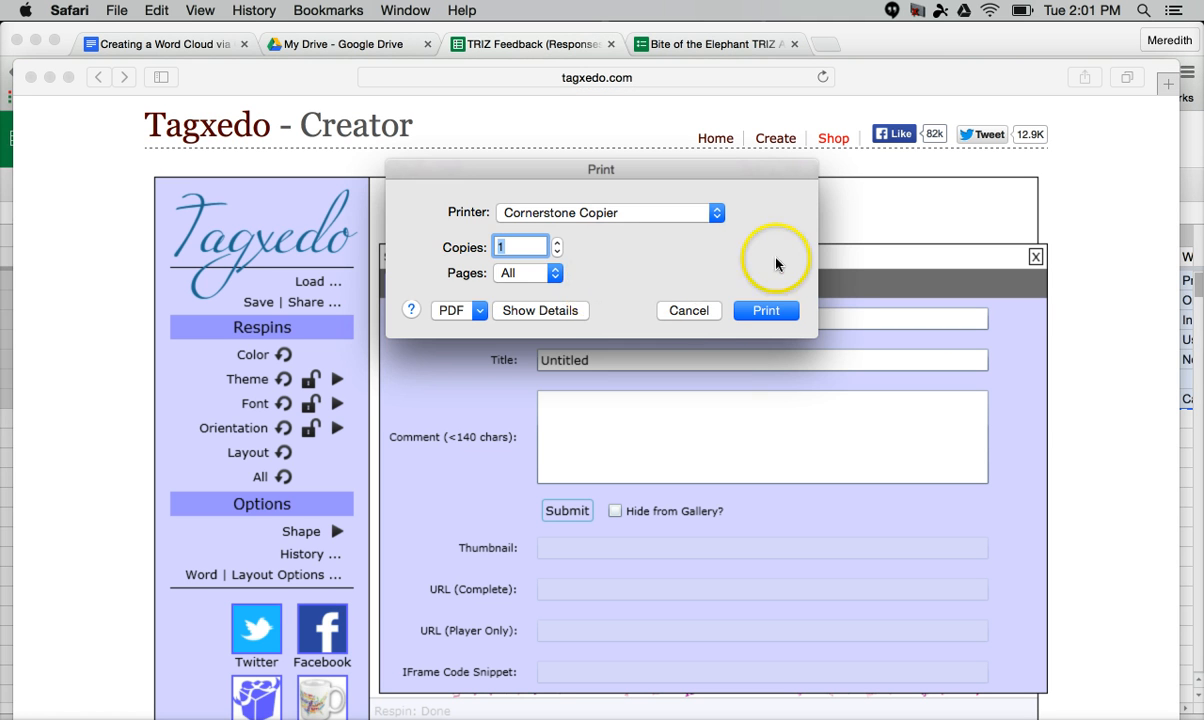
click(696, 312)
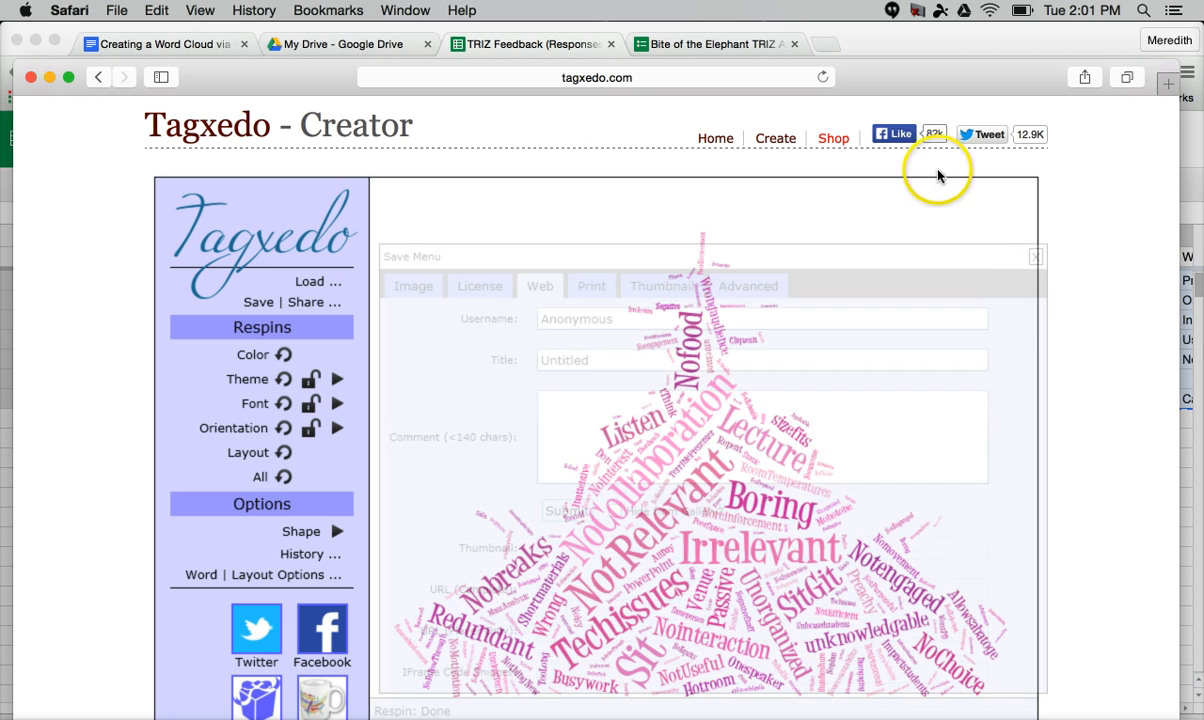
click(1035, 257)
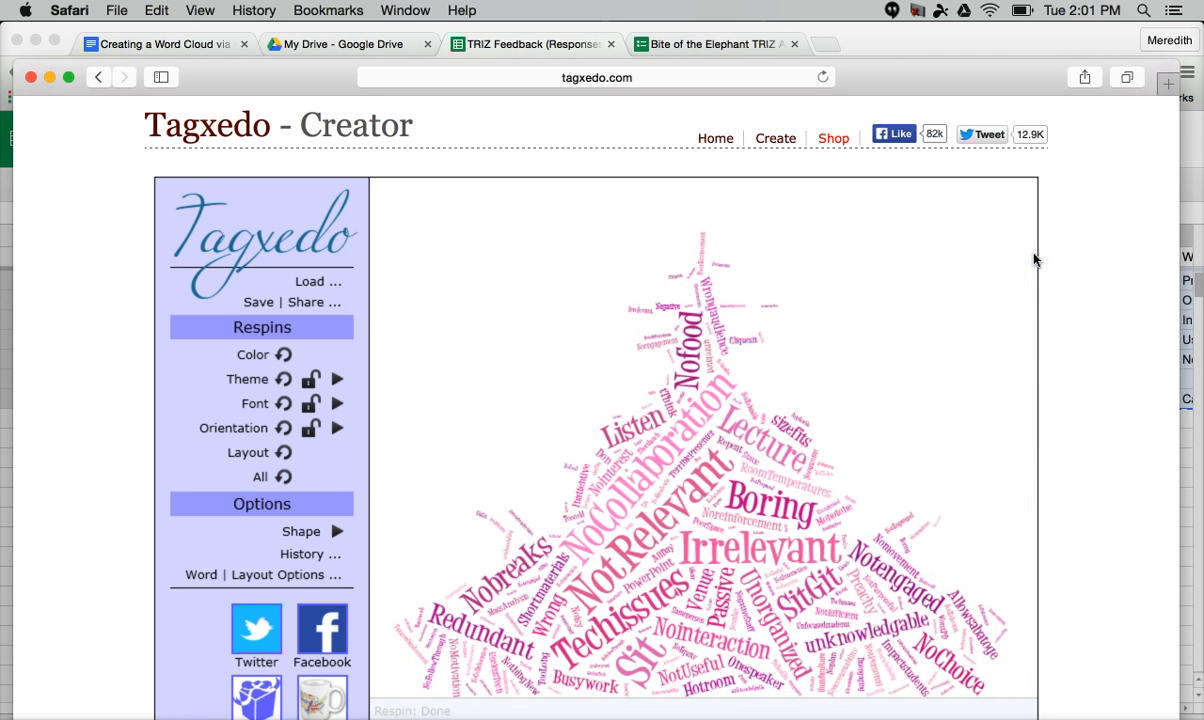
scroll(901, 247, down, 3)
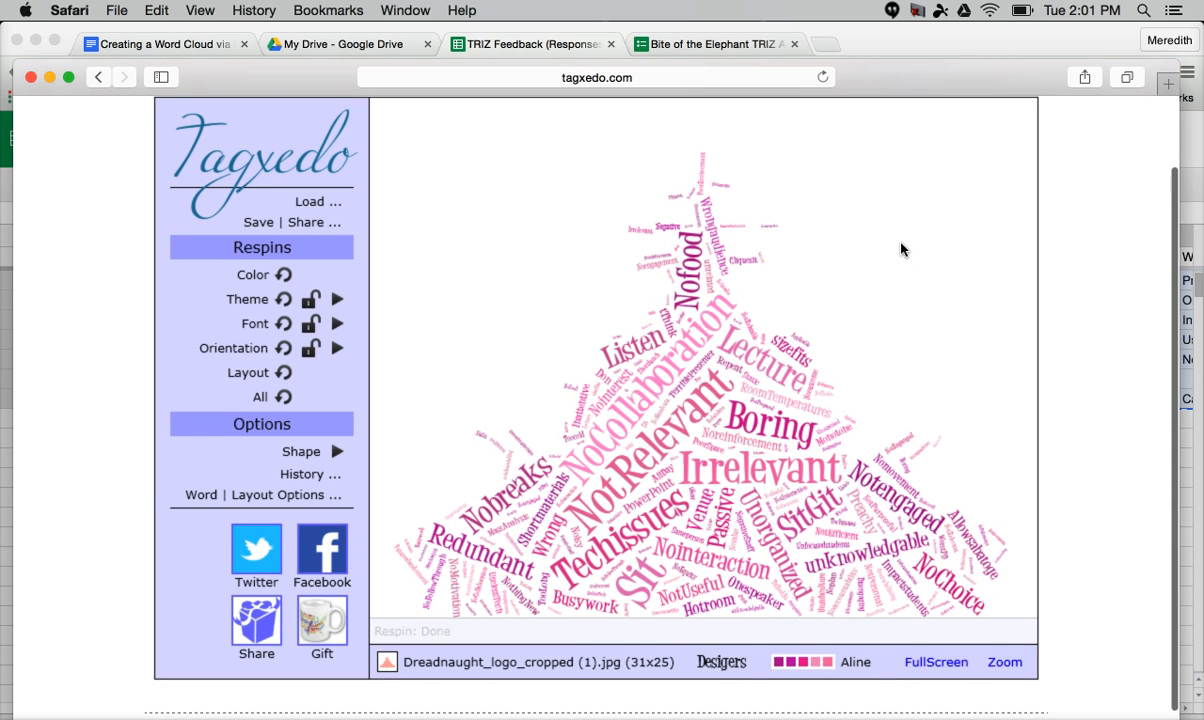
scroll(901, 249, up, 1)
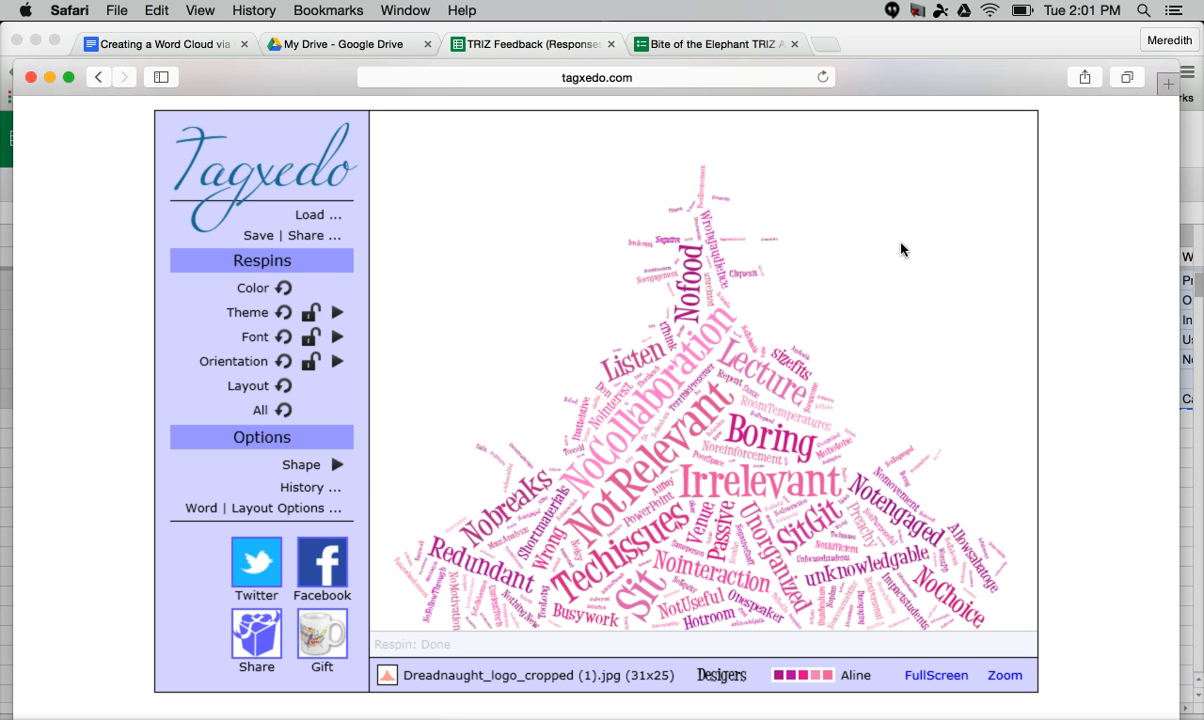
click(347, 454)
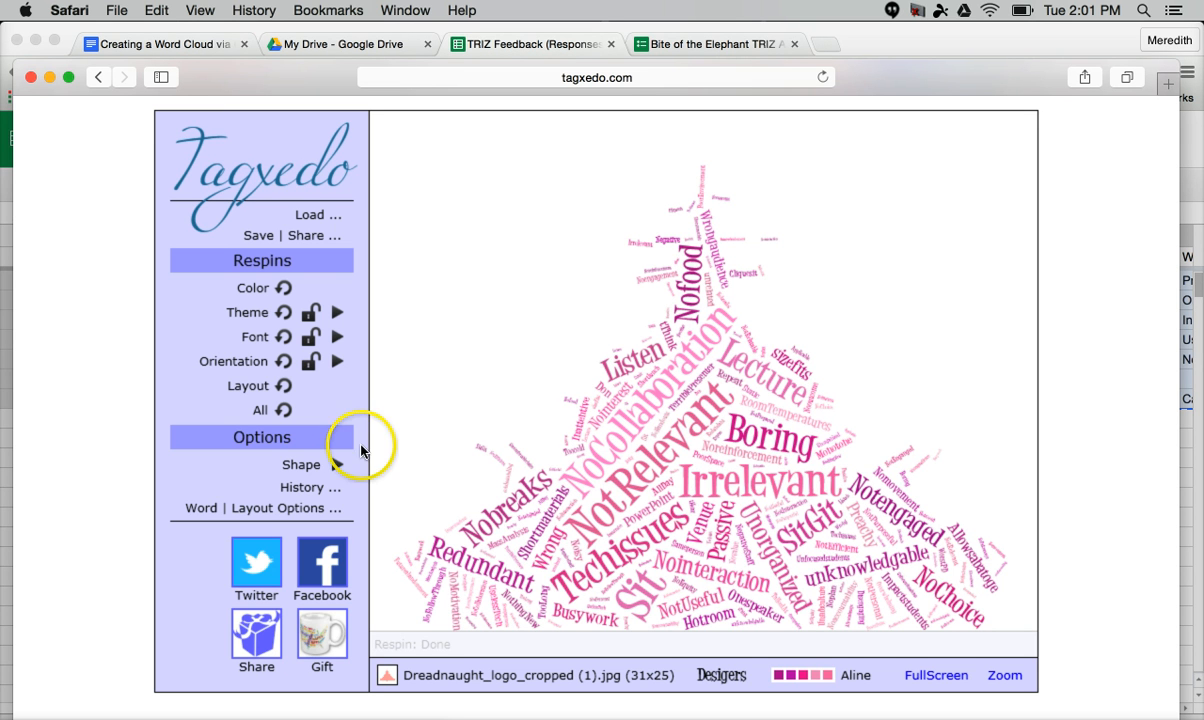